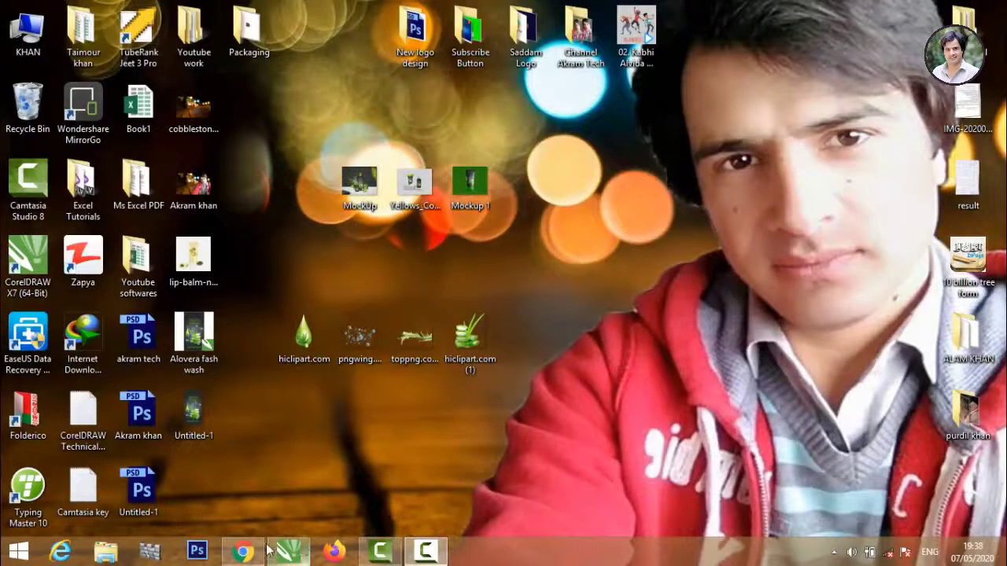
Review the aloe vera PNG images search query in the browser.
{"action": "left_click", "coordinate": [245, 550]}
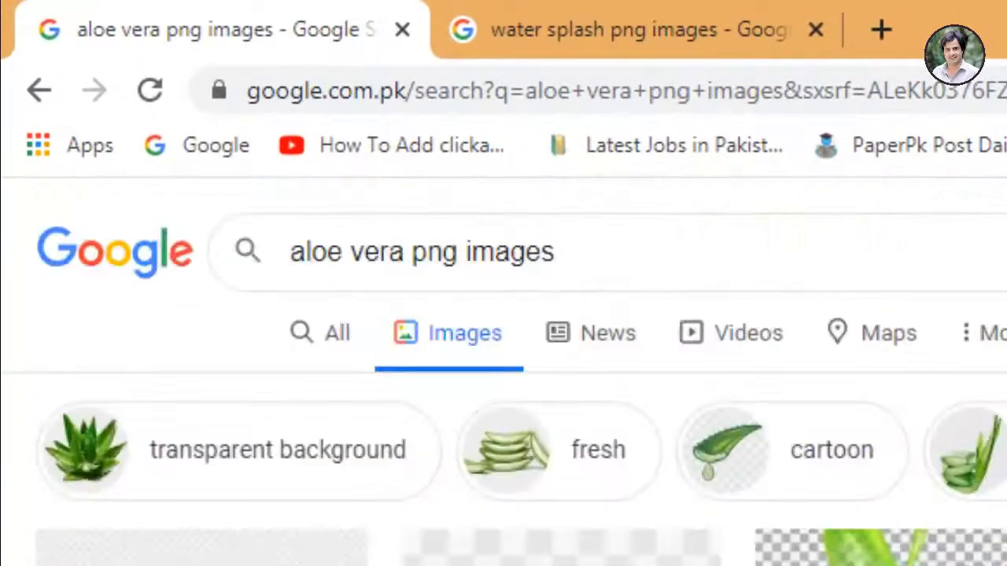
{"action": "left_click_drag", "start_coordinate": [237, 107], "coordinate": [143, 107]}
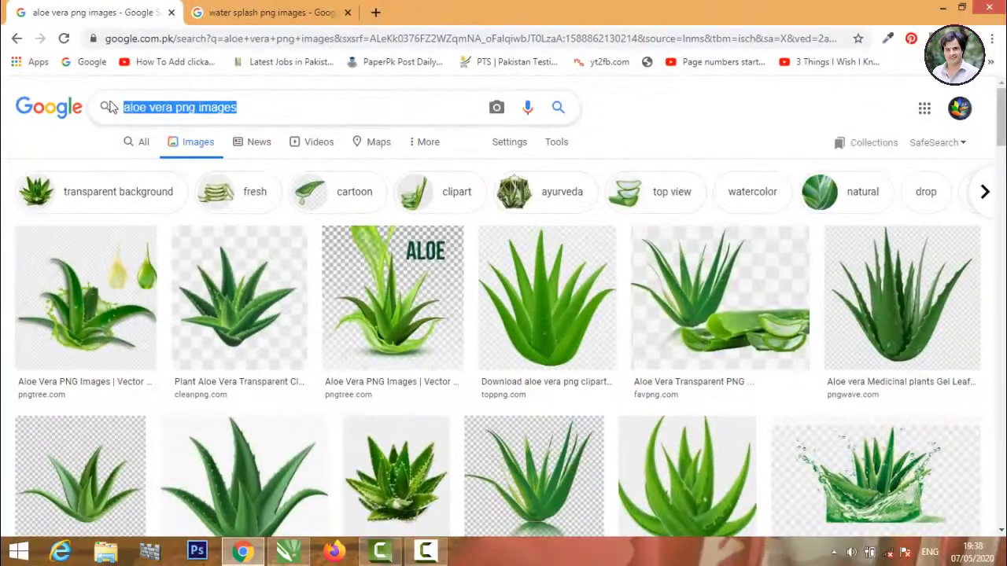
{"action": "left_click", "coordinate": [264, 107]}
{"action": "left_click_drag", "start_coordinate": [262, 107], "coordinate": [171, 107]}
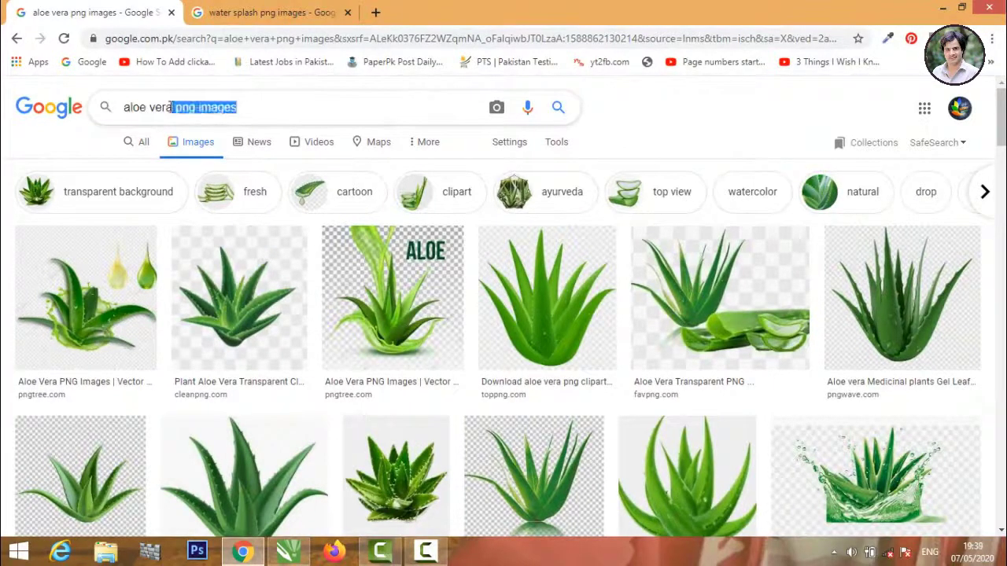
{"action": "left_click", "coordinate": [257, 108]}
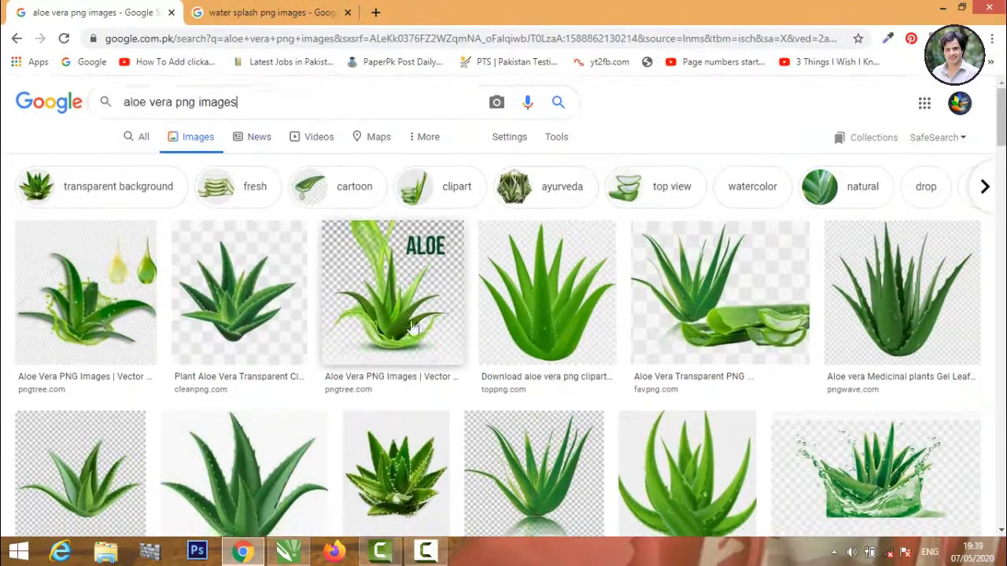
{"action": "scroll", "coordinate": [461, 386], "scroll_direction": "down", "scroll_amount": 5}
{"action": "scroll", "coordinate": [250, 316], "scroll_direction": "up", "scroll_amount": 3}
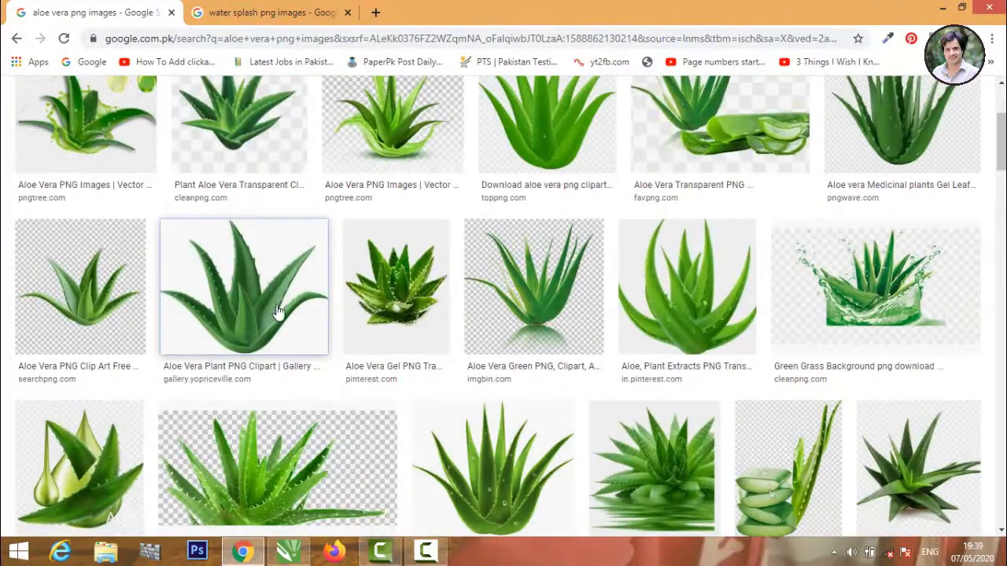
Browse water splash PNG results, preview a dark blue crown splash, then refresh the desktop.
{"action": "left_click", "coordinate": [268, 12]}
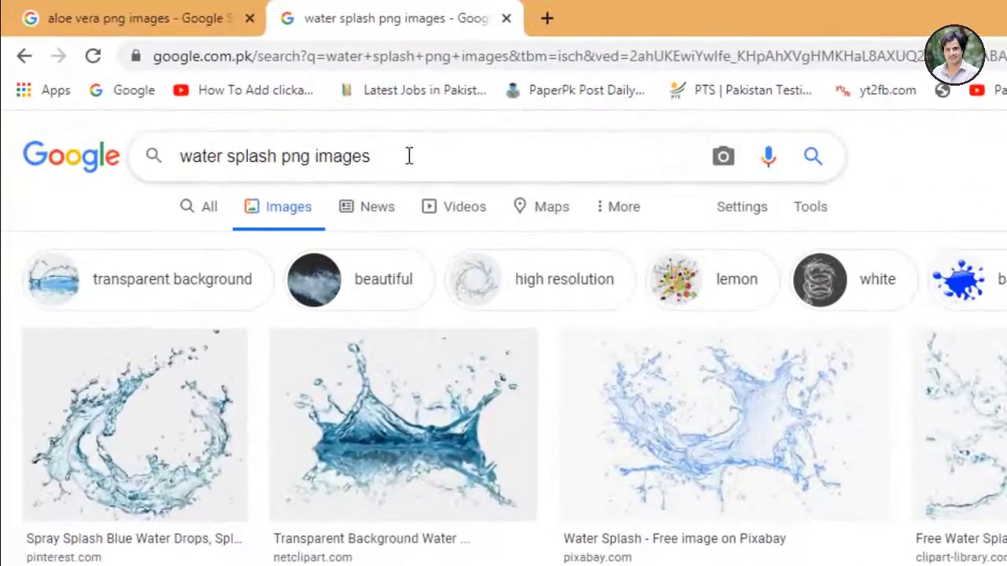
{"action": "left_click_drag", "start_coordinate": [407, 155], "coordinate": [187, 151]}
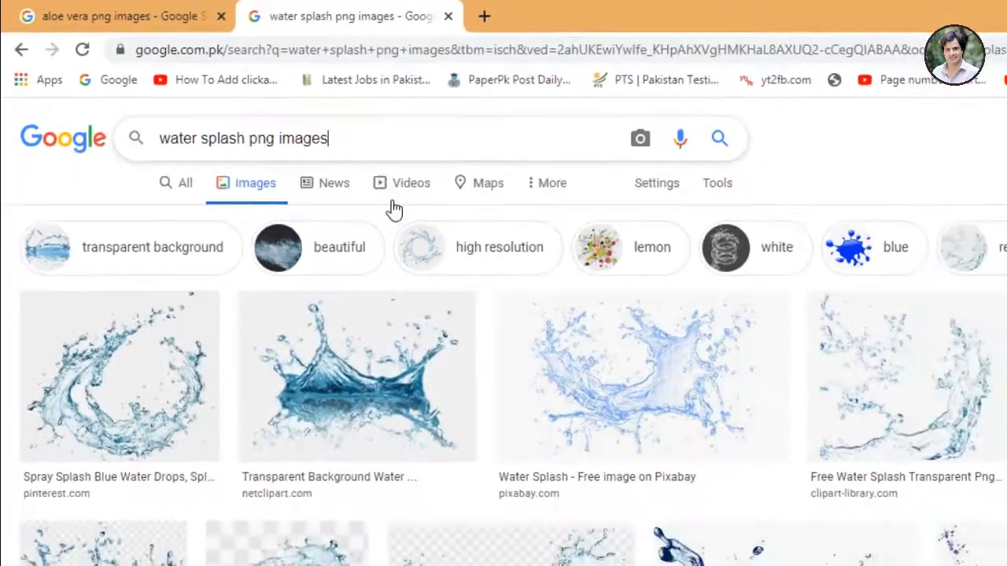
{"action": "scroll", "coordinate": [360, 292], "scroll_direction": "down", "scroll_amount": 10}
{"action": "scroll", "coordinate": [339, 273], "scroll_direction": "down", "scroll_amount": 5}
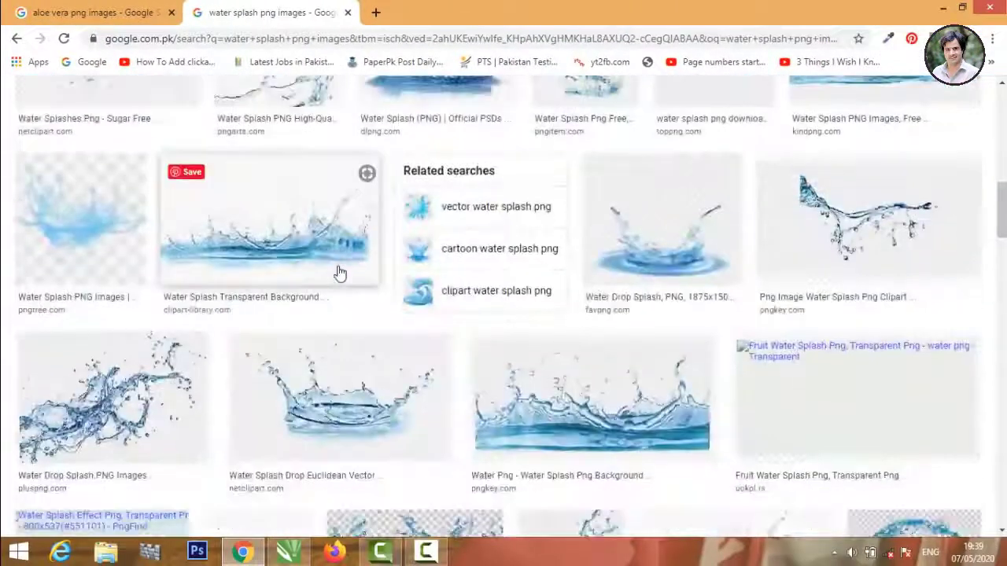
{"action": "scroll", "coordinate": [340, 273], "scroll_direction": "up", "scroll_amount": 15}
{"action": "left_click", "coordinate": [339, 273]}
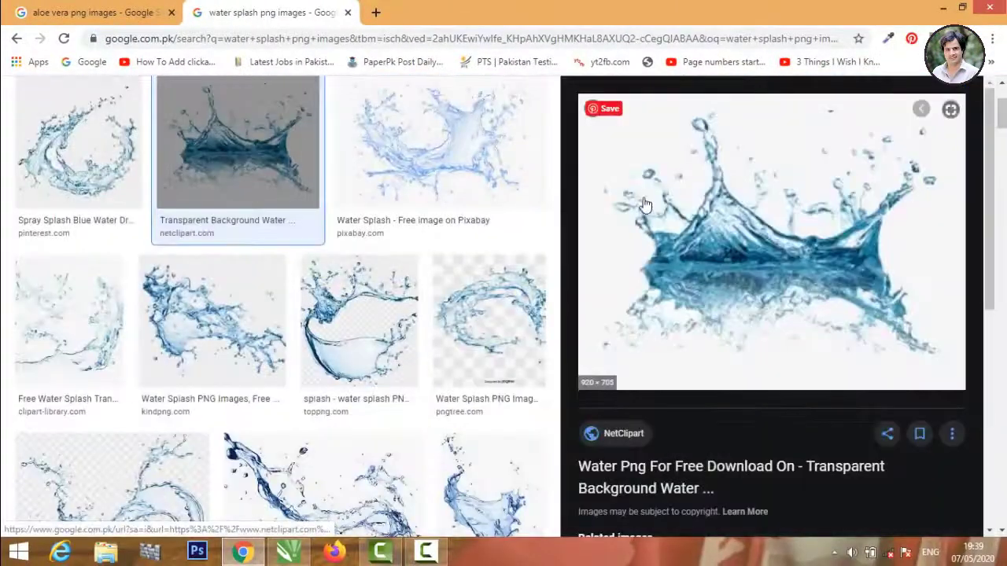
{"action": "scroll", "coordinate": [643, 204], "scroll_direction": "down", "scroll_amount": 6}
{"action": "scroll", "coordinate": [650, 211], "scroll_direction": "up", "scroll_amount": 3}
{"action": "scroll", "coordinate": [650, 211], "scroll_direction": "up", "scroll_amount": 3}
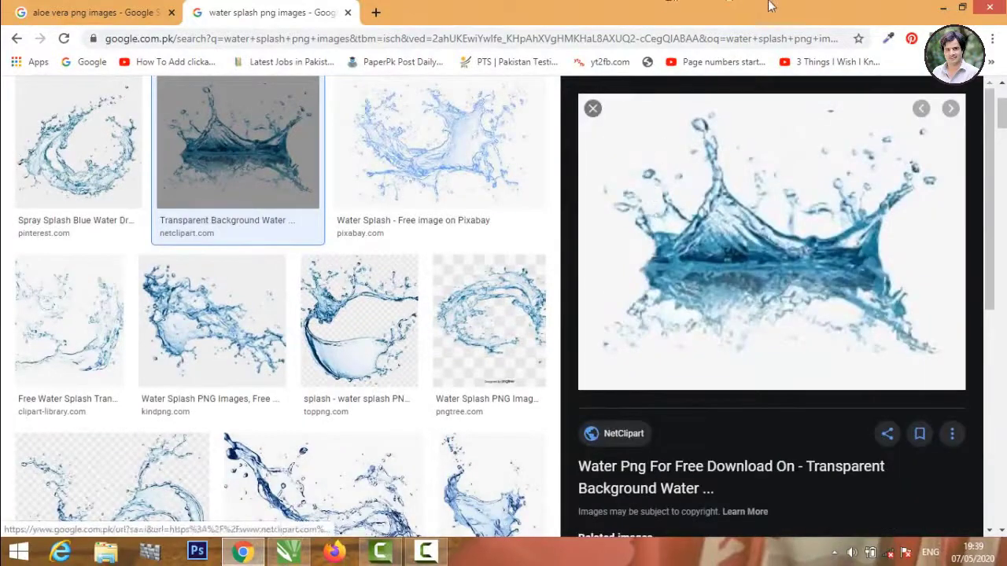
{"action": "left_click", "coordinate": [944, 10]}
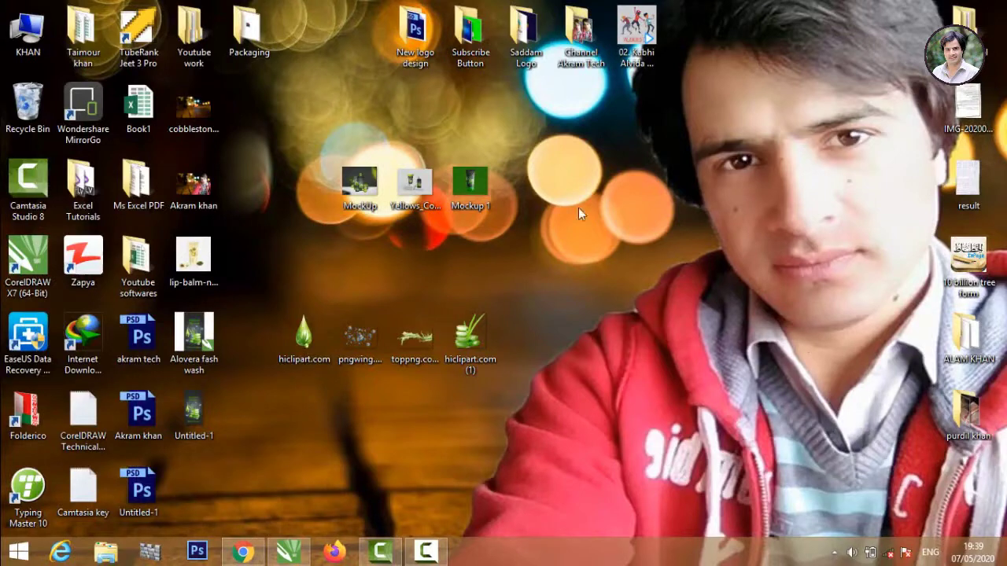
{"action": "right_click", "coordinate": [578, 208]}
{"action": "left_click", "coordinate": [637, 256]}
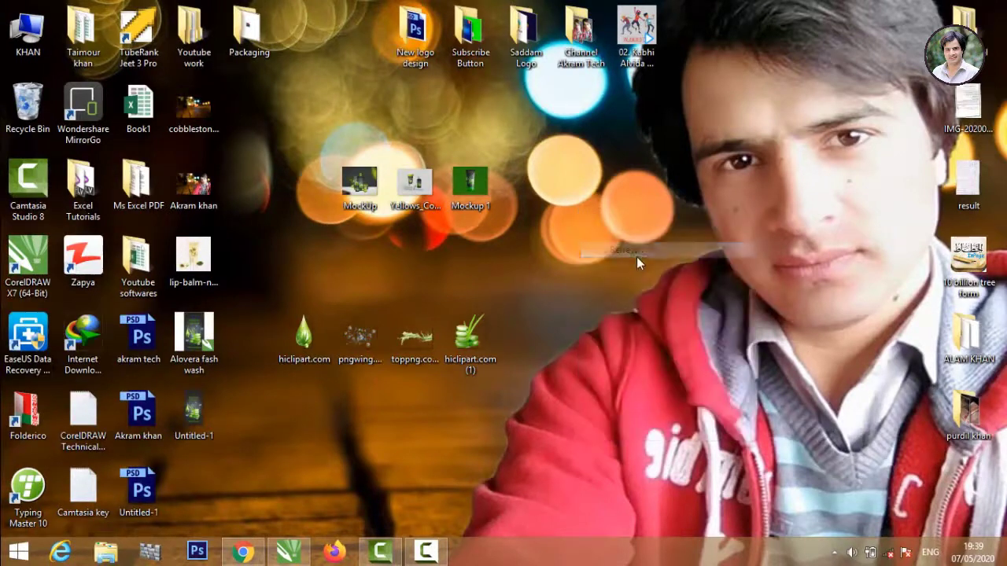
Draw a 222 × 335 mm rectangle in CorelDRAW and shift it left over the page.
{"action": "left_click", "coordinate": [309, 553]}
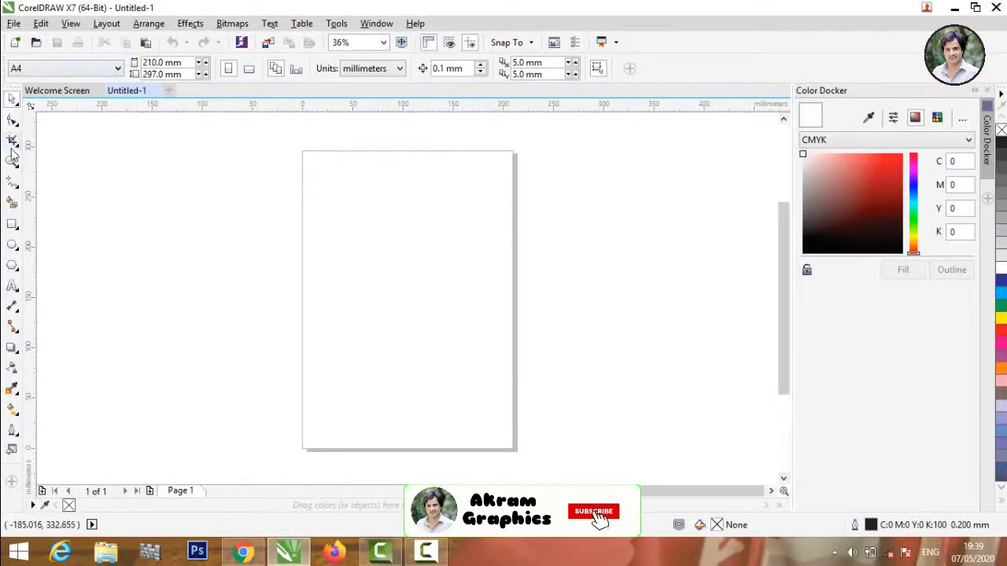
{"action": "left_click", "coordinate": [12, 224]}
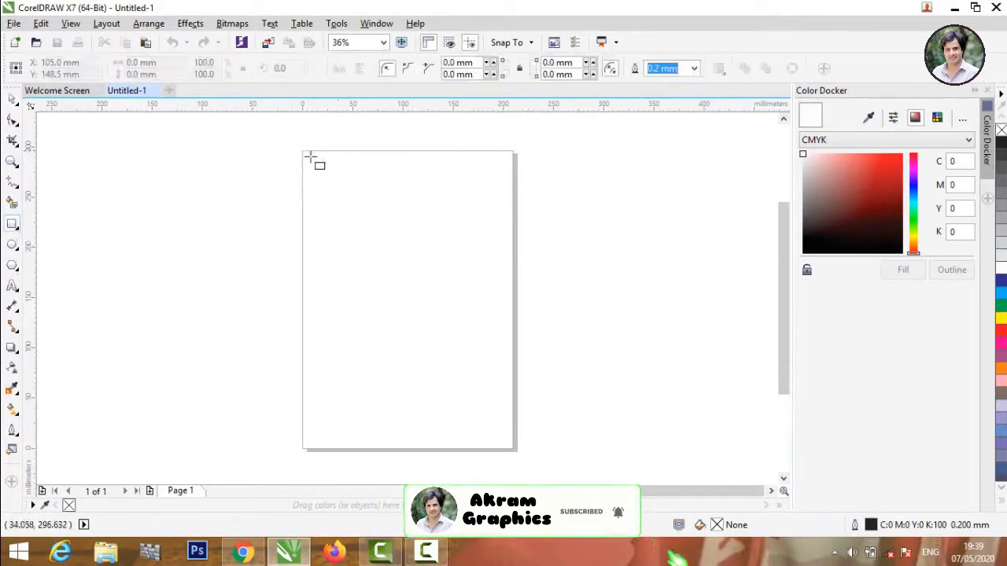
{"action": "mouse_move", "coordinate": [301, 132]}
{"action": "left_mouse_down"}
{"action": "mouse_move", "coordinate": [511, 389]}
{"action": "mouse_move", "coordinate": [524, 467]}
{"action": "left_mouse_up"}
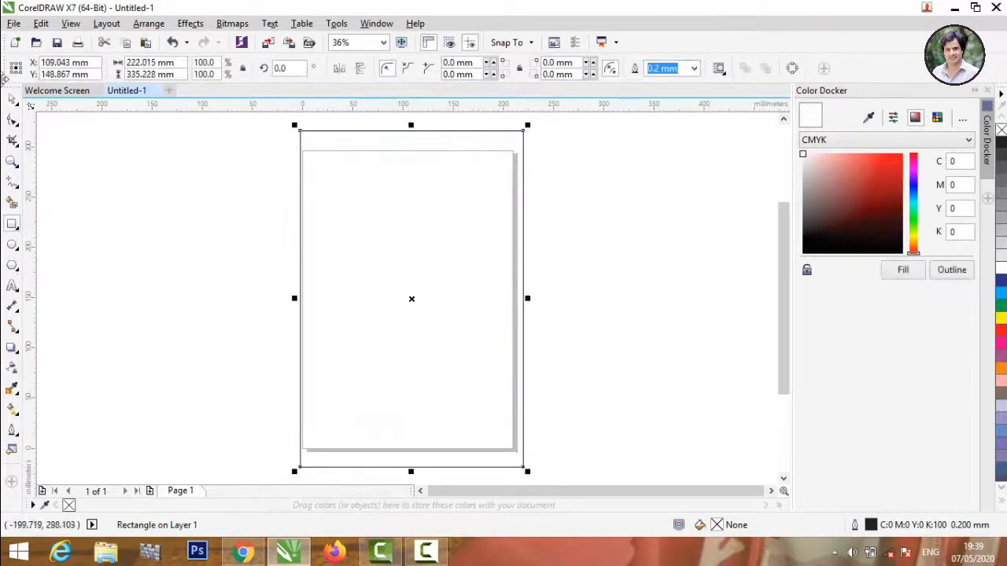
{"action": "left_click_drag", "start_coordinate": [378, 302], "coordinate": [218, 303]}
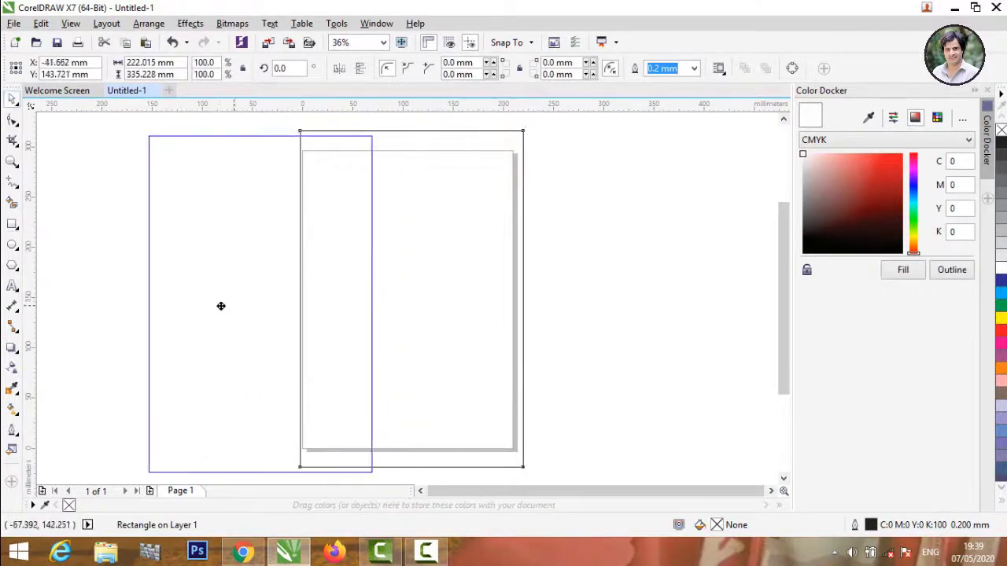
{"action": "left_click", "coordinate": [399, 260]}
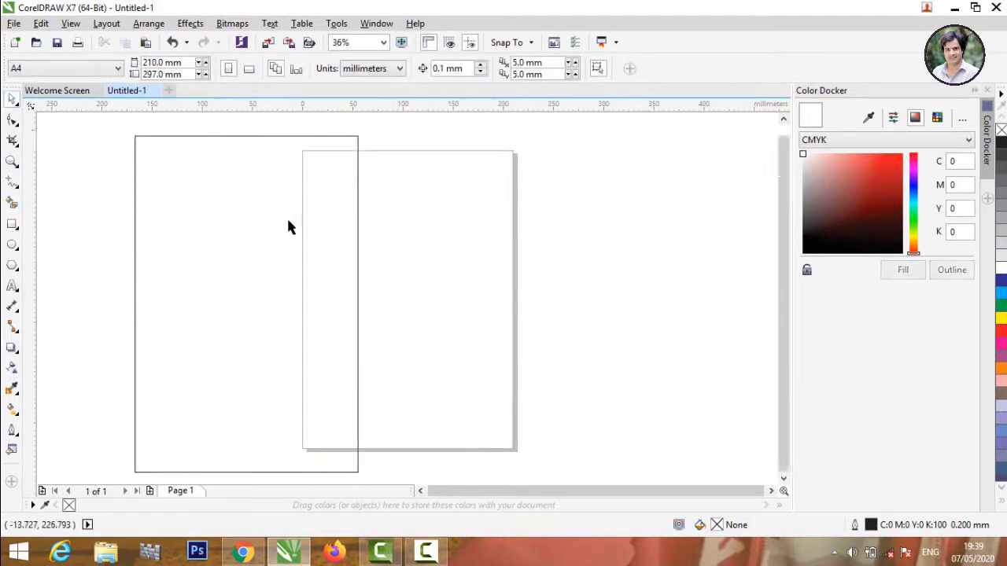
{"action": "scroll", "coordinate": [286, 217], "scroll_direction": "down", "scroll_amount": 2}
{"action": "scroll", "coordinate": [265, 248], "scroll_direction": "up", "scroll_amount": 2}
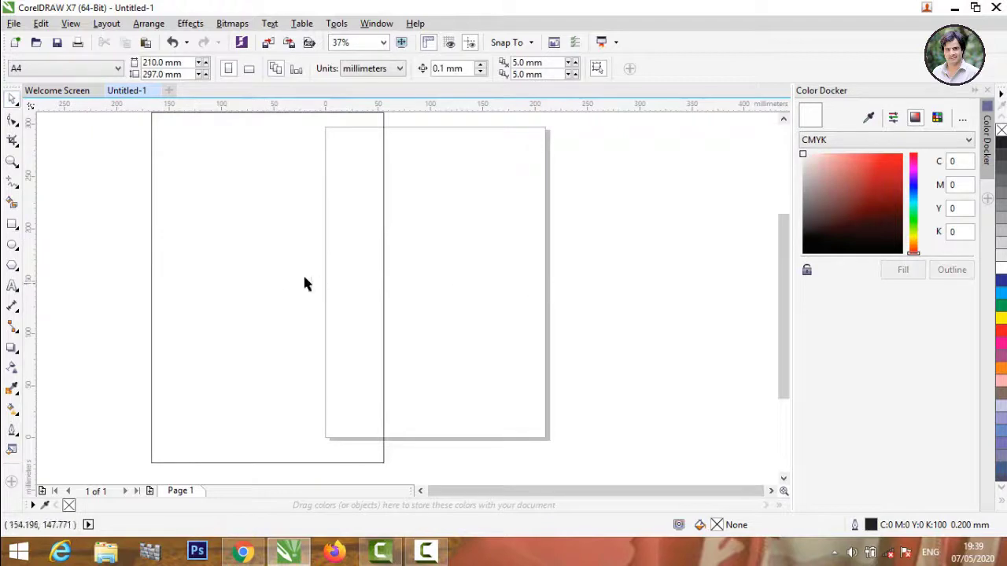
{"action": "left_click", "coordinate": [276, 285]}
{"action": "left_click", "coordinate": [404, 283]}
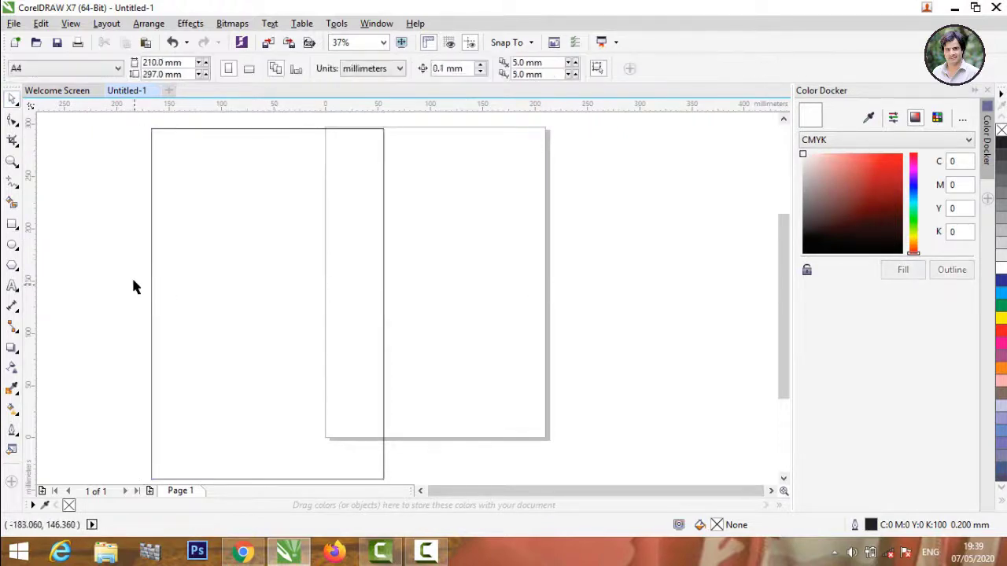
Fill the rectangle black, move it right, and delete the leftover outline rectangle.
{"action": "left_click", "coordinate": [15, 202]}
{"action": "left_click", "coordinate": [198, 210]}
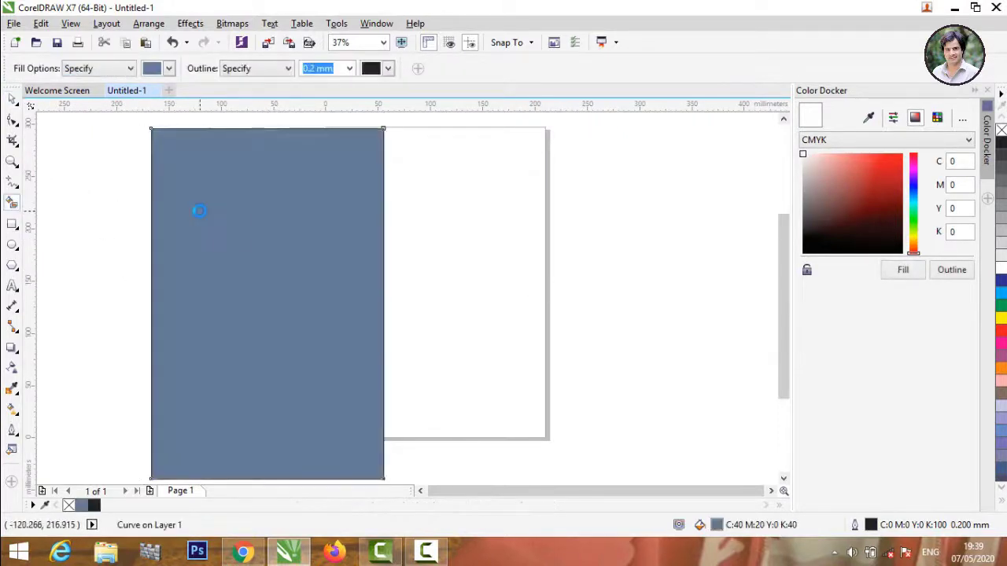
{"action": "left_click", "coordinate": [13, 101]}
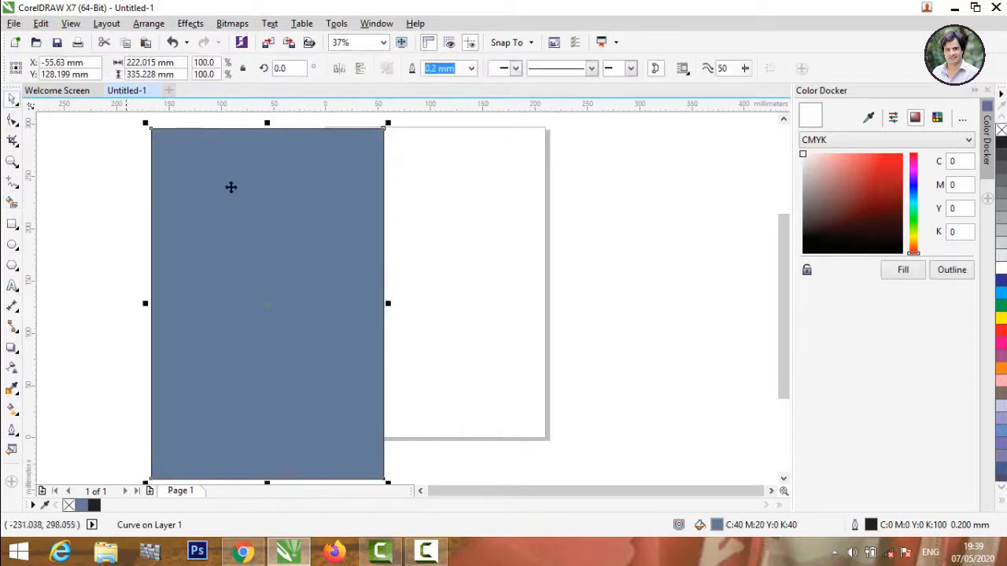
{"action": "left_click", "coordinate": [1000, 145]}
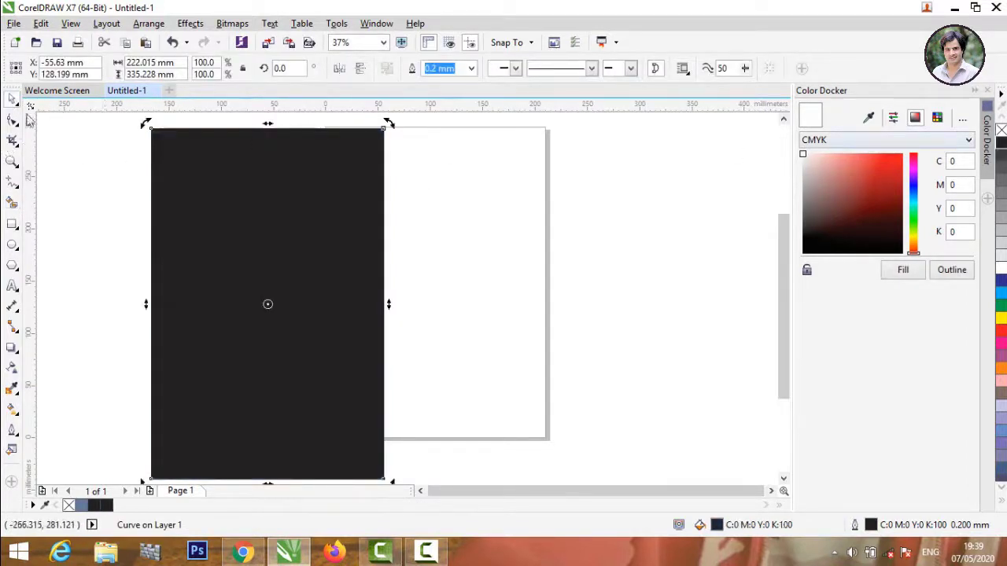
{"action": "left_click", "coordinate": [77, 152]}
{"action": "scroll", "coordinate": [183, 217], "scroll_direction": "down", "scroll_amount": 2}
{"action": "left_click", "coordinate": [208, 245]}
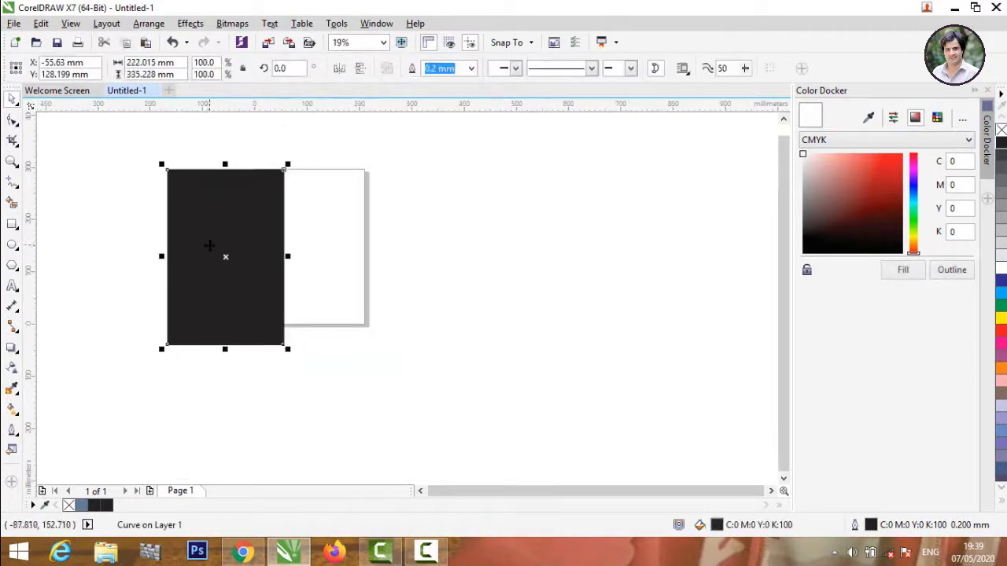
{"action": "mouse_move", "coordinate": [208, 244]}
{"action": "left_mouse_down"}
{"action": "mouse_move", "coordinate": [344, 265]}
{"action": "mouse_move", "coordinate": [219, 245]}
{"action": "left_mouse_up"}
{"action": "left_click", "coordinate": [246, 251]}
{"action": "key", "text": "Delete"}
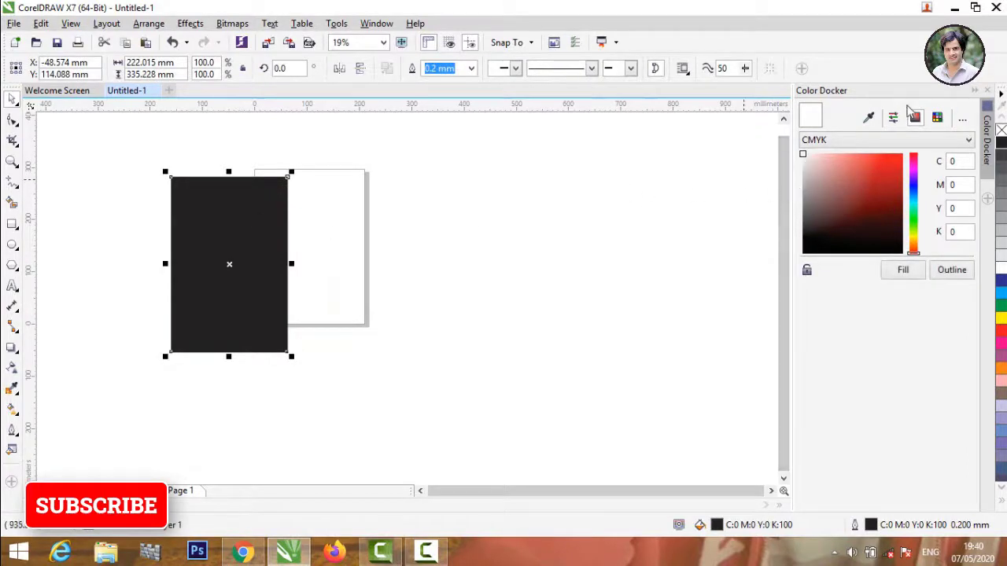
Apply a rich black fill of C75 M68 Y65 K90 and nudge the rectangle right.
{"action": "left_click", "coordinate": [870, 118]}
{"action": "left_click", "coordinate": [263, 291]}
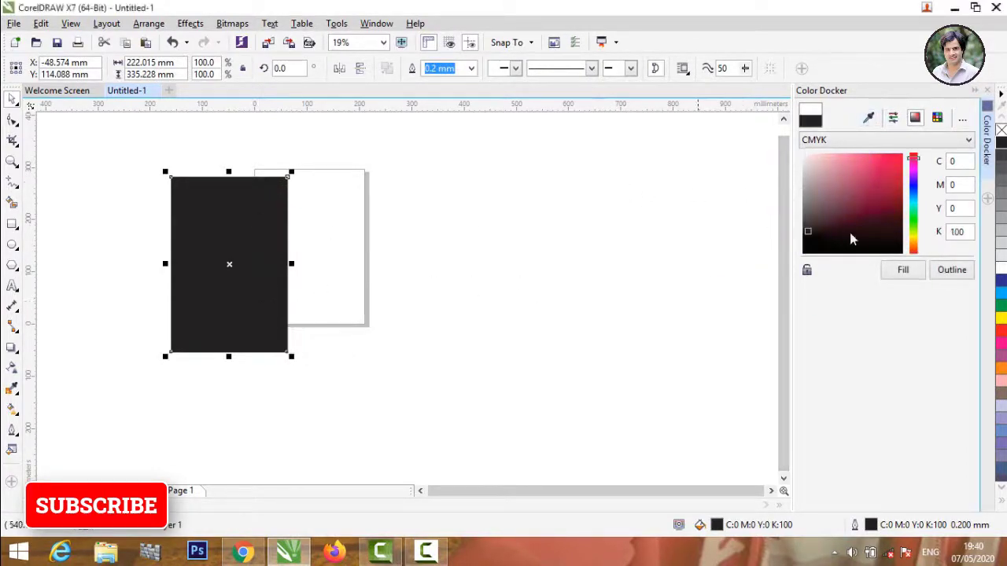
{"action": "left_click_drag", "start_coordinate": [810, 233], "coordinate": [809, 246]}
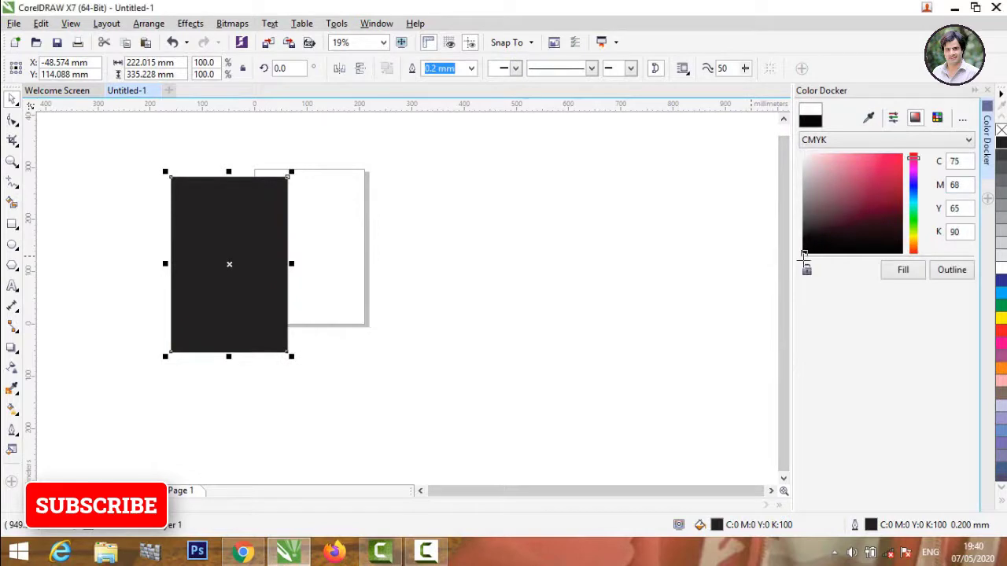
{"action": "left_click", "coordinate": [902, 271]}
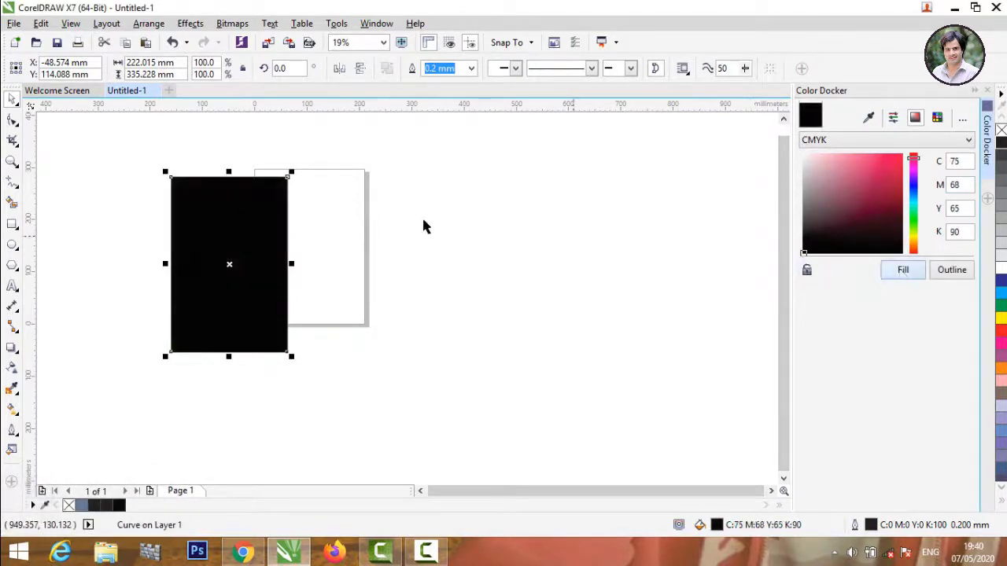
{"action": "left_click", "coordinate": [423, 225]}
{"action": "left_click", "coordinate": [228, 264]}
{"action": "left_click_drag", "start_coordinate": [228, 264], "coordinate": [244, 266]}
{"action": "left_click", "coordinate": [524, 276]}
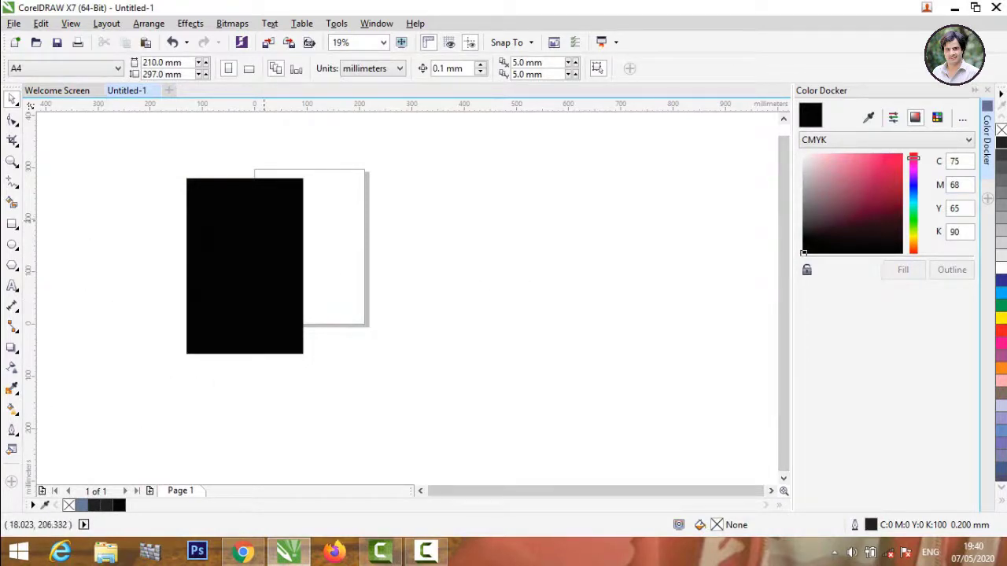
{"action": "key", "text": "ctrl+a"}
Give the rectangle an elliptical fountain fill and shape its radial circle.
{"action": "left_click", "coordinate": [12, 409]}
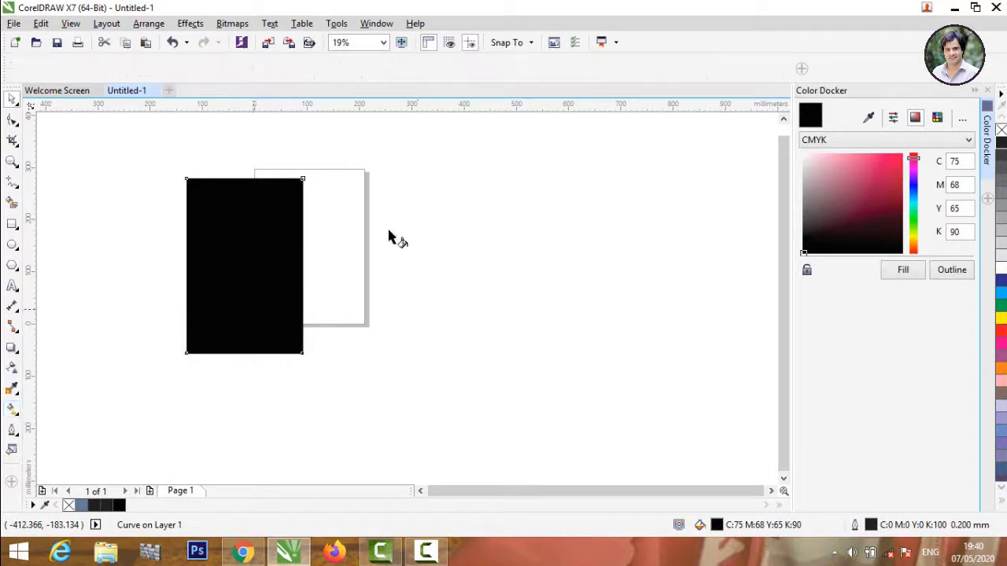
{"action": "left_click_drag", "start_coordinate": [416, 215], "coordinate": [142, 307]}
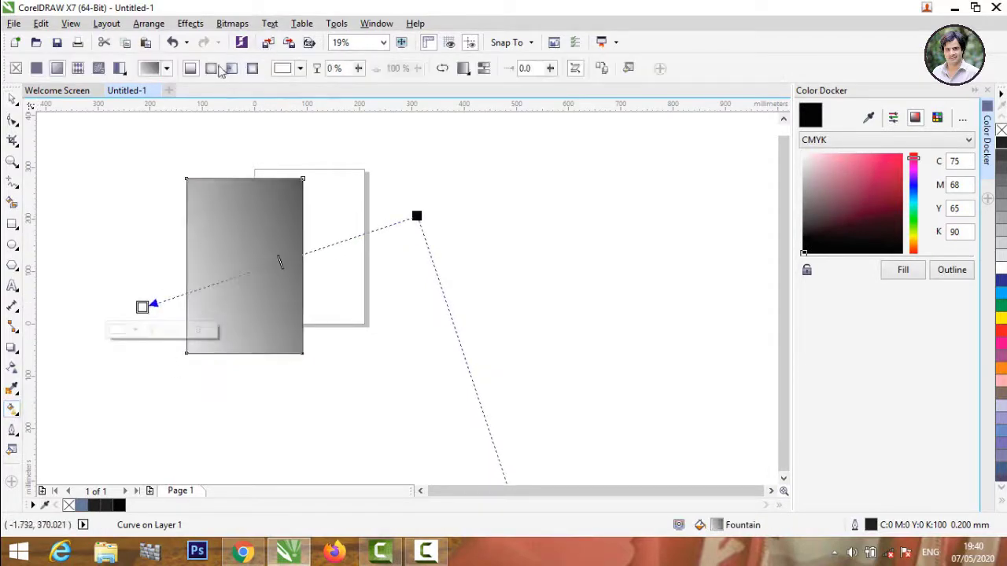
{"action": "left_click", "coordinate": [211, 70]}
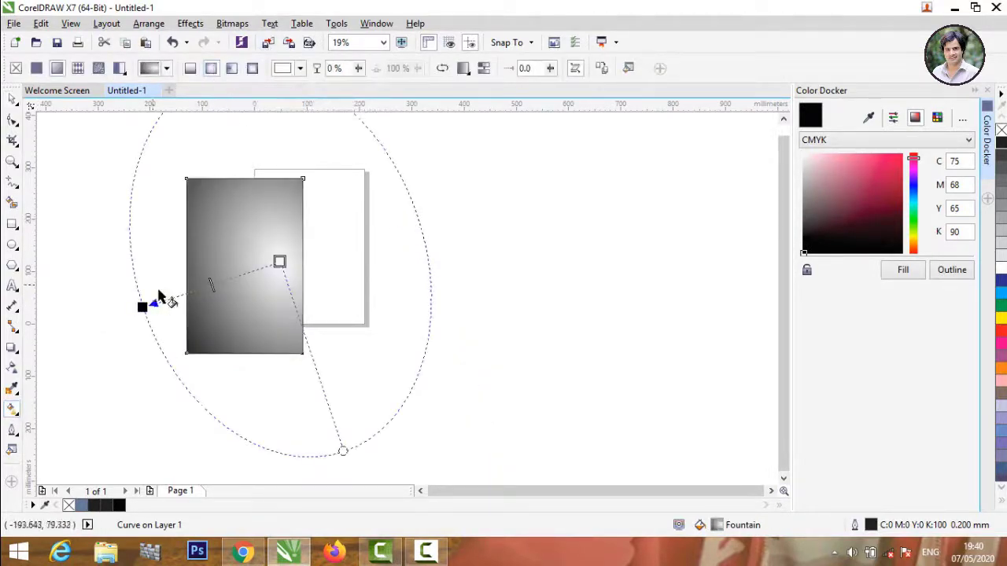
{"action": "left_click_drag", "start_coordinate": [92, 304], "coordinate": [176, 288]}
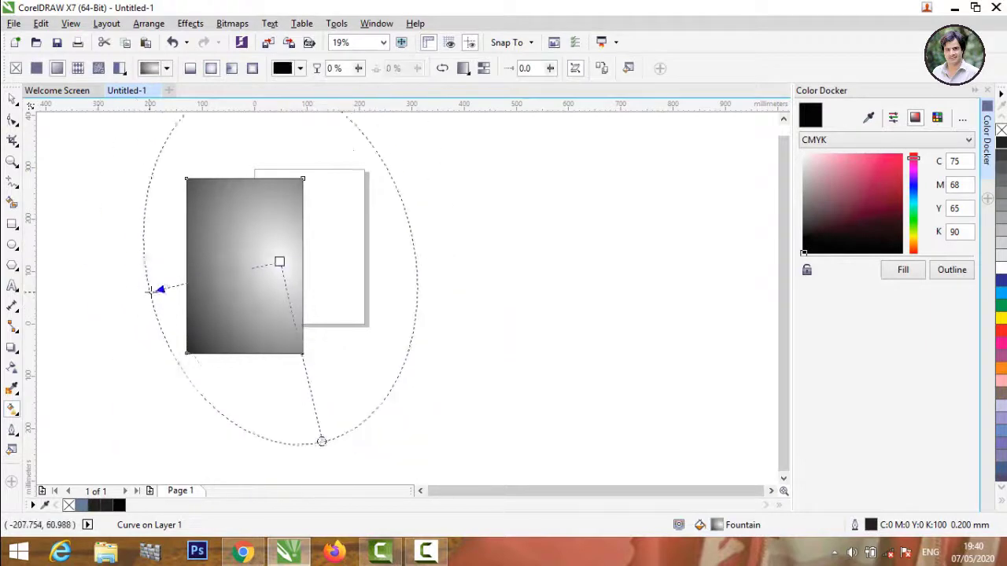
{"action": "mouse_move", "coordinate": [343, 451]}
{"action": "left_mouse_down"}
{"action": "mouse_move", "coordinate": [292, 348]}
{"action": "mouse_move", "coordinate": [310, 357]}
{"action": "left_mouse_up"}
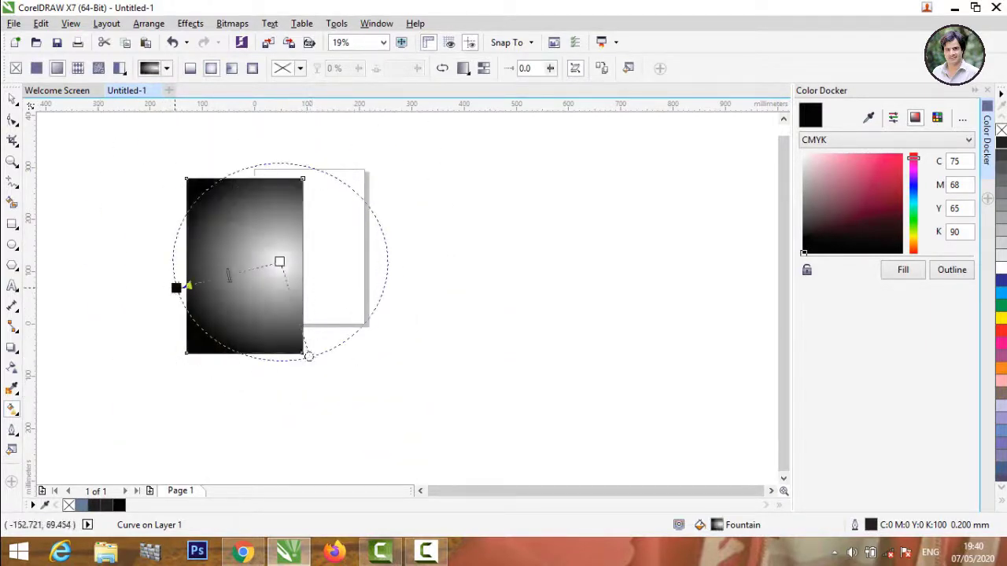
{"action": "left_click_drag", "start_coordinate": [176, 288], "coordinate": [224, 287]}
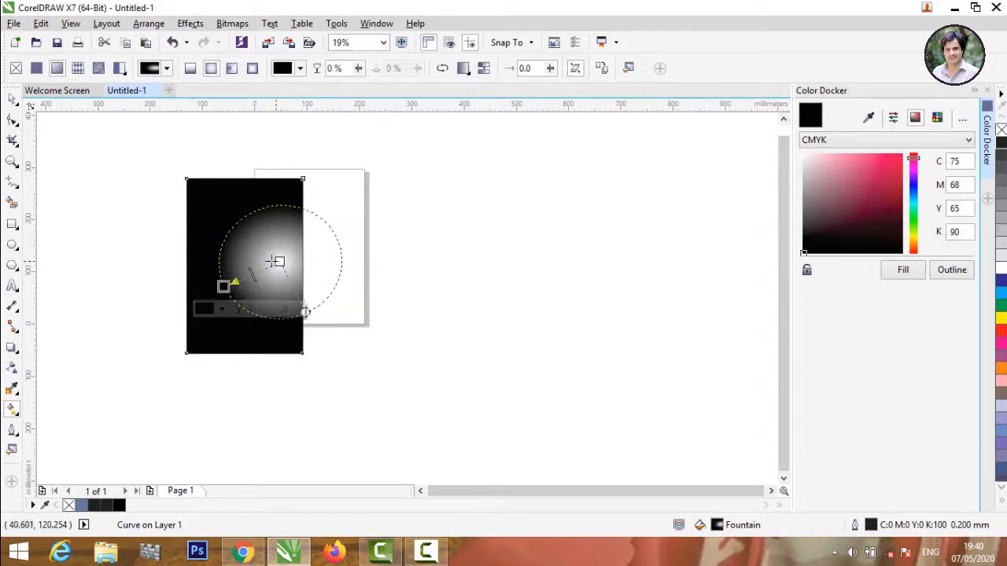
{"action": "mouse_move", "coordinate": [275, 262]}
{"action": "left_mouse_down"}
{"action": "mouse_move", "coordinate": [228, 263]}
{"action": "mouse_move", "coordinate": [244, 265]}
{"action": "mouse_move", "coordinate": [184, 347]}
{"action": "left_mouse_up"}
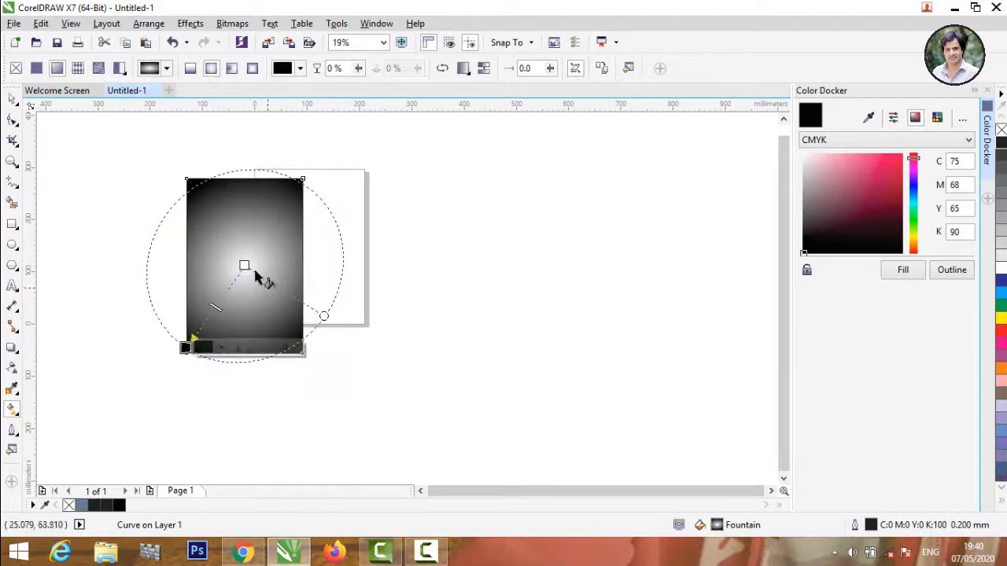
Set the glow centre to 80% Black and adjust the gradient's centre and outer nodes.
{"action": "left_click", "coordinate": [245, 266]}
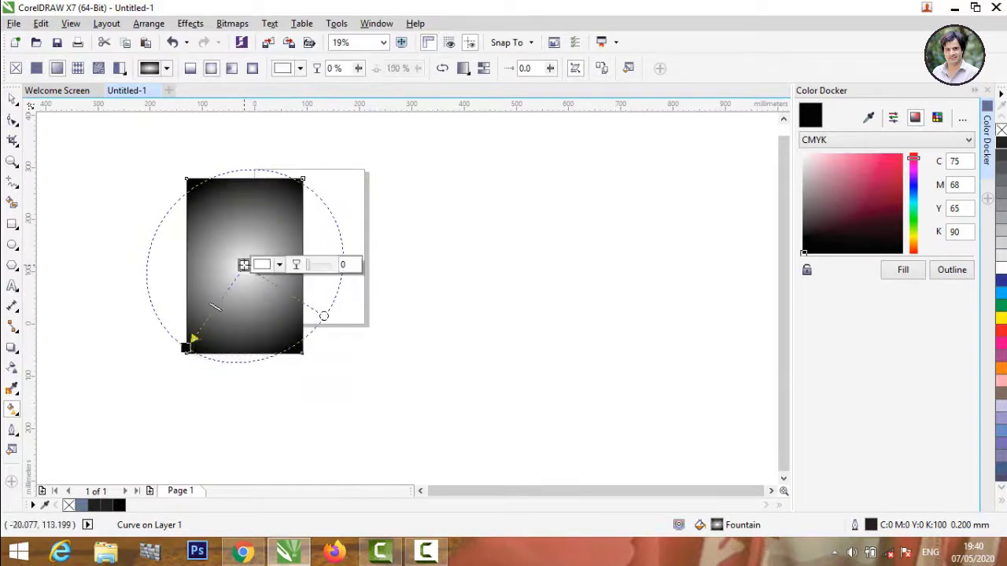
{"action": "left_click", "coordinate": [279, 265]}
{"action": "left_click", "coordinate": [310, 296]}
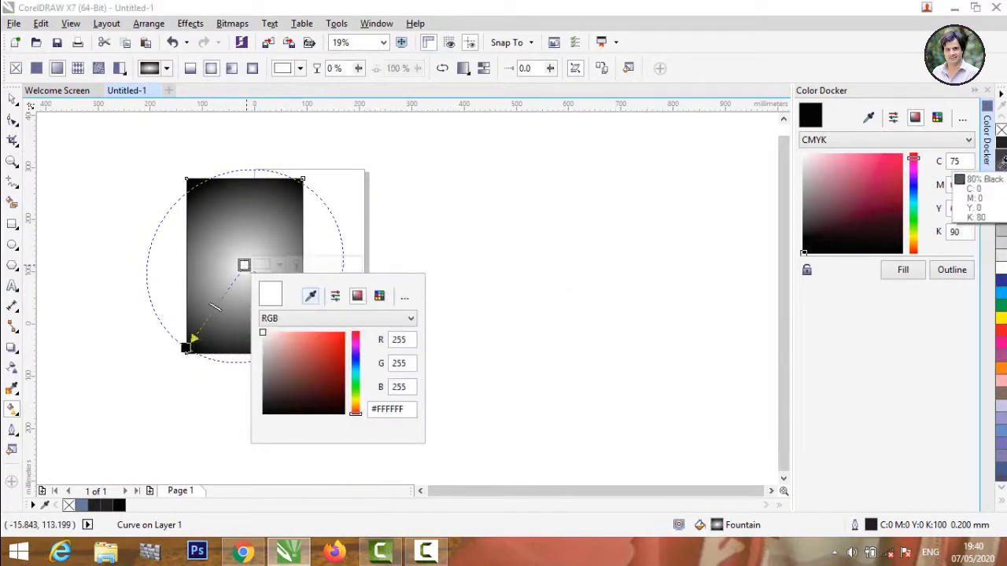
{"action": "left_click", "coordinate": [1002, 160]}
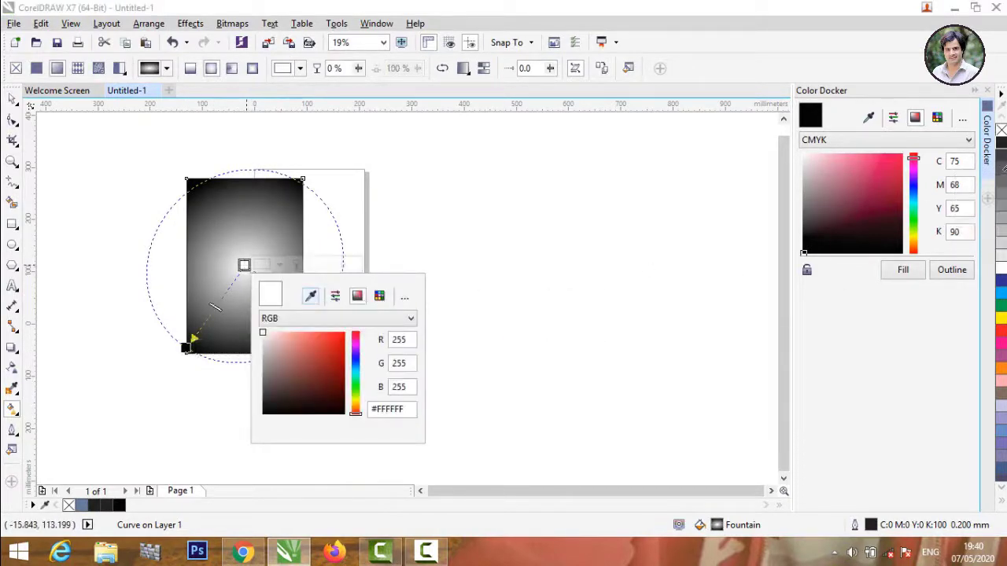
{"action": "left_click", "coordinate": [187, 352]}
{"action": "left_click_drag", "start_coordinate": [186, 347], "coordinate": [210, 344]}
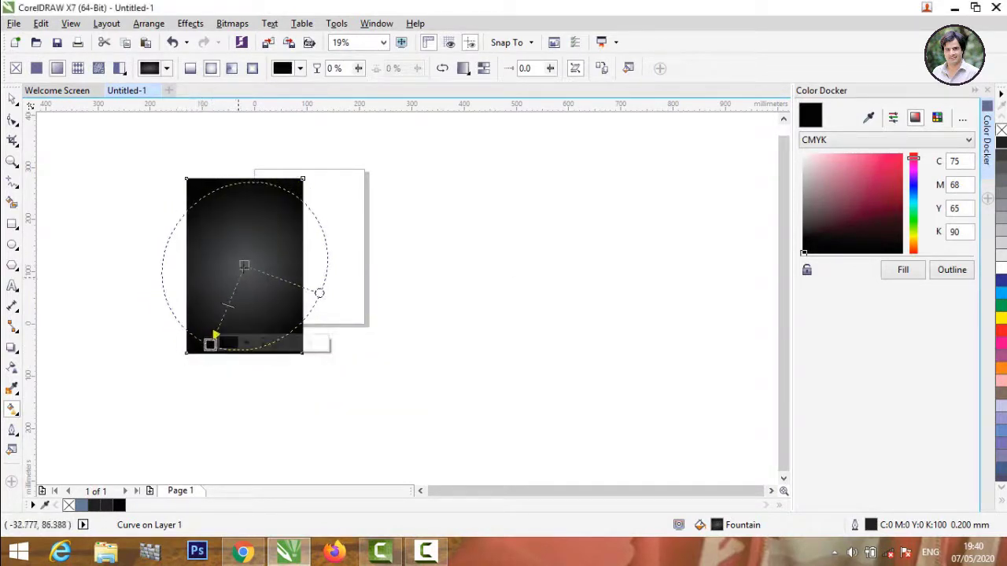
{"action": "left_click_drag", "start_coordinate": [245, 265], "coordinate": [234, 264]}
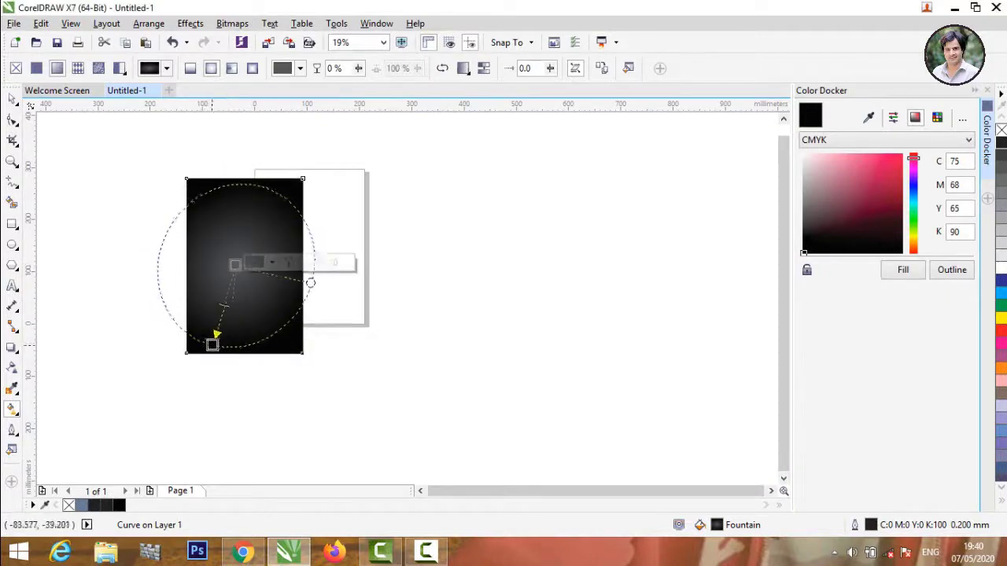
{"action": "left_click_drag", "start_coordinate": [210, 344], "coordinate": [239, 352]}
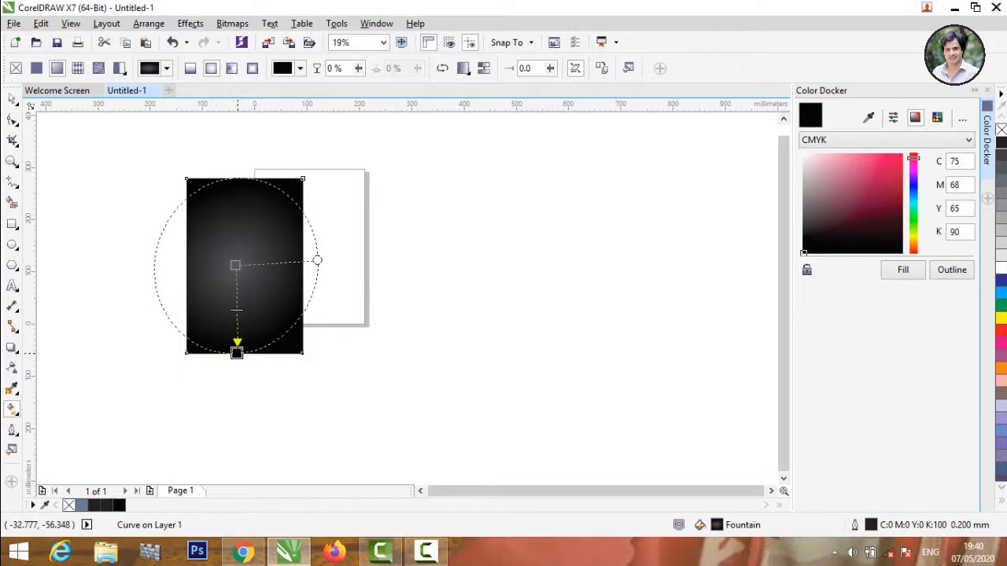
{"action": "left_click_drag", "start_coordinate": [235, 263], "coordinate": [241, 361]}
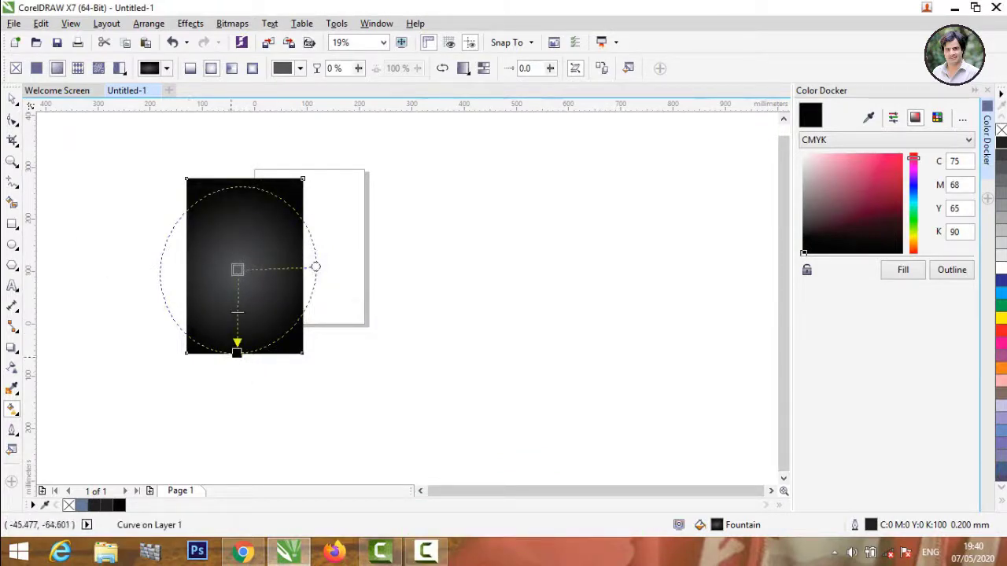
{"action": "mouse_move", "coordinate": [236, 353]}
{"action": "left_mouse_down"}
{"action": "mouse_move", "coordinate": [247, 352]}
{"action": "mouse_move", "coordinate": [243, 341]}
{"action": "left_mouse_up"}
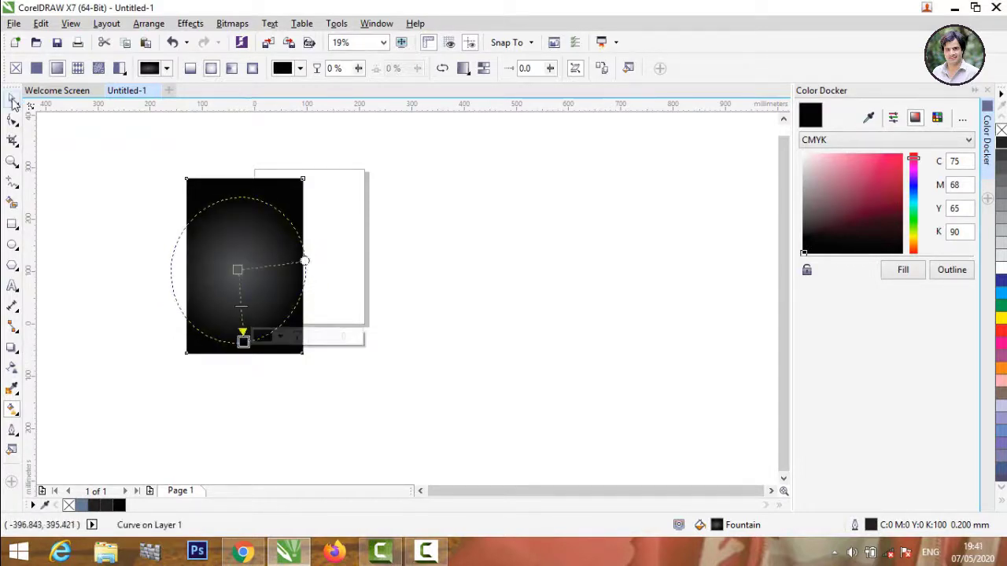
Reposition the rectangle and enlarge the glow to reach the bottom edge.
{"action": "left_click", "coordinate": [13, 103]}
{"action": "left_click_drag", "start_coordinate": [263, 272], "coordinate": [271, 276]}
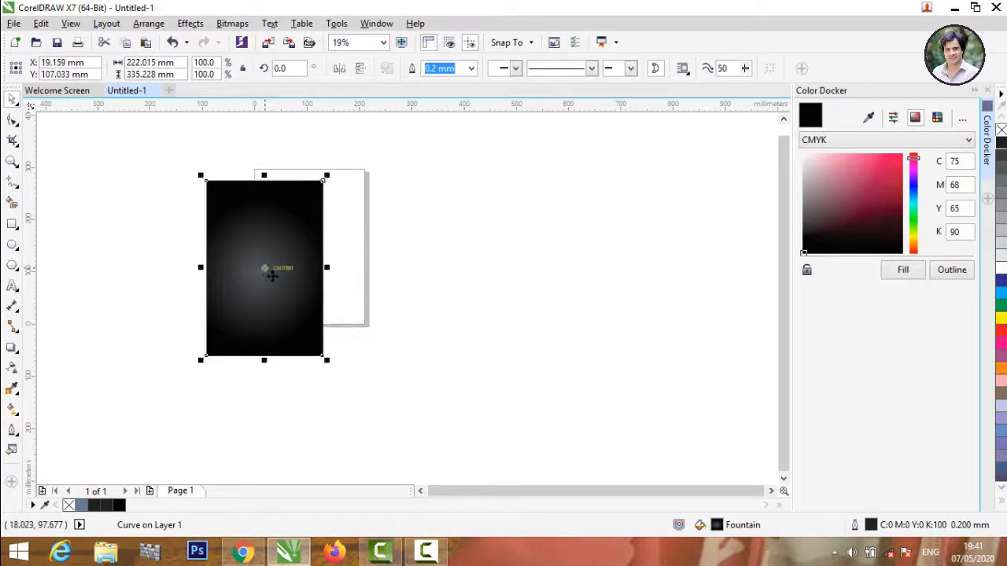
{"action": "left_click", "coordinate": [12, 410]}
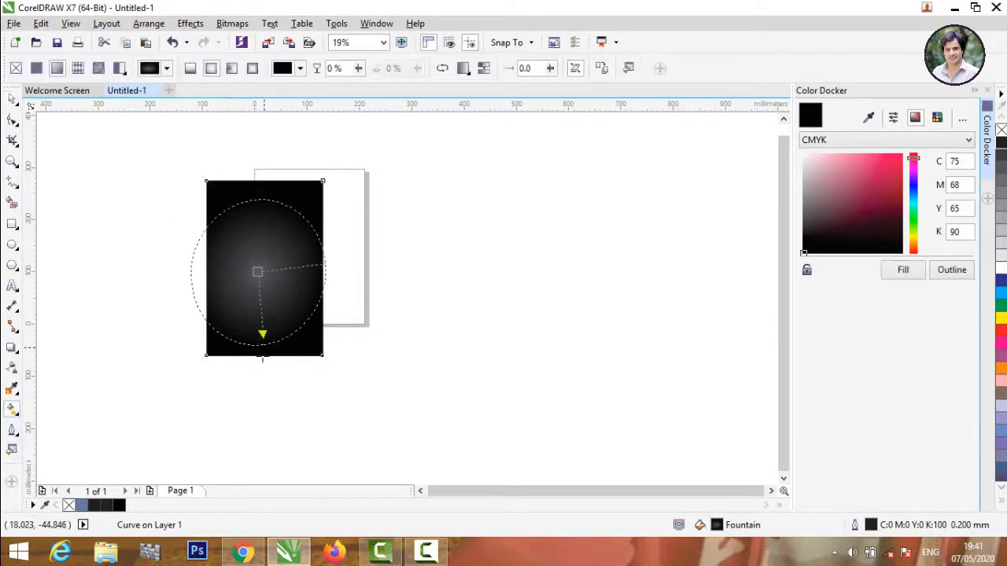
{"action": "left_click_drag", "start_coordinate": [262, 335], "coordinate": [253, 352]}
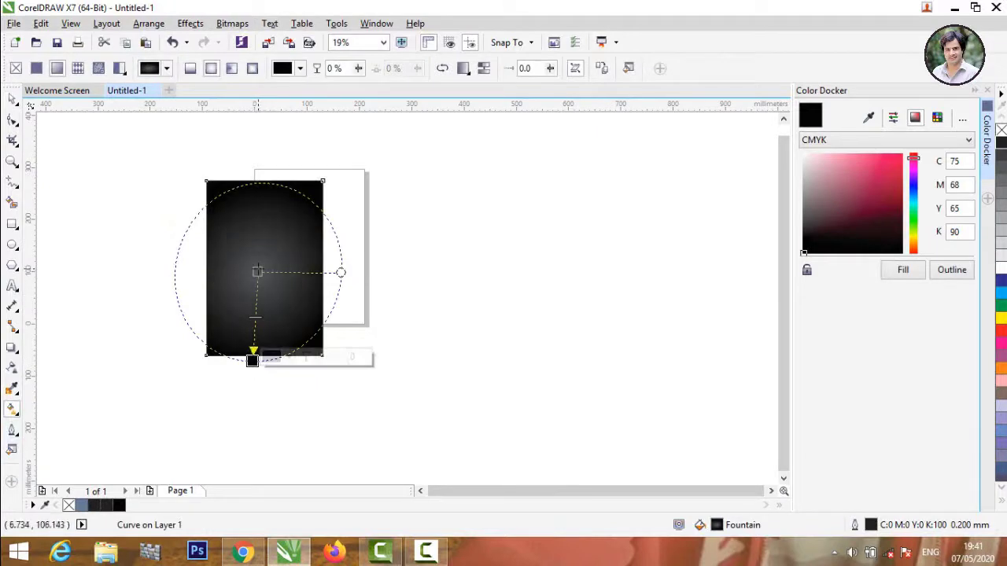
{"action": "left_click", "coordinate": [258, 272]}
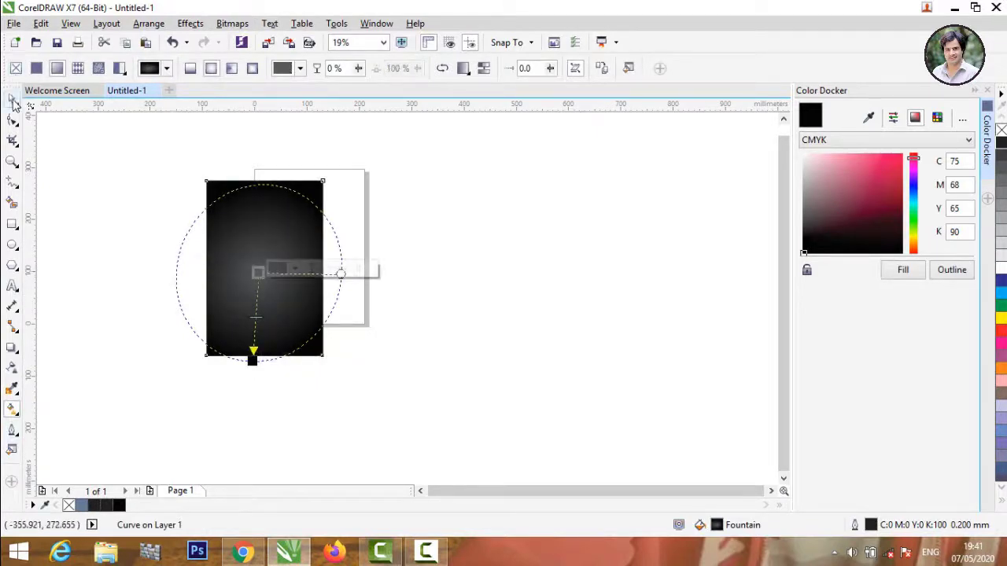
{"action": "left_click", "coordinate": [12, 100]}
{"action": "left_click_drag", "start_coordinate": [249, 265], "coordinate": [219, 265]}
{"action": "left_click", "coordinate": [362, 284]}
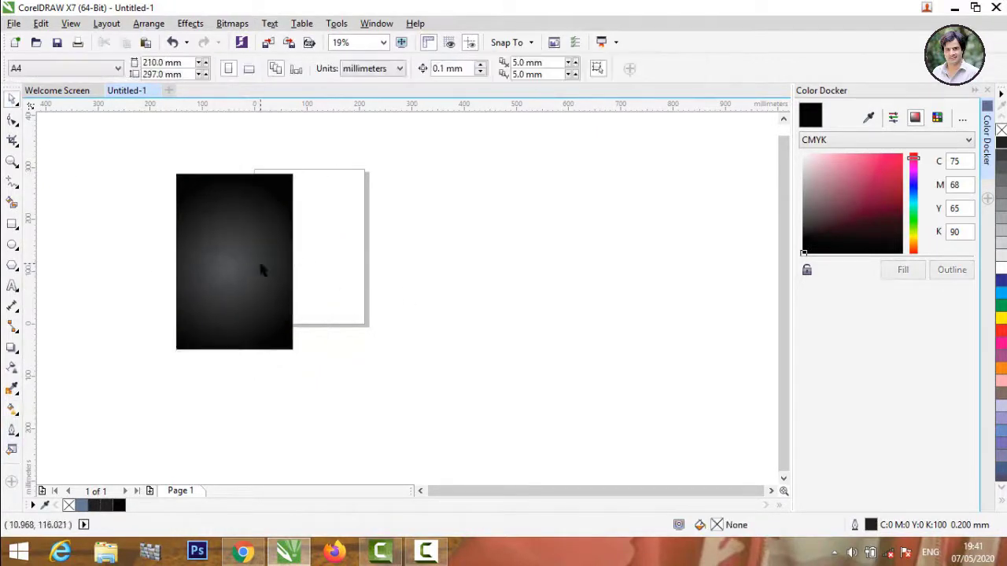
Drag the four aloe and bubble image files from the desktop into the drawing.
{"action": "left_click", "coordinate": [955, 8]}
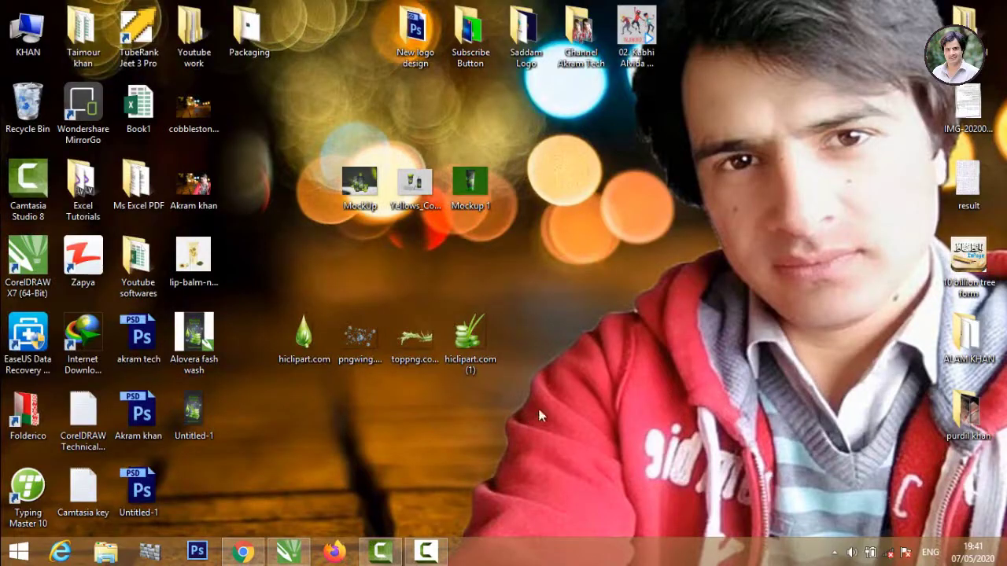
{"action": "left_click_drag", "start_coordinate": [433, 336], "coordinate": [306, 330]}
{"action": "mouse_move", "coordinate": [307, 374]}
{"action": "left_mouse_down"}
{"action": "mouse_move", "coordinate": [381, 265]}
{"action": "mouse_move", "coordinate": [603, 343]}
{"action": "left_mouse_up"}
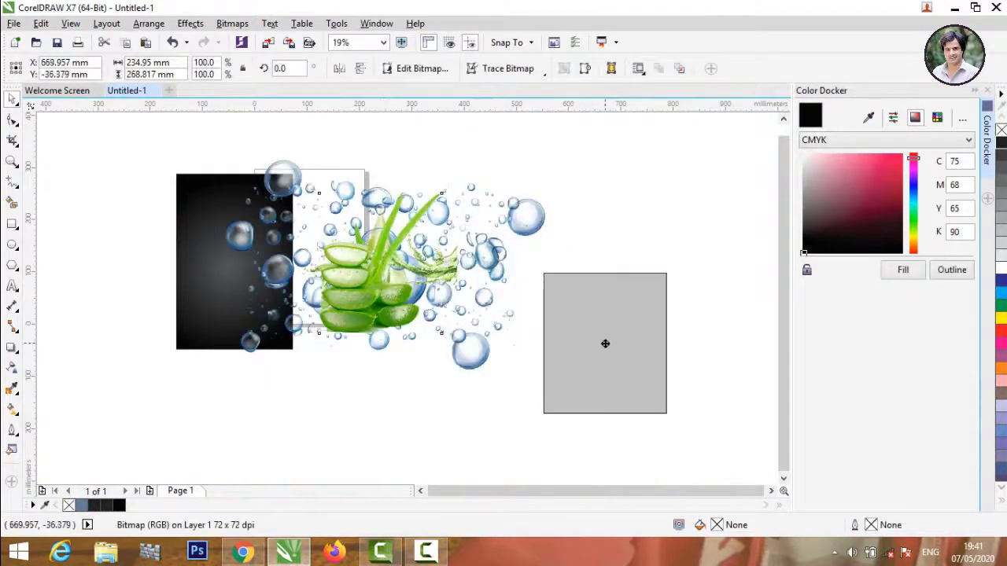
Spread out the imported images, move the bubbles over the rectangle, and mirror and rotate them.
{"action": "left_click_drag", "start_coordinate": [468, 231], "coordinate": [579, 229]}
{"action": "mouse_move", "coordinate": [403, 268]}
{"action": "left_mouse_down"}
{"action": "mouse_move", "coordinate": [513, 233]}
{"action": "mouse_move", "coordinate": [441, 378]}
{"action": "left_mouse_up"}
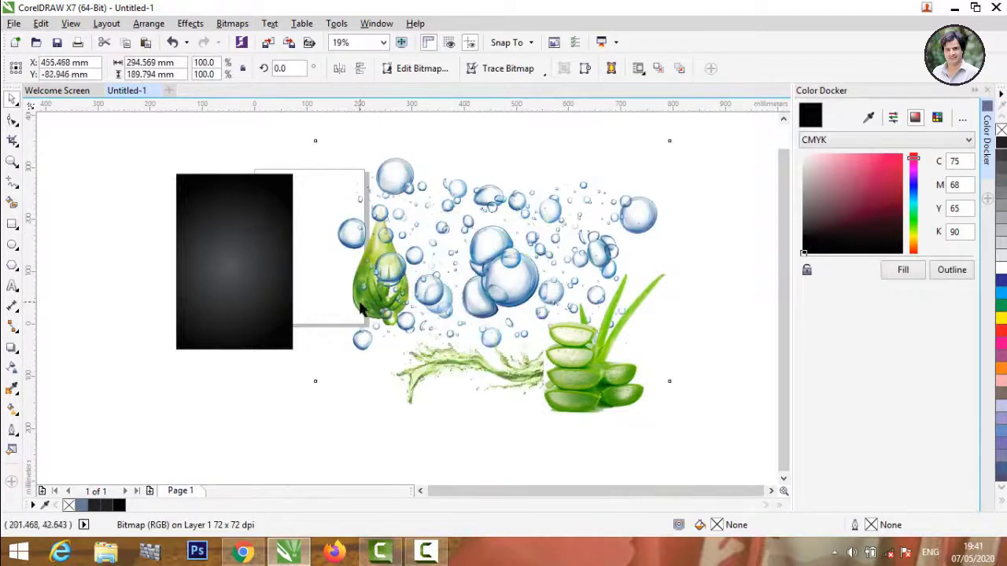
{"action": "left_click_drag", "start_coordinate": [477, 308], "coordinate": [346, 274]}
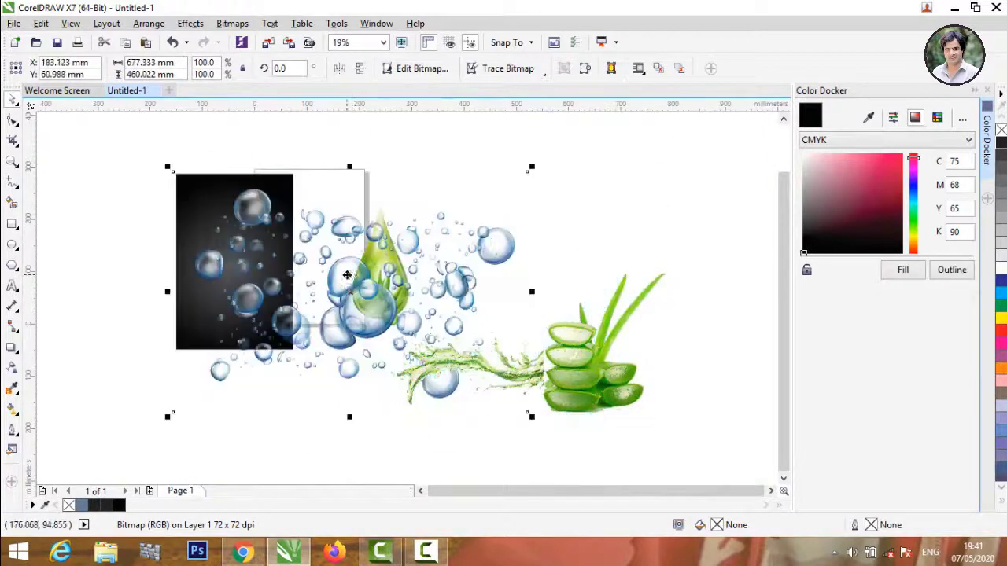
{"action": "left_click", "coordinate": [361, 68]}
{"action": "left_click", "coordinate": [340, 69]}
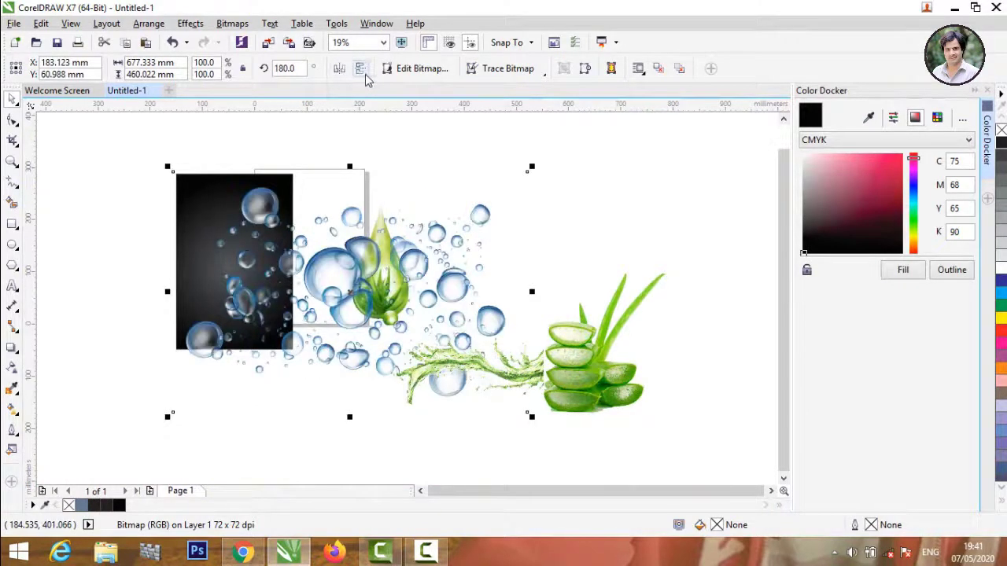
{"action": "left_click", "coordinate": [361, 69]}
{"action": "left_click", "coordinate": [418, 243]}
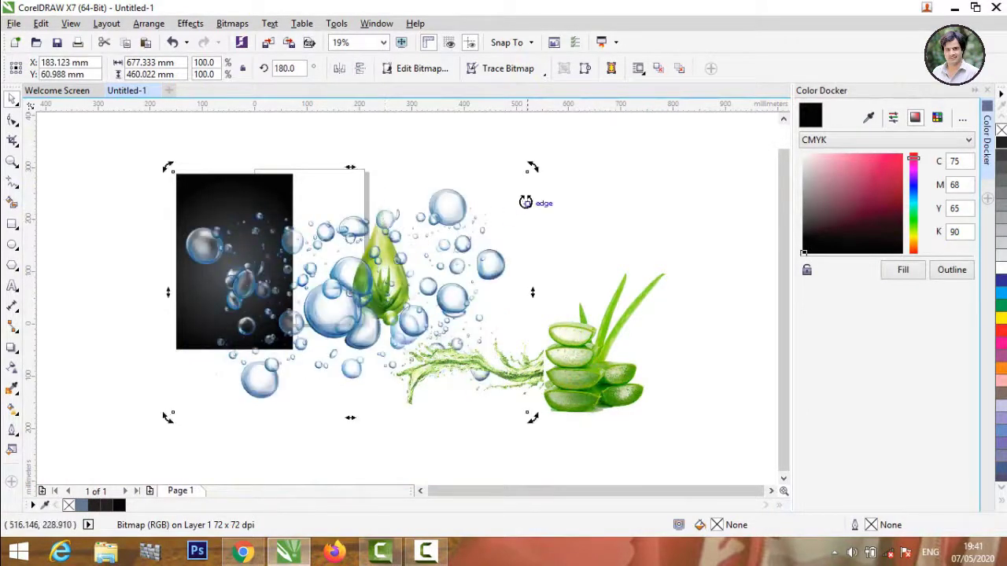
{"action": "mouse_move", "coordinate": [535, 169]}
{"action": "left_mouse_down"}
{"action": "mouse_move", "coordinate": [256, 205]}
{"action": "mouse_move", "coordinate": [268, 207]}
{"action": "left_mouse_up"}
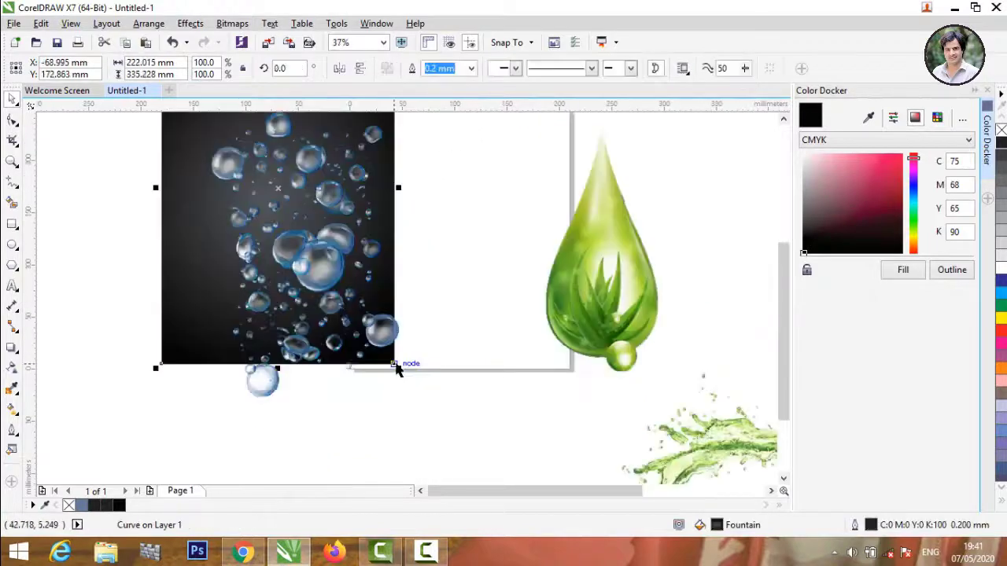
Scale and position the bubbles image to fill the dark rectangle.
{"action": "left_click", "coordinate": [382, 337]}
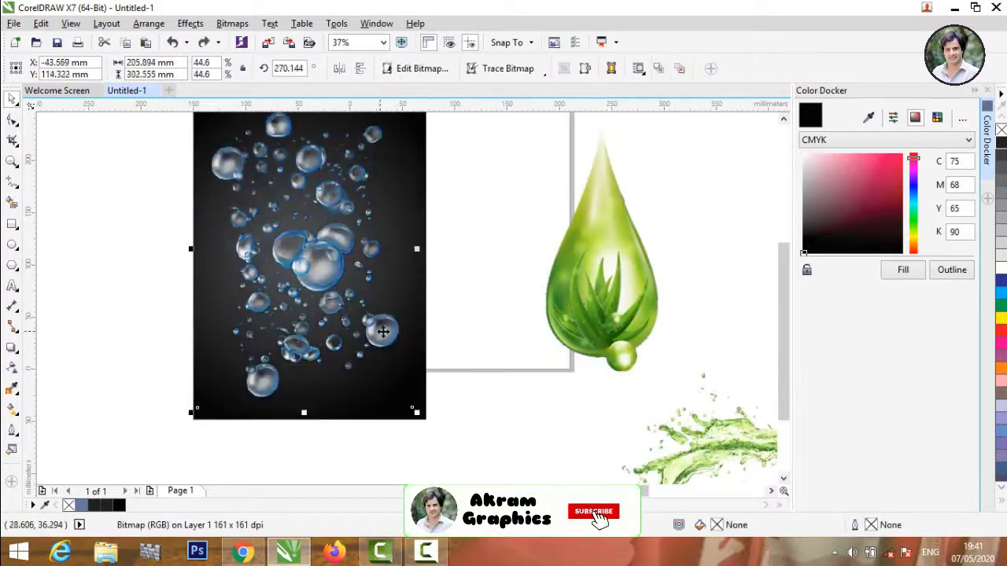
{"action": "mouse_move", "coordinate": [412, 405]}
{"action": "left_mouse_down"}
{"action": "mouse_move", "coordinate": [411, 368]}
{"action": "mouse_move", "coordinate": [365, 335]}
{"action": "left_mouse_up"}
{"action": "left_click_drag", "start_coordinate": [285, 187], "coordinate": [291, 216]}
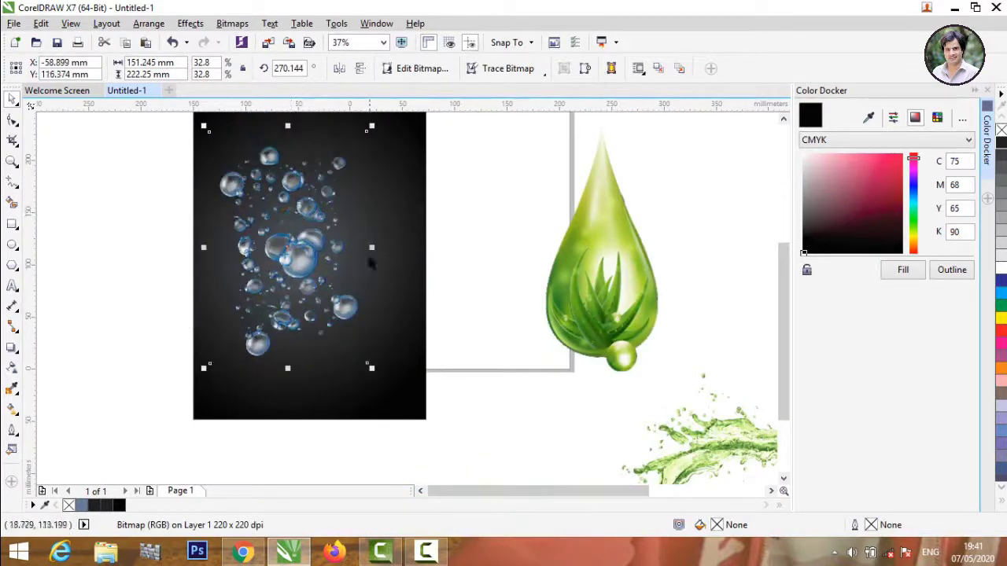
{"action": "left_click_drag", "start_coordinate": [372, 251], "coordinate": [414, 250]}
{"action": "left_click_drag", "start_coordinate": [334, 238], "coordinate": [302, 235]}
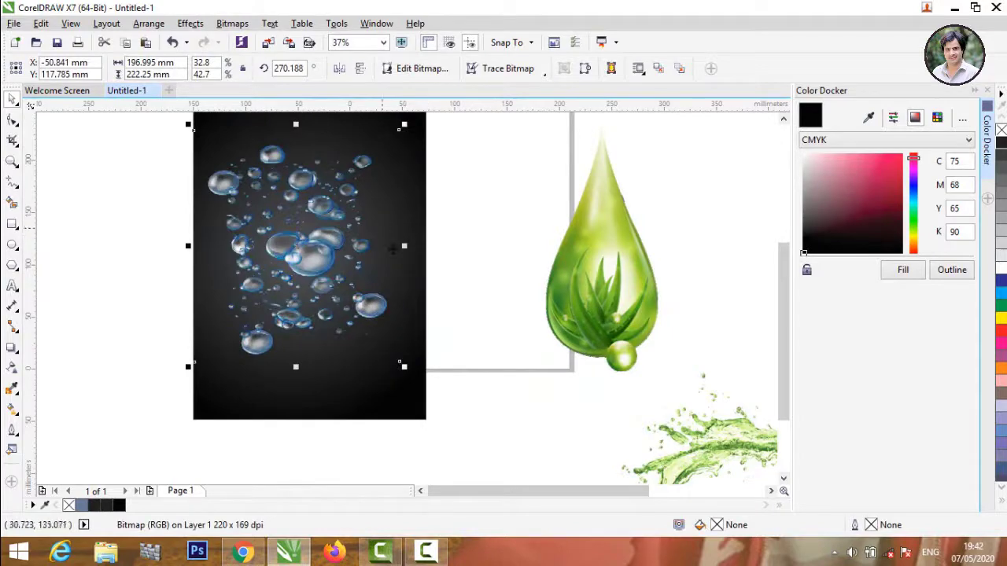
{"action": "left_click_drag", "start_coordinate": [404, 365], "coordinate": [434, 417]}
Move the aloe stack image onto the bubbles over the dark background.
{"action": "left_click", "coordinate": [508, 257]}
{"action": "scroll", "coordinate": [270, 270], "scroll_direction": "down", "scroll_amount": 2}
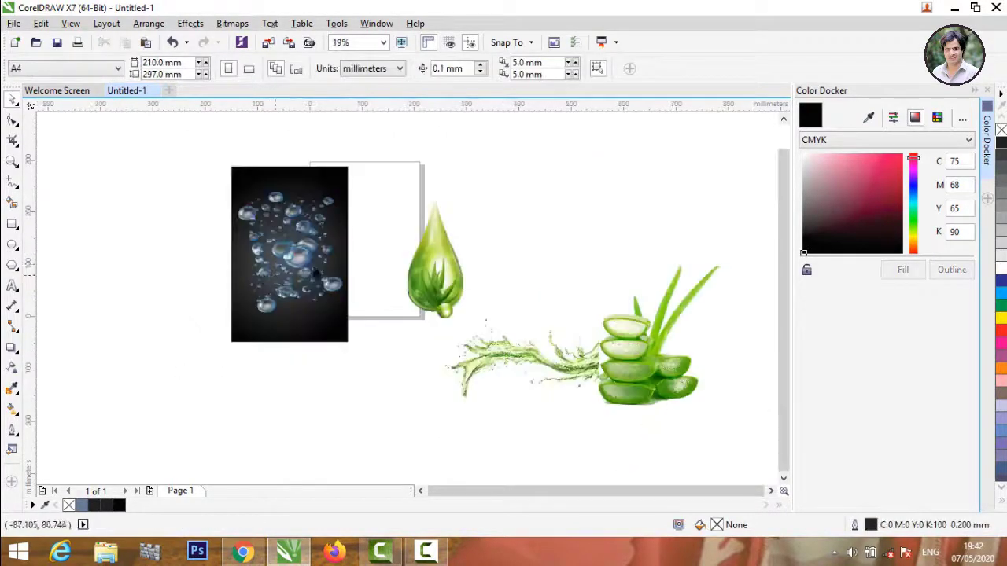
{"action": "left_click_drag", "start_coordinate": [669, 383], "coordinate": [293, 300]}
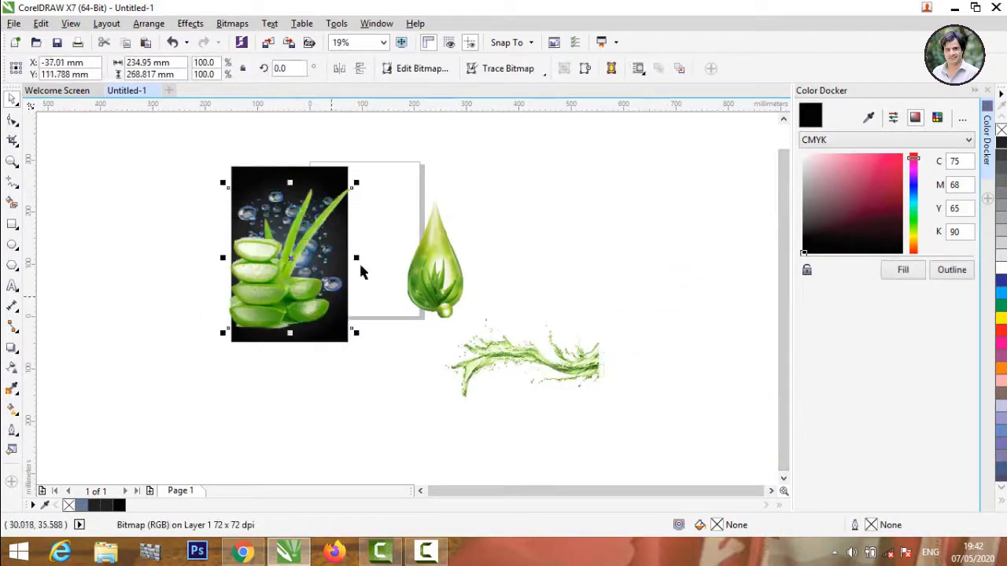
{"action": "scroll", "coordinate": [259, 254], "scroll_direction": "up", "scroll_amount": 2}
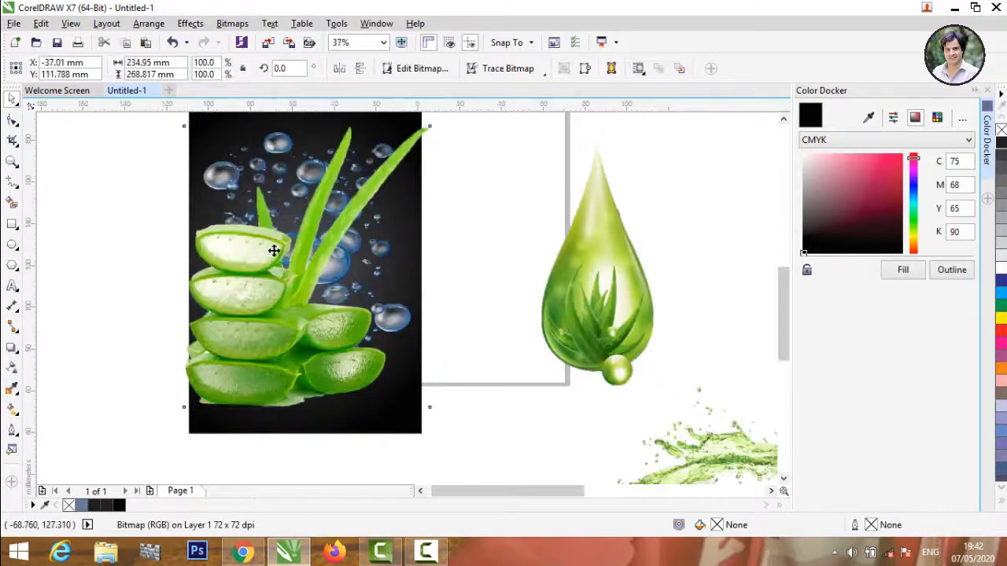
{"action": "scroll", "coordinate": [274, 250], "scroll_direction": "up", "scroll_amount": 2}
{"action": "scroll", "coordinate": [273, 250], "scroll_direction": "down", "scroll_amount": 2}
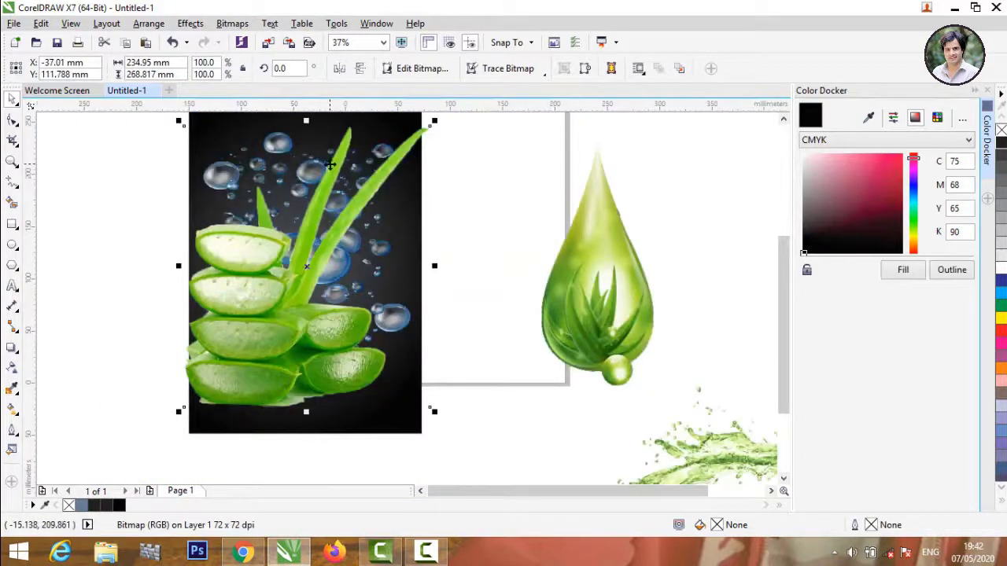
Mirror the aloe slices, shrink them to about 57.5% and centre them on the background.
{"action": "left_click", "coordinate": [360, 70]}
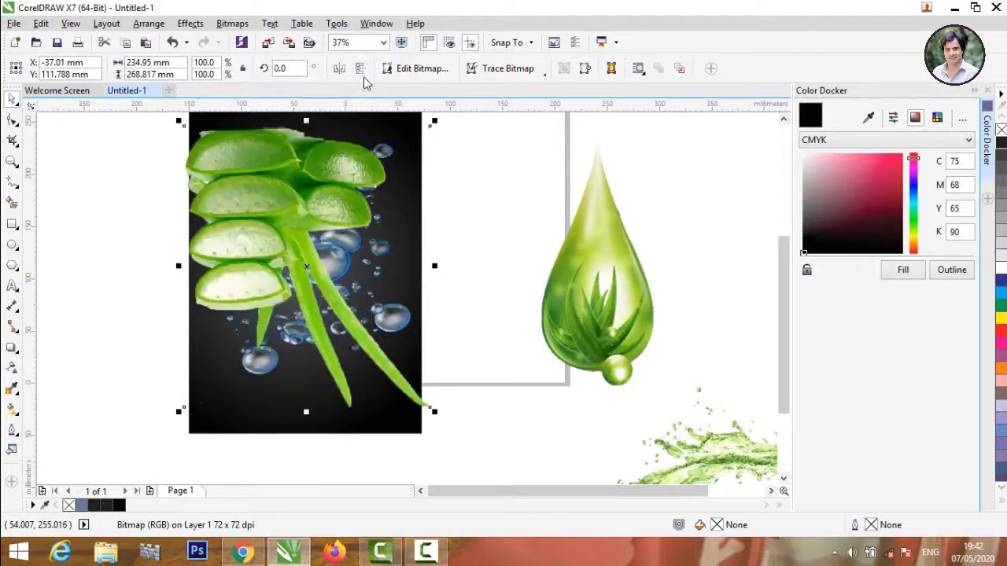
{"action": "left_click", "coordinate": [343, 70]}
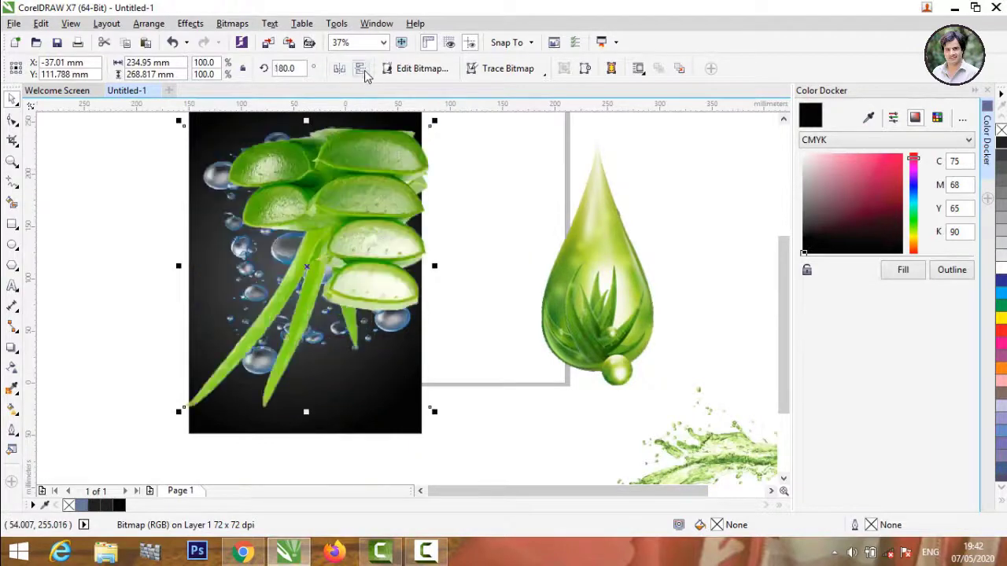
{"action": "left_click", "coordinate": [364, 73]}
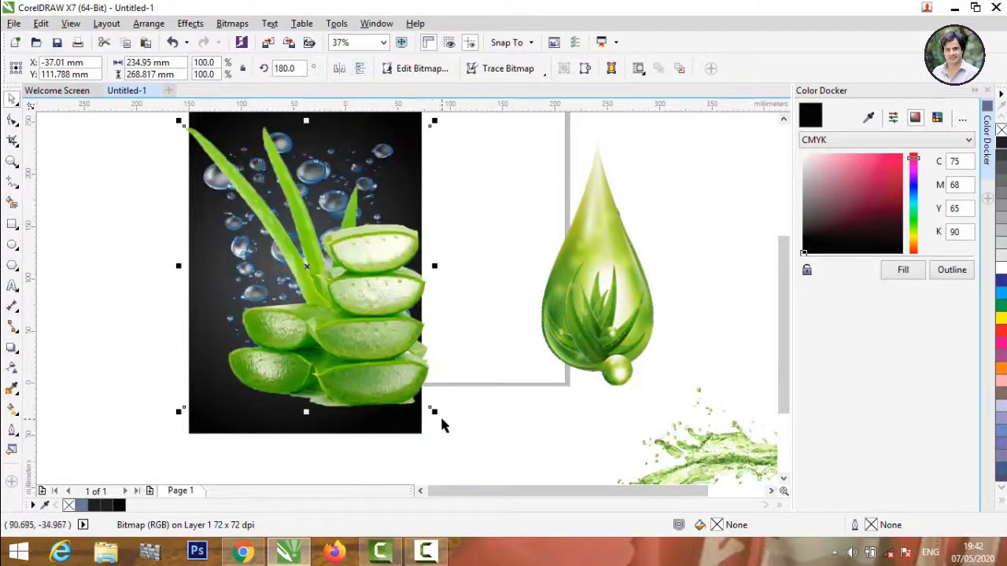
{"action": "left_click_drag", "start_coordinate": [435, 413], "coordinate": [329, 290]}
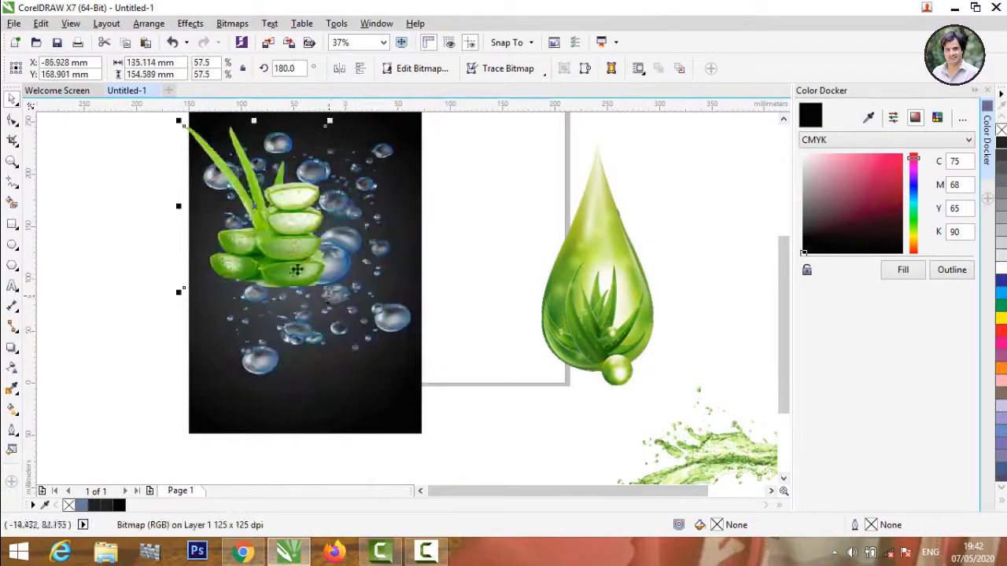
{"action": "left_click_drag", "start_coordinate": [265, 215], "coordinate": [318, 269]}
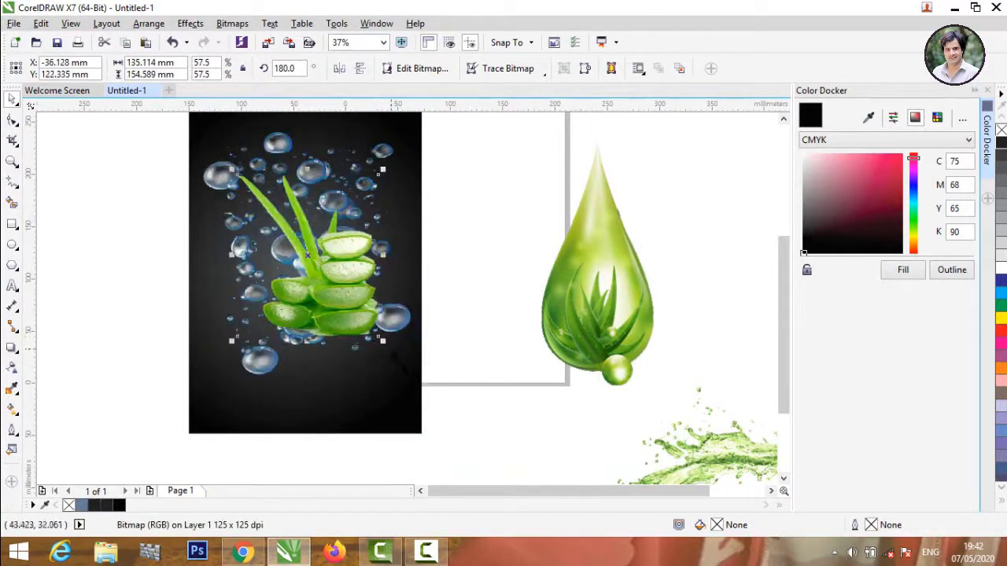
{"action": "left_click_drag", "start_coordinate": [381, 340], "coordinate": [366, 321]}
Shrink the bubbles to about half size and arrange them around the aloe slices.
{"action": "left_click", "coordinate": [425, 210]}
{"action": "left_click", "coordinate": [384, 157]}
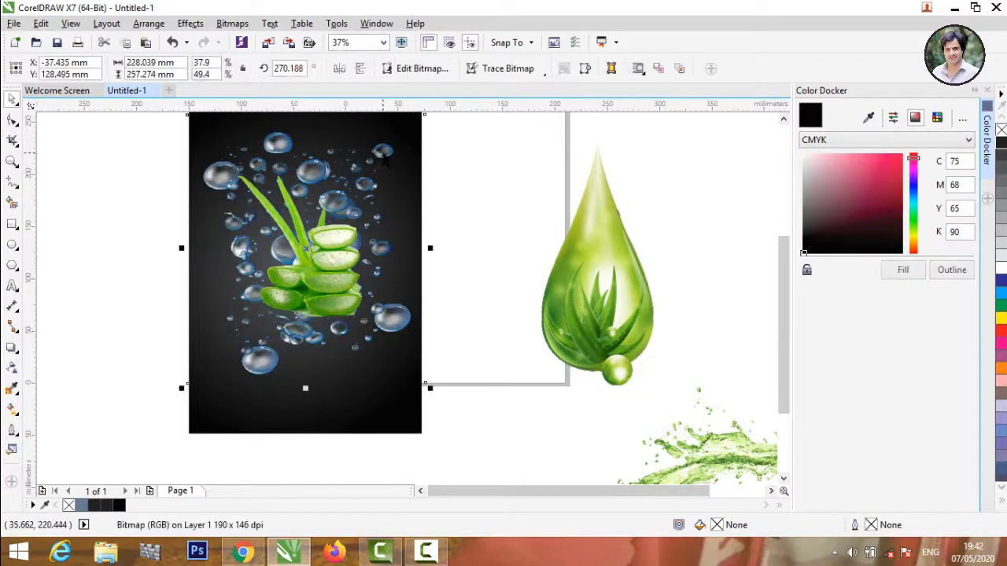
{"action": "mouse_move", "coordinate": [361, 170]}
{"action": "left_mouse_down"}
{"action": "mouse_move", "coordinate": [458, 245]}
{"action": "mouse_move", "coordinate": [490, 250]}
{"action": "left_mouse_up"}
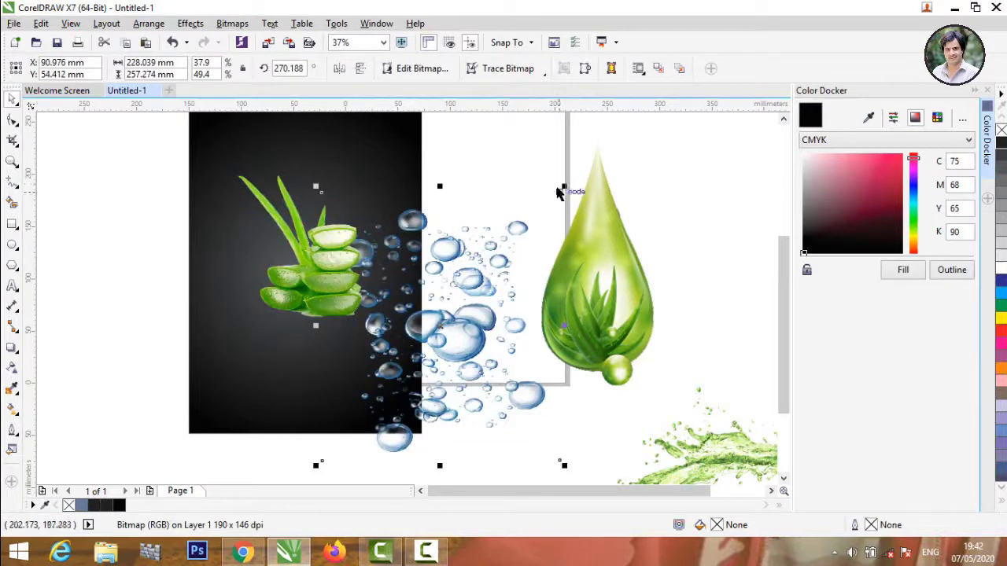
{"action": "left_click_drag", "start_coordinate": [563, 186], "coordinate": [445, 321]}
{"action": "mouse_move", "coordinate": [345, 350]}
{"action": "left_mouse_down"}
{"action": "mouse_move", "coordinate": [330, 291]}
{"action": "mouse_move", "coordinate": [208, 155]}
{"action": "left_mouse_up"}
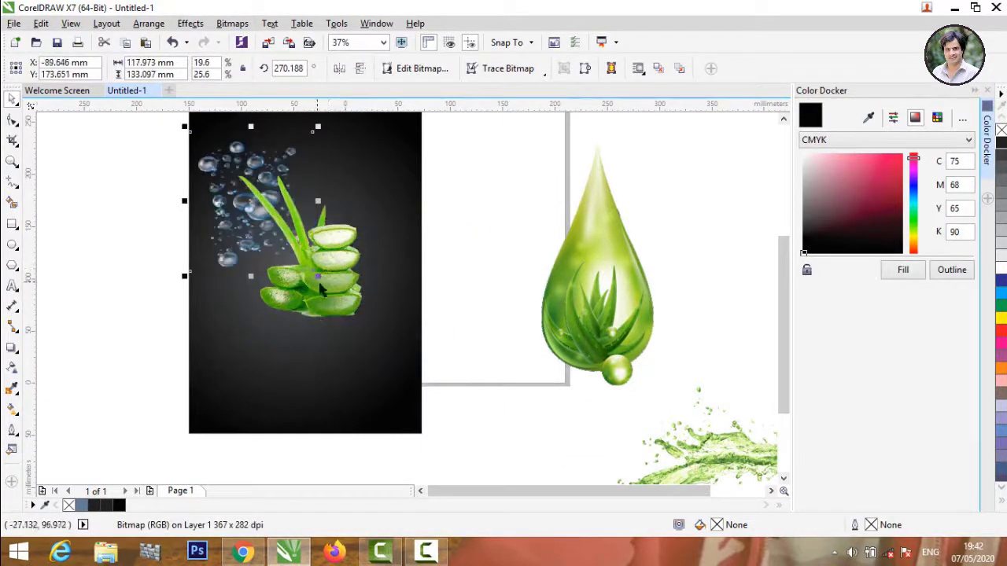
{"action": "mouse_move", "coordinate": [315, 274]}
{"action": "left_mouse_down"}
{"action": "mouse_move", "coordinate": [354, 330]}
{"action": "mouse_move", "coordinate": [393, 360]}
{"action": "left_mouse_up"}
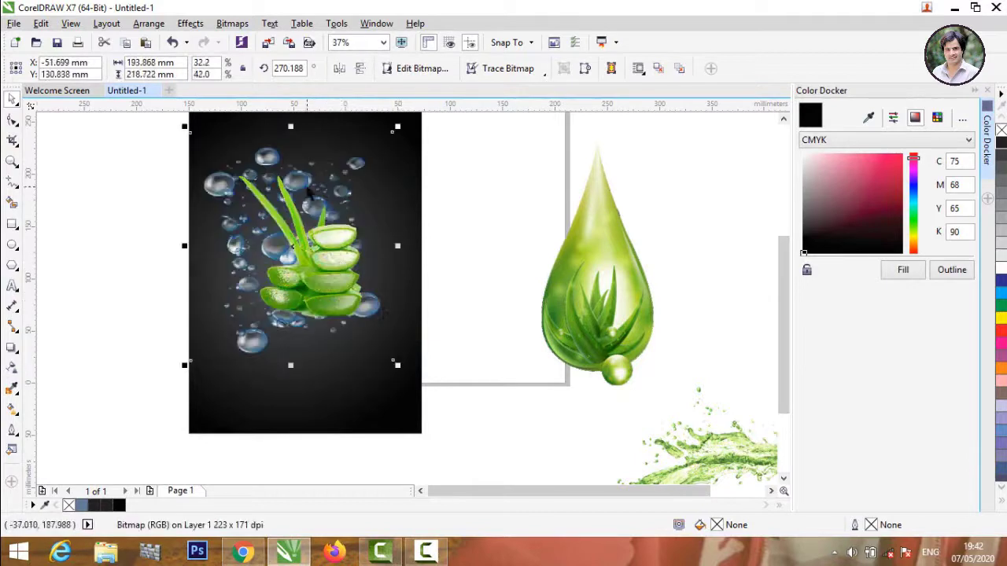
{"action": "left_click_drag", "start_coordinate": [309, 196], "coordinate": [303, 191]}
Shift the aloe slices down-right, lower the bubbles, and move the green drop onto the background.
{"action": "left_click", "coordinate": [426, 228]}
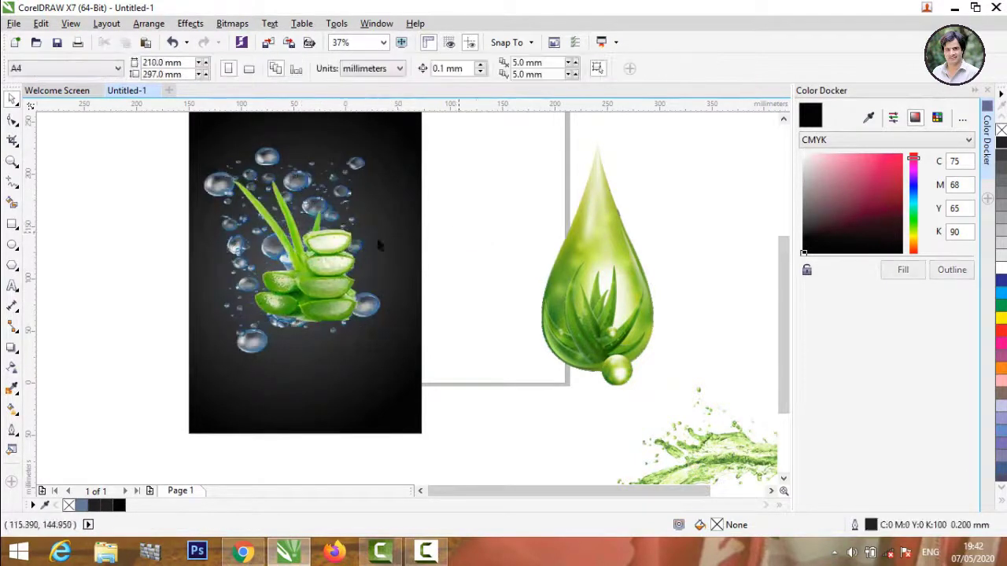
{"action": "left_click", "coordinate": [321, 257]}
{"action": "left_click_drag", "start_coordinate": [321, 257], "coordinate": [330, 262]}
{"action": "left_click_drag", "start_coordinate": [245, 271], "coordinate": [243, 299]}
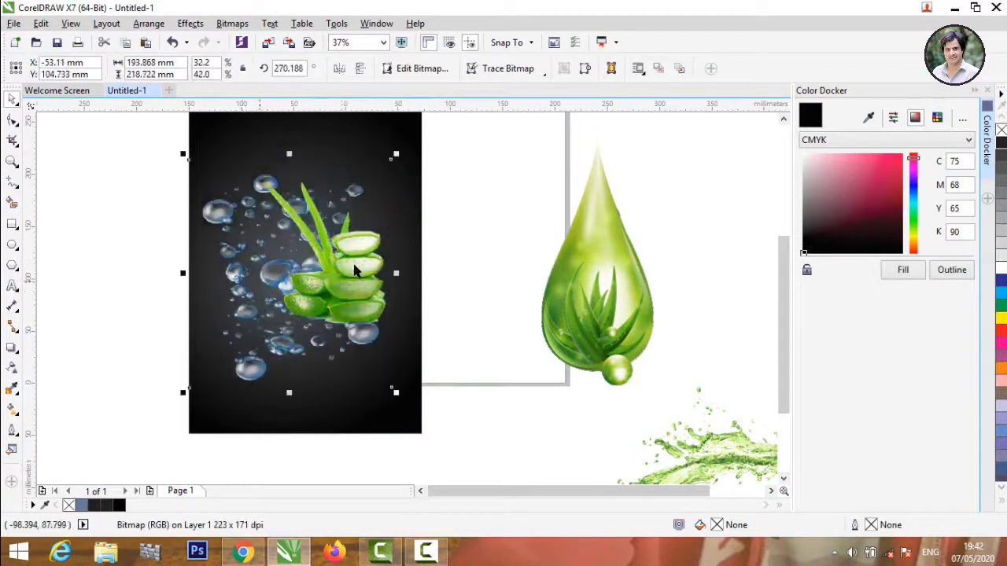
{"action": "left_click_drag", "start_coordinate": [331, 268], "coordinate": [340, 299]}
{"action": "left_click", "coordinate": [517, 277]}
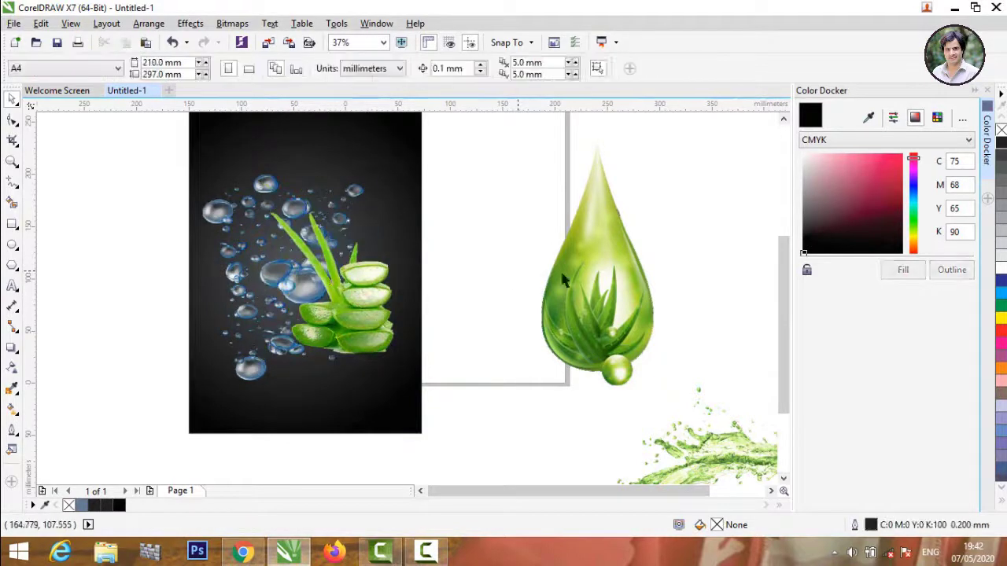
{"action": "left_click_drag", "start_coordinate": [590, 279], "coordinate": [268, 307]}
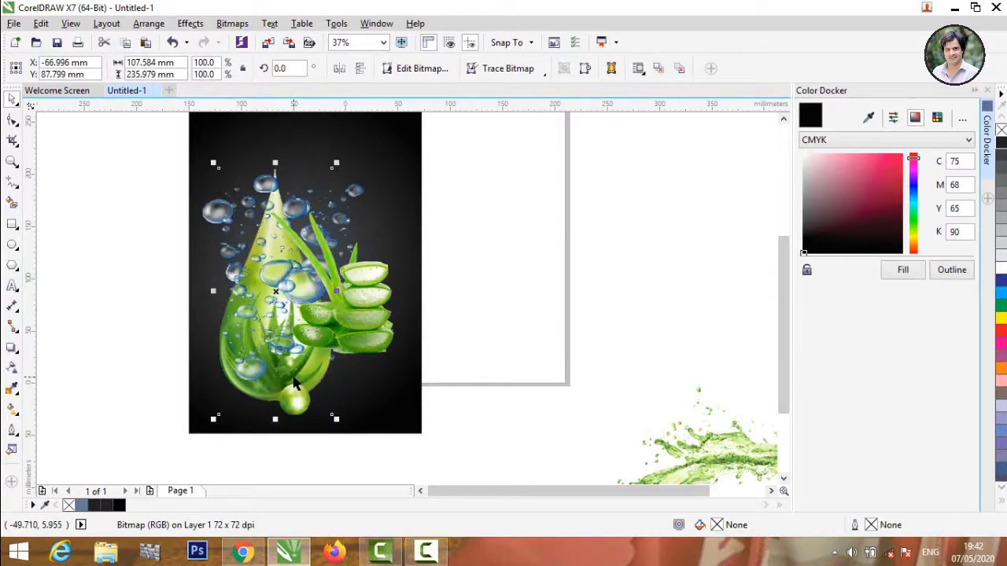
Bring the green drop to the front of the page, place it left of the aloe, and shrink it to about 40%.
{"action": "key", "text": "ctrl+z"}
{"action": "left_click_drag", "start_coordinate": [594, 297], "coordinate": [441, 295]}
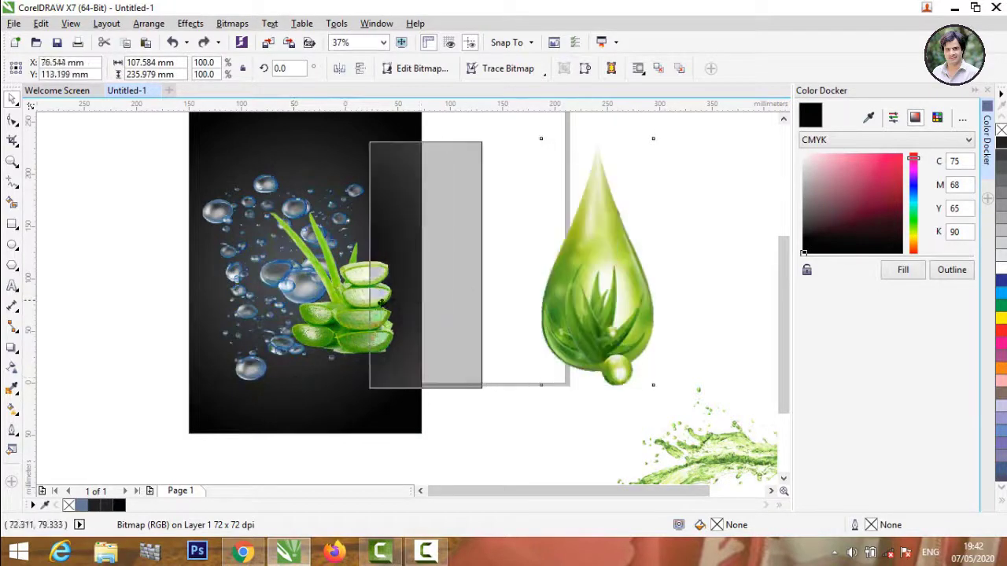
{"action": "right_click", "coordinate": [440, 295]}
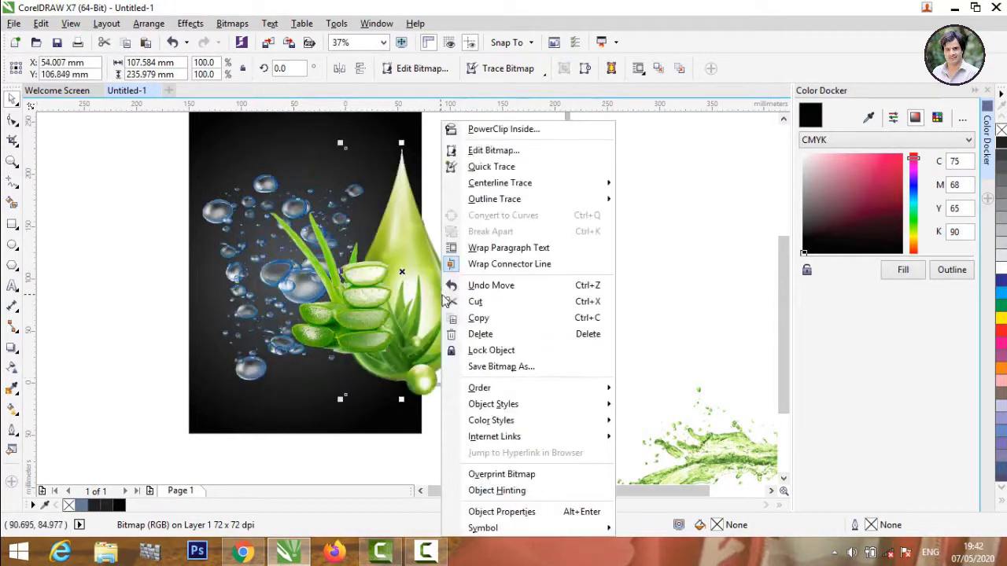
{"action": "mouse_move", "coordinate": [480, 388]}
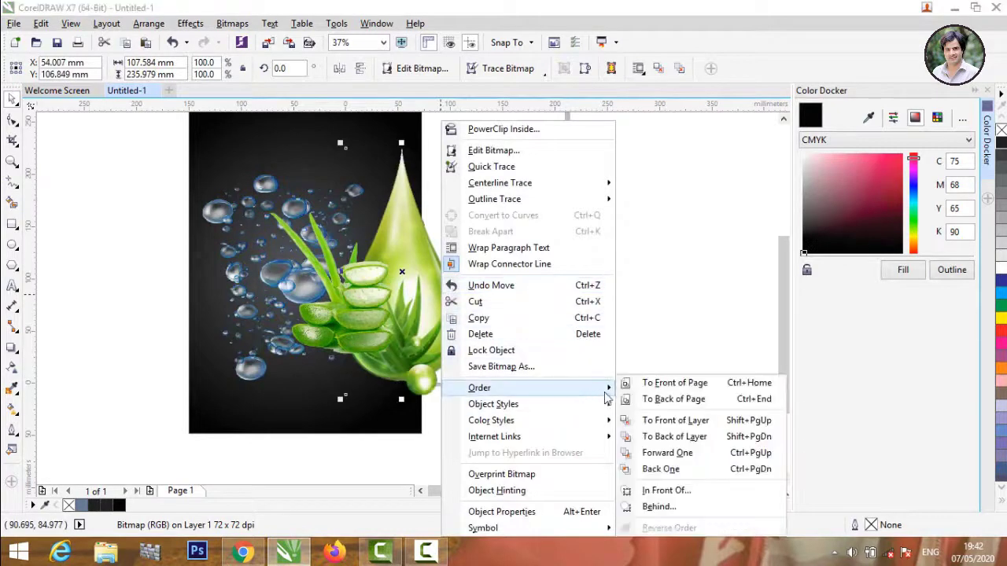
{"action": "left_click", "coordinate": [661, 453]}
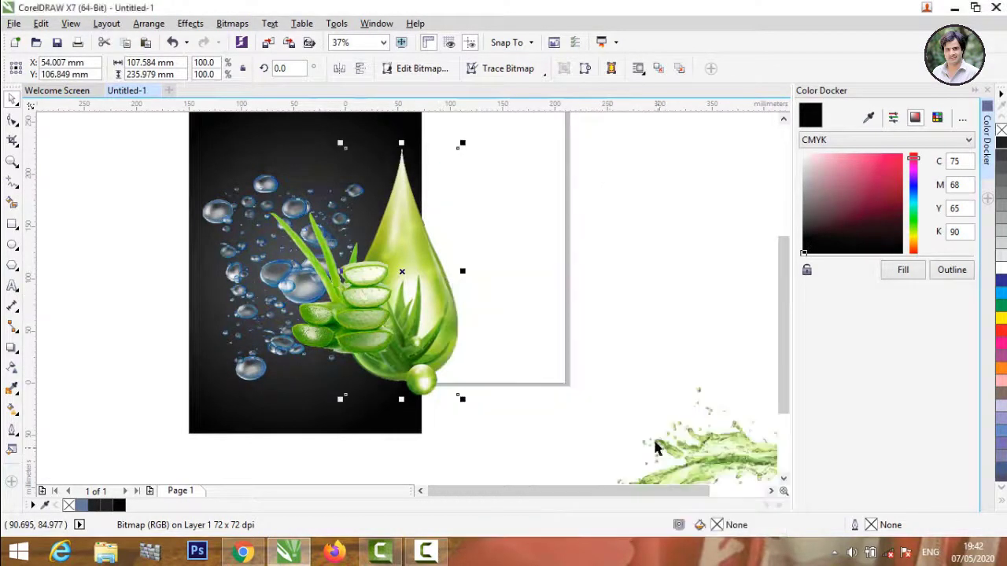
{"action": "left_click", "coordinate": [446, 252]}
{"action": "left_click_drag", "start_coordinate": [415, 239], "coordinate": [277, 299]}
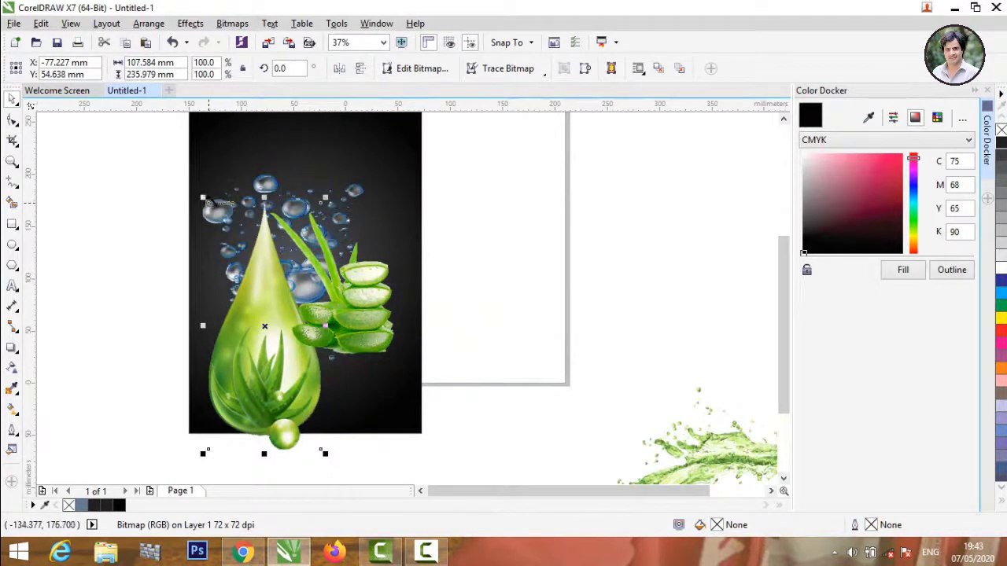
{"action": "mouse_move", "coordinate": [203, 197]}
{"action": "left_mouse_down"}
{"action": "mouse_move", "coordinate": [270, 399]}
{"action": "mouse_move", "coordinate": [197, 288]}
{"action": "left_mouse_up"}
Enlarge the green drop to about 57% and move it right against the aloe leaves.
{"action": "scroll", "coordinate": [270, 400], "scroll_direction": "right", "scroll_amount": 2}
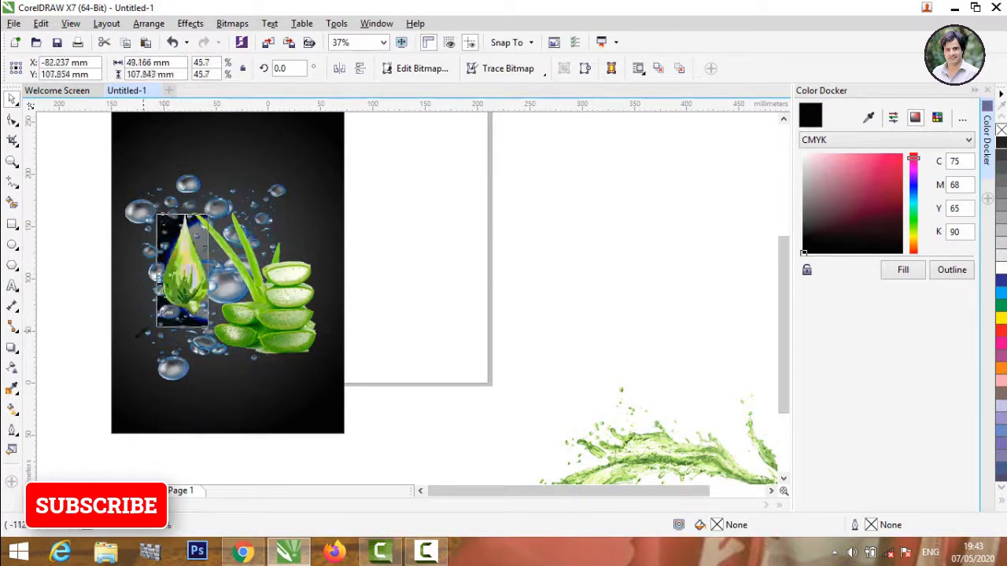
{"action": "left_click_drag", "start_coordinate": [158, 315], "coordinate": [142, 360]}
{"action": "left_click", "coordinate": [77, 302]}
{"action": "scroll", "coordinate": [136, 226], "scroll_direction": "down", "scroll_amount": 2}
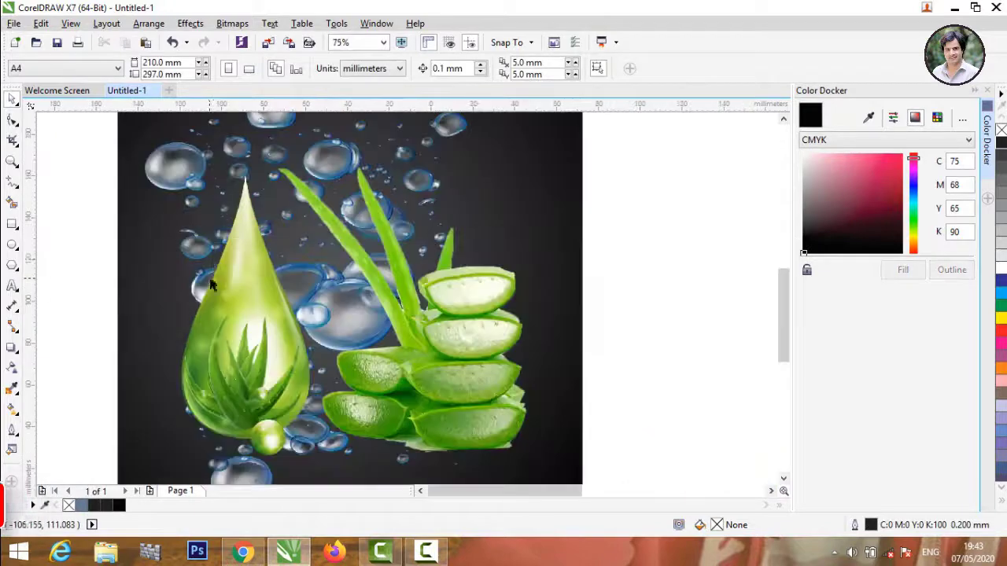
{"action": "scroll", "coordinate": [233, 267], "scroll_direction": "up", "scroll_amount": 4}
{"action": "left_click", "coordinate": [234, 268]}
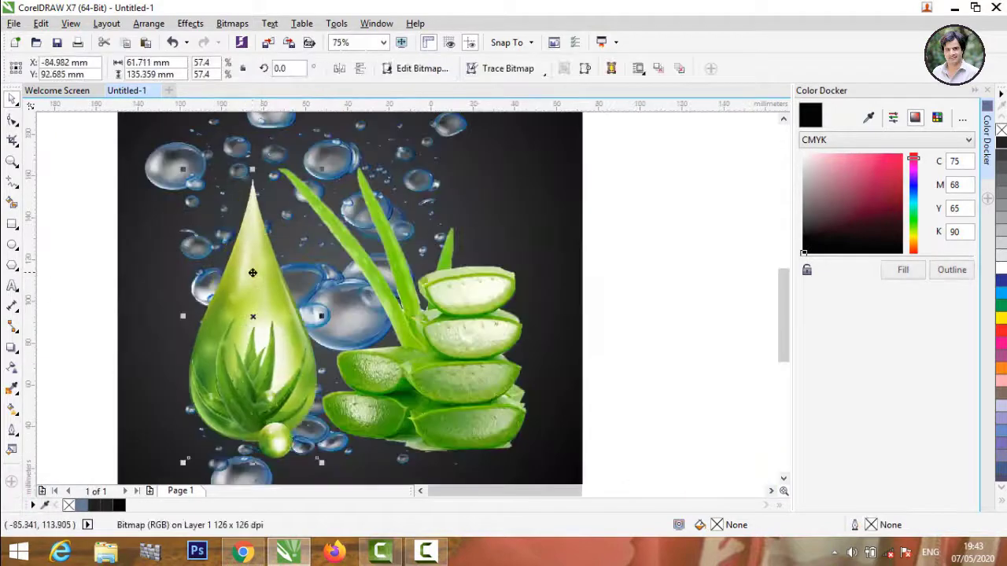
{"action": "left_click_drag", "start_coordinate": [252, 270], "coordinate": [290, 273]}
Enlarge the aloe slices to 62% and fine-tune their position beside the drop.
{"action": "left_click", "coordinate": [291, 273]}
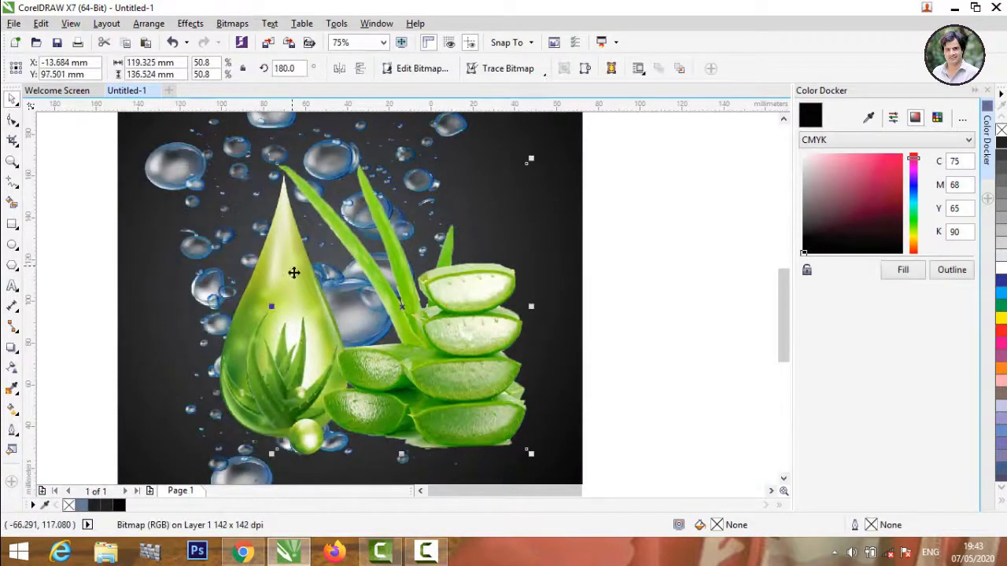
{"action": "scroll", "coordinate": [386, 296], "scroll_direction": "down", "scroll_amount": 1}
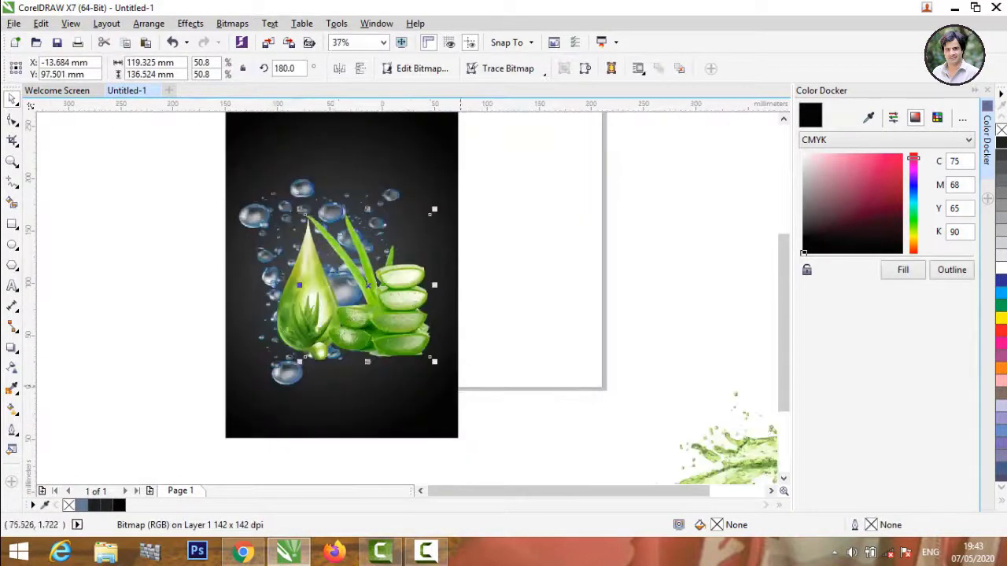
{"action": "left_click_drag", "start_coordinate": [433, 360], "coordinate": [456, 387]}
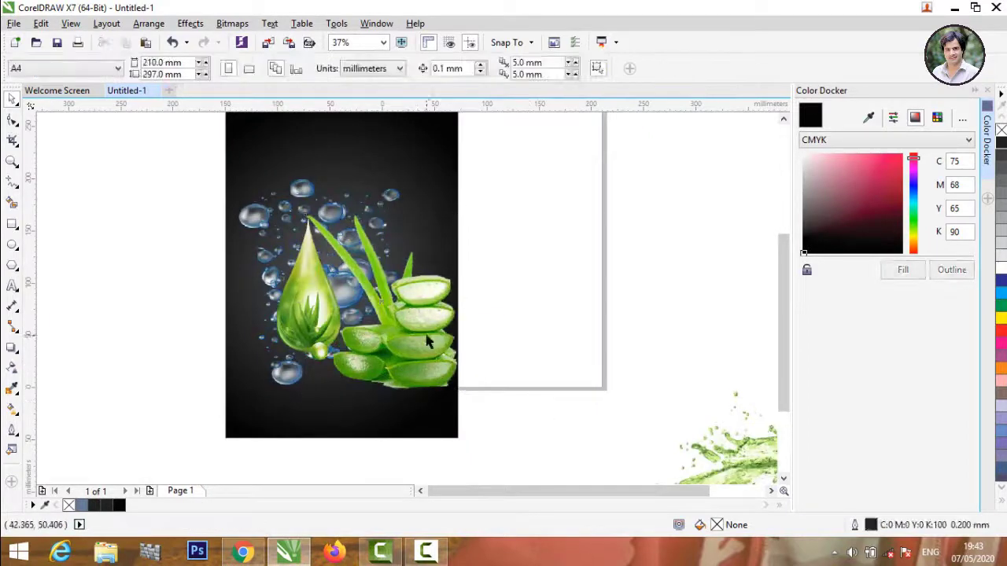
{"action": "left_click_drag", "start_coordinate": [415, 311], "coordinate": [419, 304]}
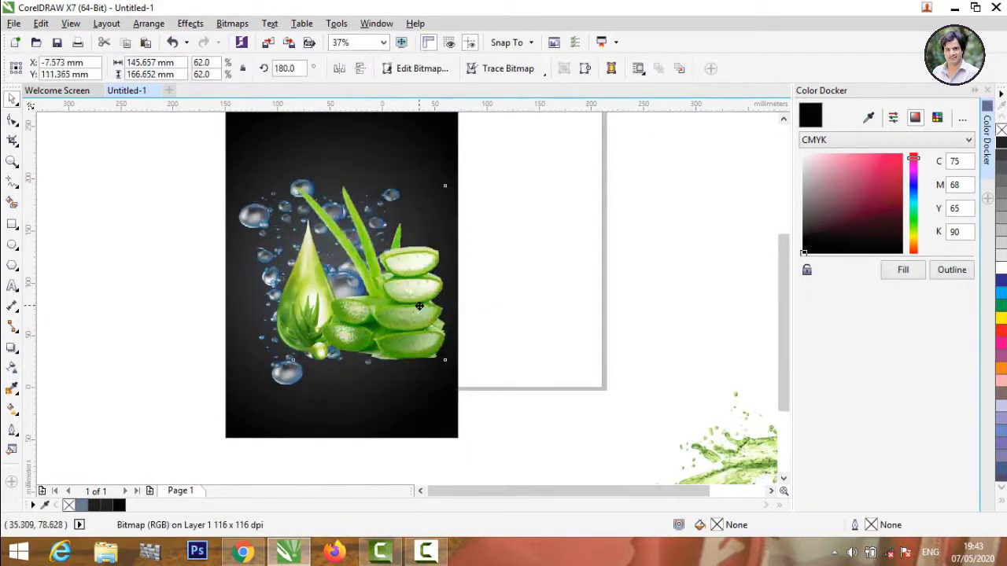
{"action": "left_click", "coordinate": [516, 404]}
{"action": "scroll", "coordinate": [275, 236], "scroll_direction": "up", "scroll_amount": 1}
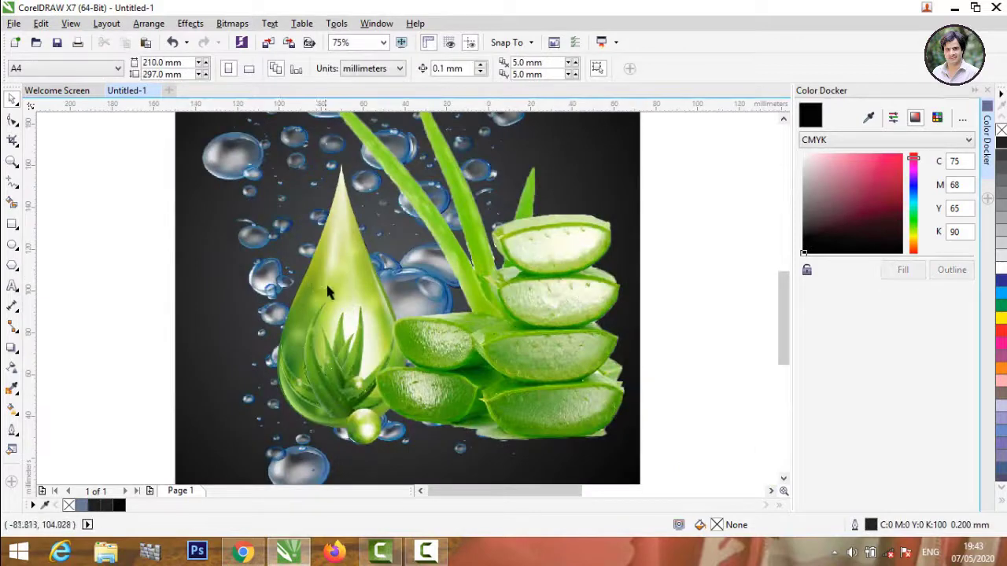
{"action": "mouse_move", "coordinate": [331, 288]}
{"action": "left_mouse_down"}
{"action": "mouse_move", "coordinate": [309, 265]}
{"action": "mouse_move", "coordinate": [310, 297]}
{"action": "left_mouse_up"}
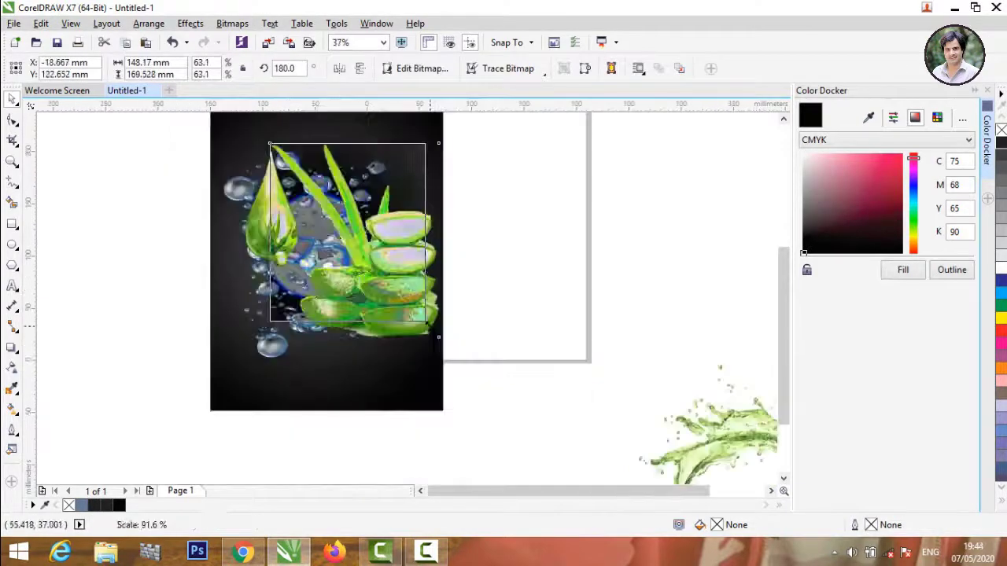
{"action": "scroll", "coordinate": [450, 319], "scroll_direction": "down", "scroll_amount": 1}
{"action": "left_click", "coordinate": [450, 319]}
{"action": "scroll", "coordinate": [299, 199], "scroll_direction": "down", "scroll_amount": 1}
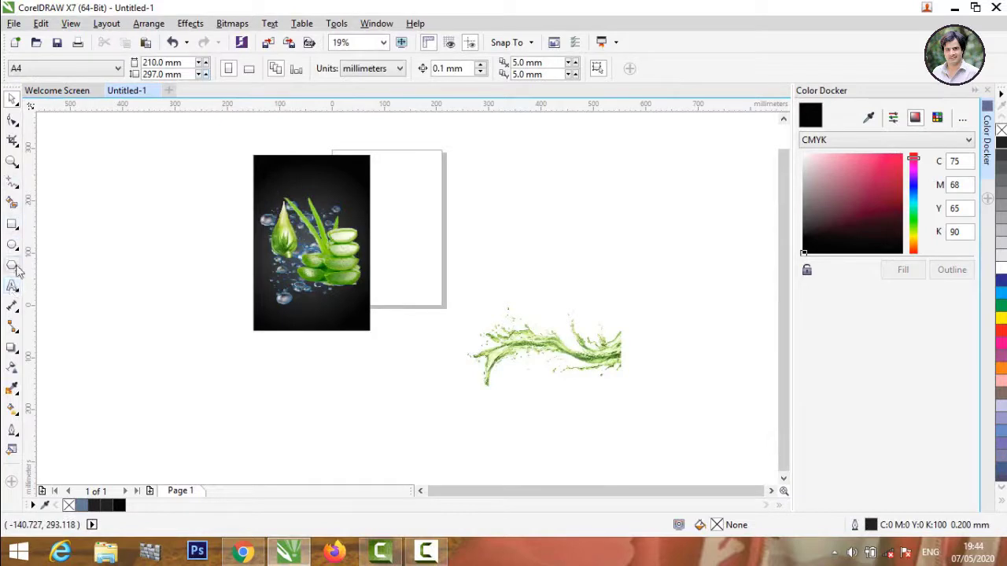
Set the heading text in Arial Rounded MT Bold.
{"action": "key", "text": "F8"}
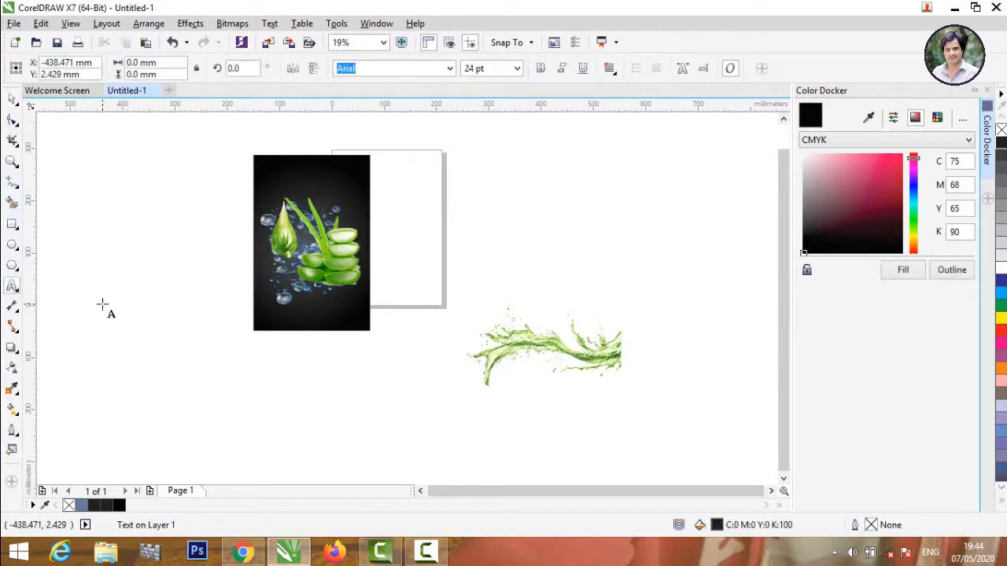
{"action": "left_click", "coordinate": [102, 304]}
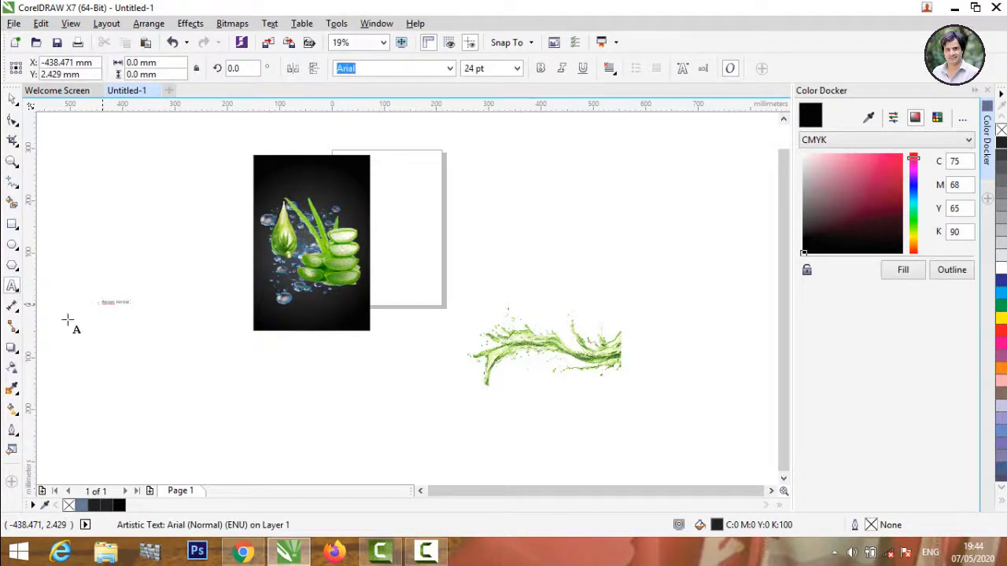
{"action": "mouse_move", "coordinate": [100, 302]}
{"action": "left_mouse_down"}
{"action": "mouse_move", "coordinate": [132, 319]}
{"action": "mouse_move", "coordinate": [198, 318]}
{"action": "mouse_move", "coordinate": [91, 304]}
{"action": "left_mouse_up"}
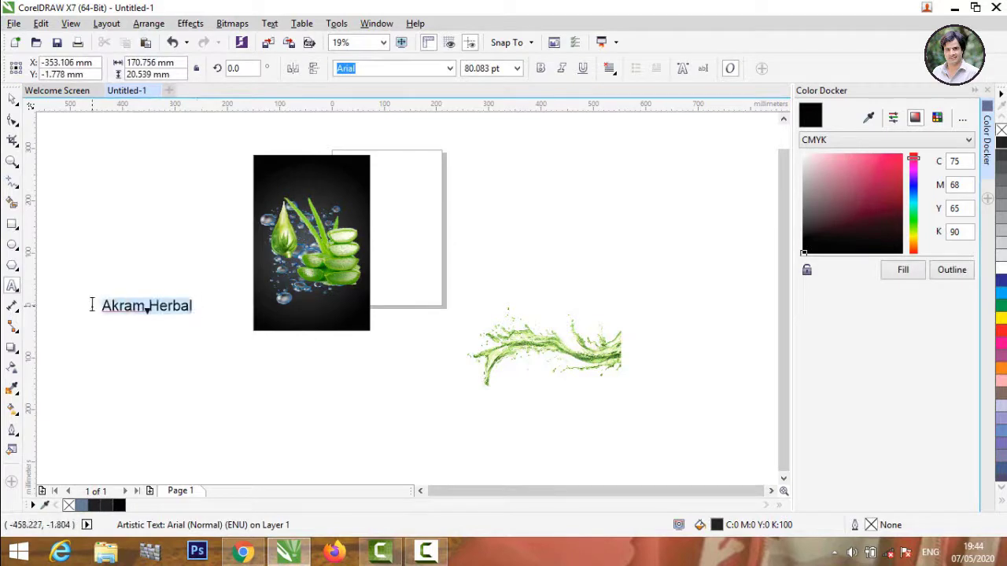
{"action": "left_click", "coordinate": [450, 68]}
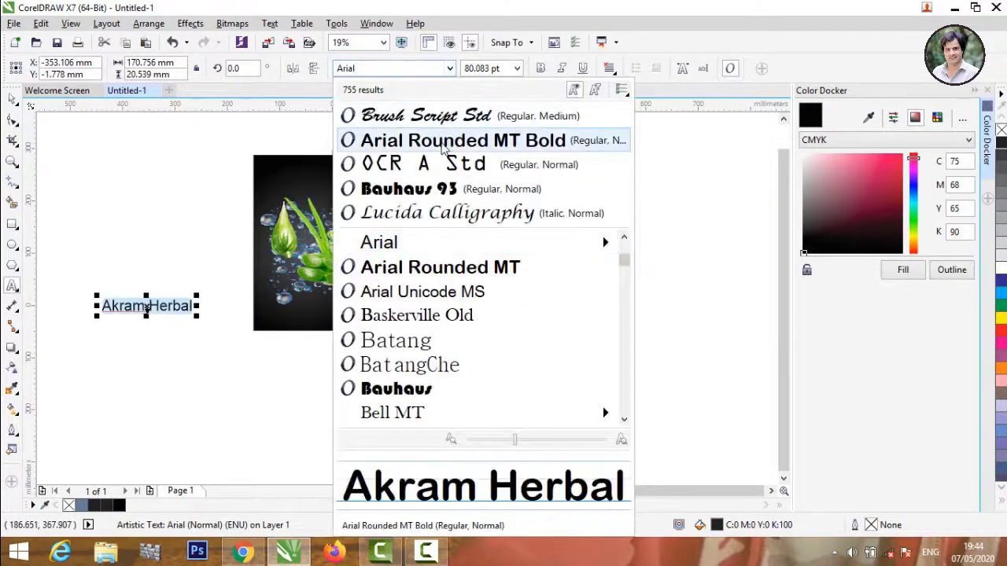
{"action": "left_click", "coordinate": [446, 142]}
{"action": "left_click", "coordinate": [12, 100]}
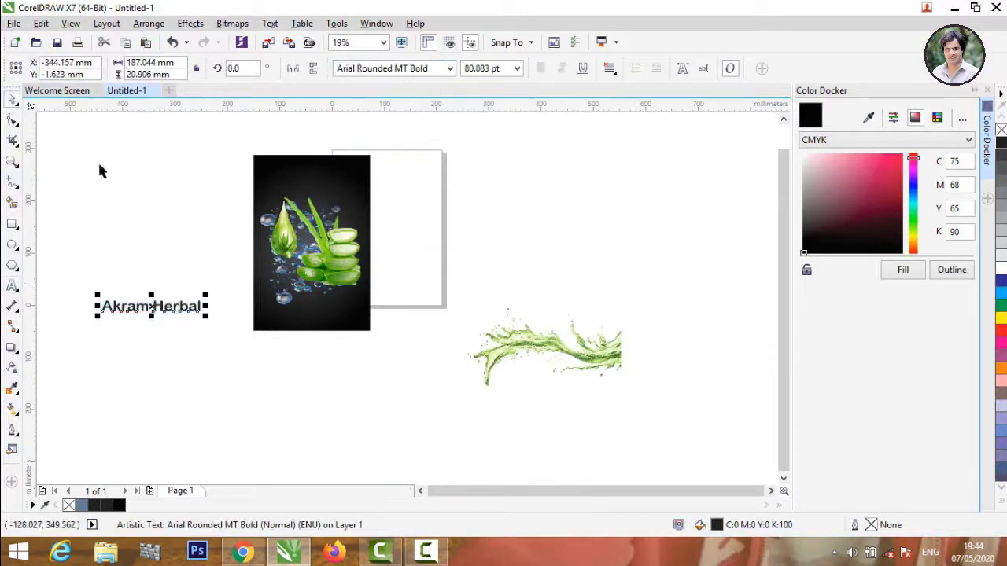
Fill Akram Herbal with a brightened aloe green (#94D900) and move it atop the image.
{"action": "double_click", "coordinate": [194, 306]}
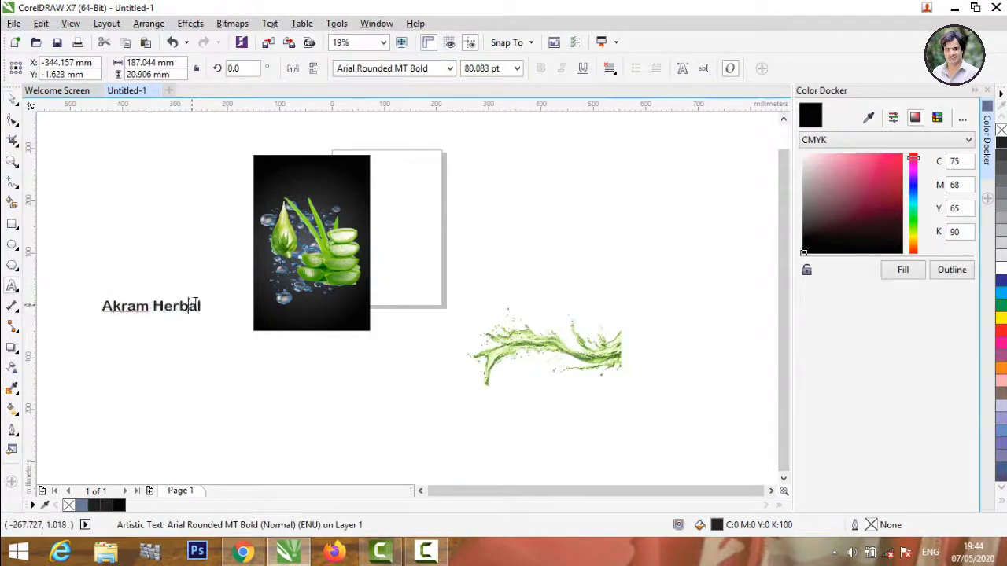
{"action": "left_click_drag", "start_coordinate": [199, 306], "coordinate": [70, 299]}
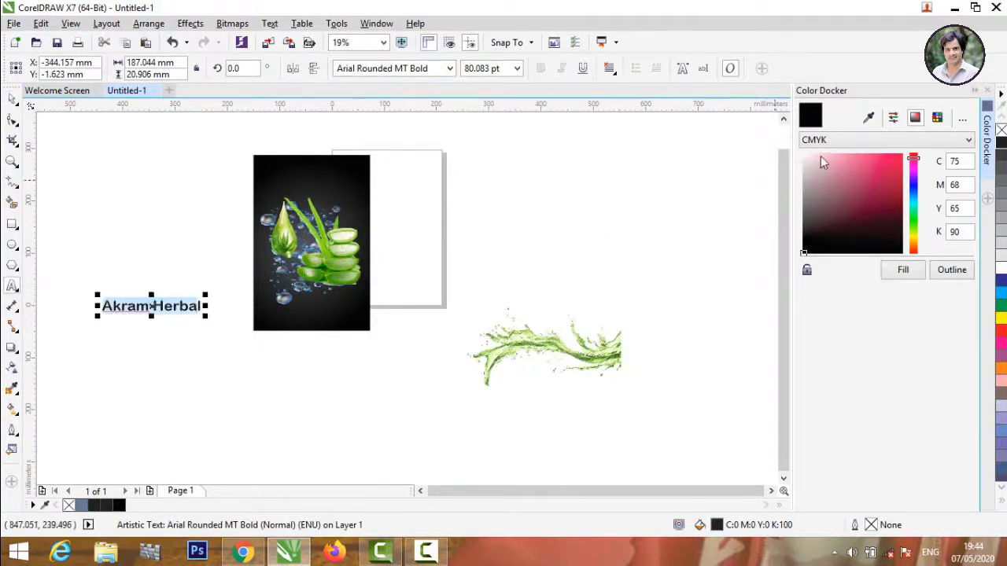
{"action": "left_click_drag", "start_coordinate": [203, 306], "coordinate": [77, 304]}
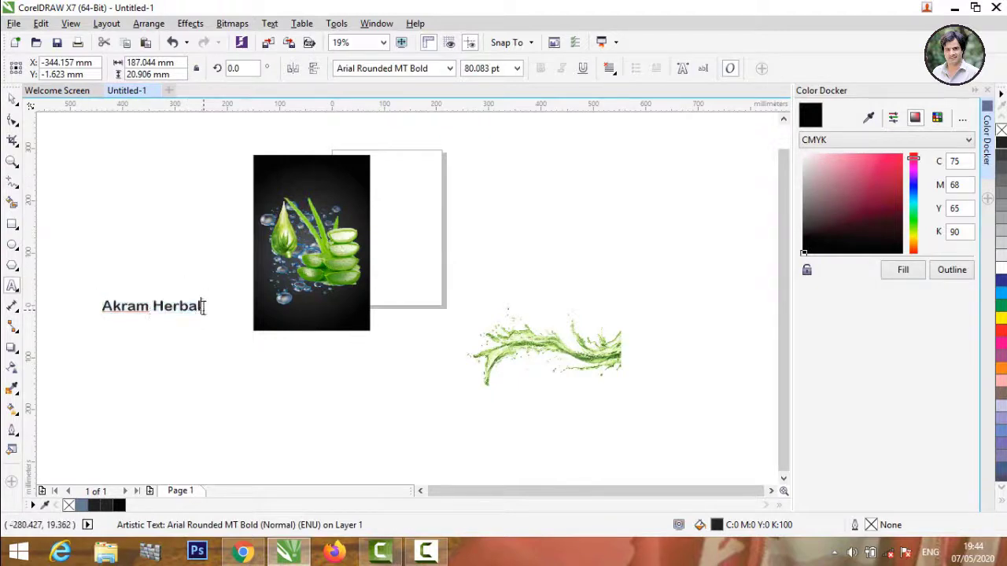
{"action": "left_click", "coordinate": [869, 118]}
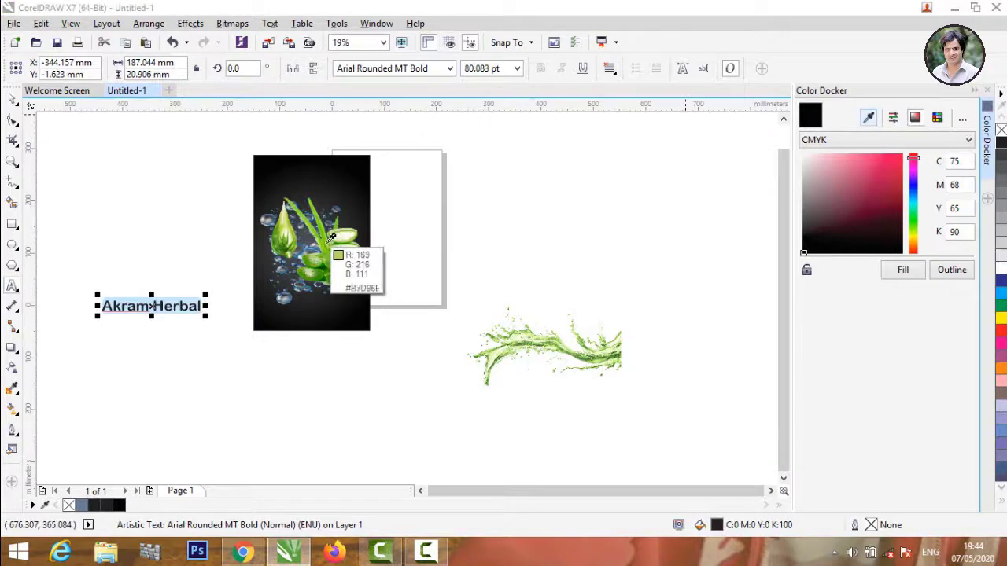
{"action": "left_click", "coordinate": [330, 237]}
{"action": "left_click_drag", "start_coordinate": [848, 168], "coordinate": [908, 178]}
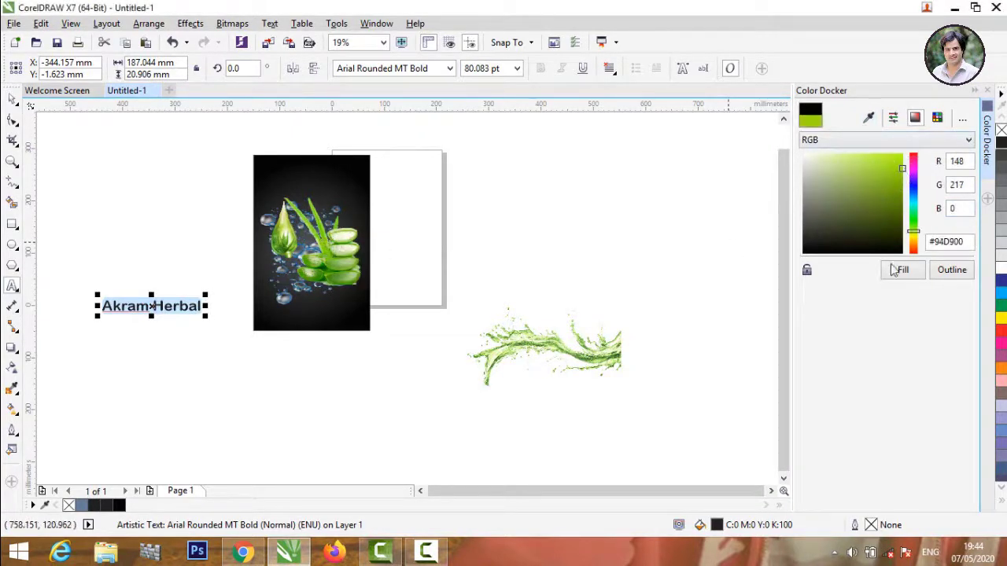
{"action": "left_click", "coordinate": [897, 270]}
{"action": "left_click", "coordinate": [12, 101]}
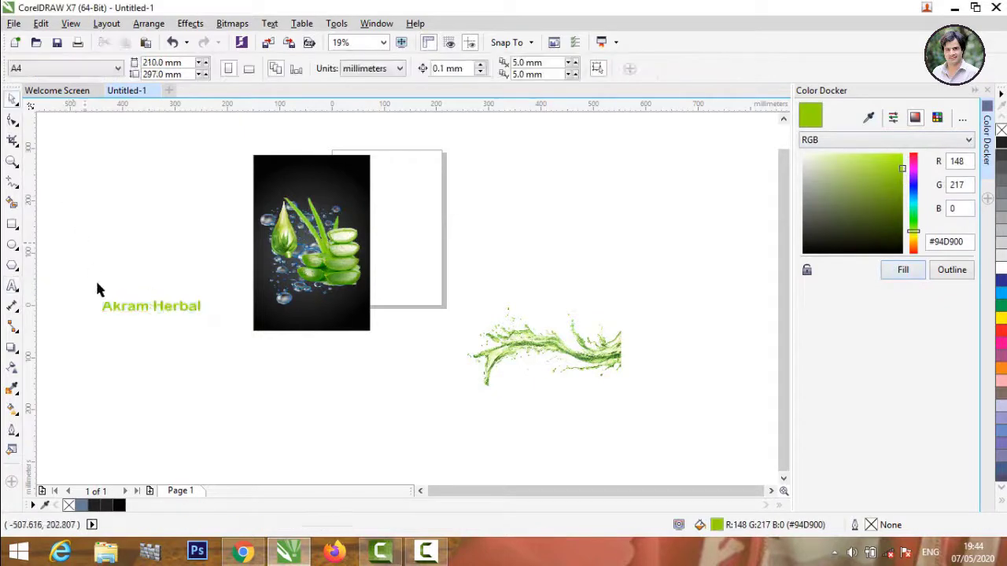
{"action": "mouse_move", "coordinate": [136, 299]}
{"action": "left_mouse_down"}
{"action": "mouse_move", "coordinate": [291, 169]}
{"action": "mouse_move", "coordinate": [304, 191]}
{"action": "left_mouse_up"}
Shrink the Akram Herbal heading slightly to fit the image.
{"action": "scroll", "coordinate": [291, 177], "scroll_direction": "up", "scroll_amount": 4}
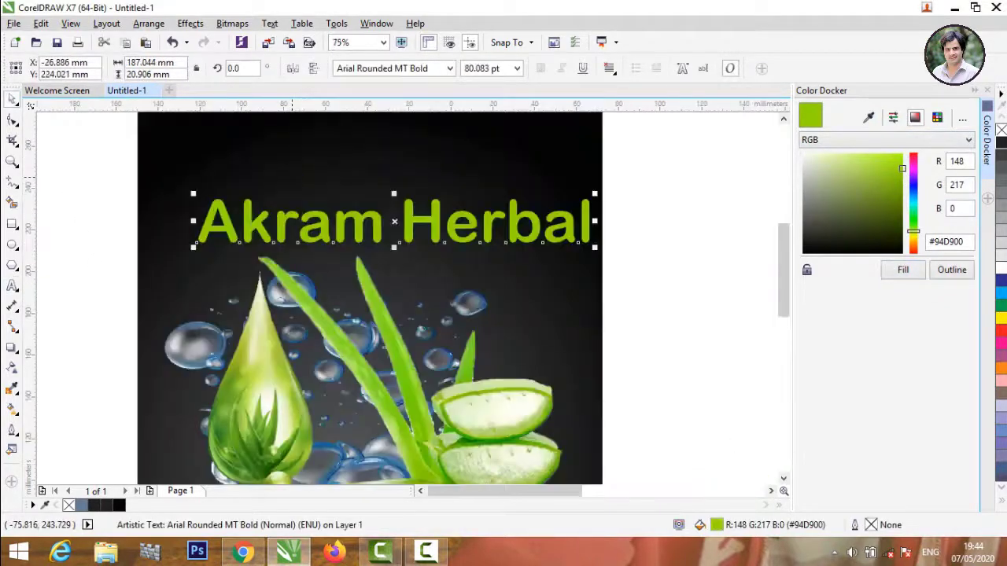
{"action": "left_click_drag", "start_coordinate": [595, 236], "coordinate": [522, 228]}
{"action": "left_click_drag", "start_coordinate": [374, 223], "coordinate": [377, 218]}
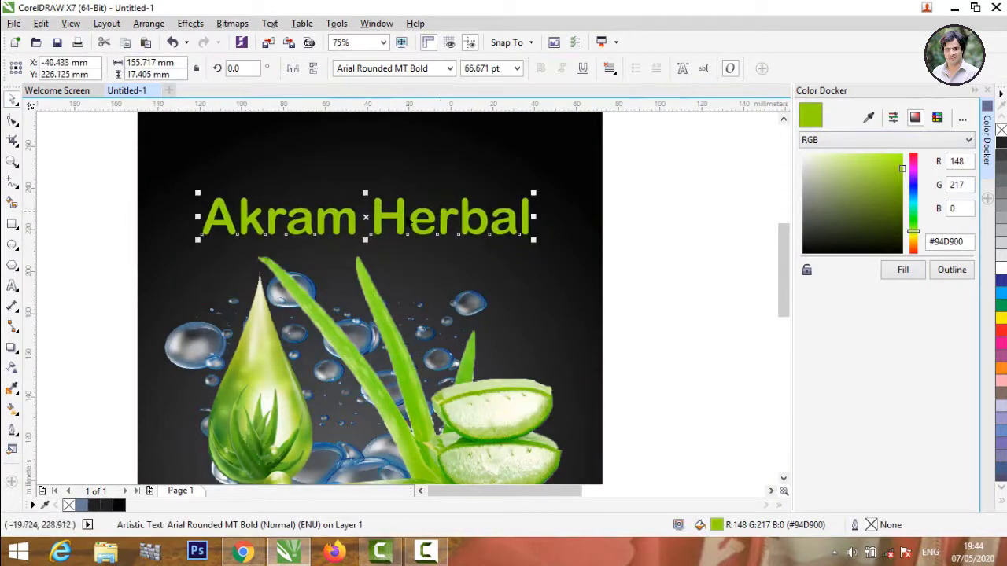
{"action": "left_click", "coordinate": [705, 213]}
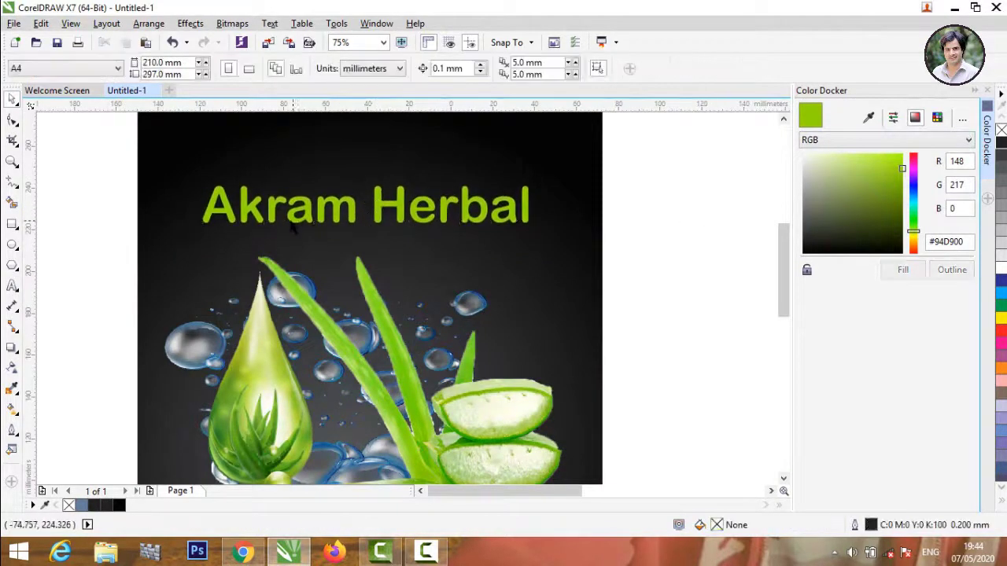
{"action": "scroll", "coordinate": [355, 157], "scroll_direction": "down", "scroll_amount": 4}
{"action": "scroll", "coordinate": [267, 342], "scroll_direction": "up", "scroll_amount": 2}
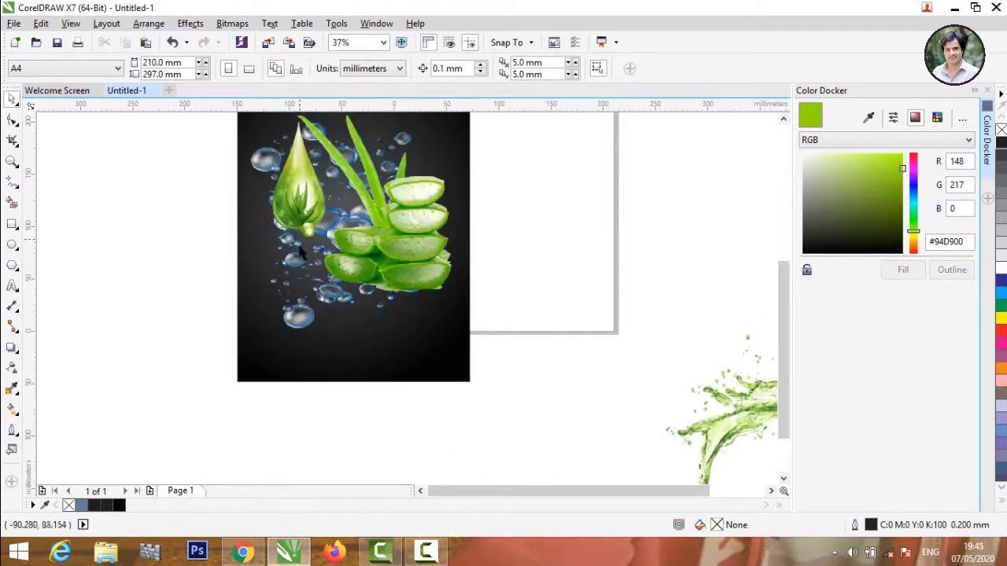
{"action": "scroll", "coordinate": [300, 248], "scroll_direction": "down", "scroll_amount": 2}
{"action": "scroll", "coordinate": [311, 161], "scroll_direction": "up", "scroll_amount": 2}
Add a second line, 'Fash Wash', after Akram Herbal.
{"action": "double_click", "coordinate": [315, 168]}
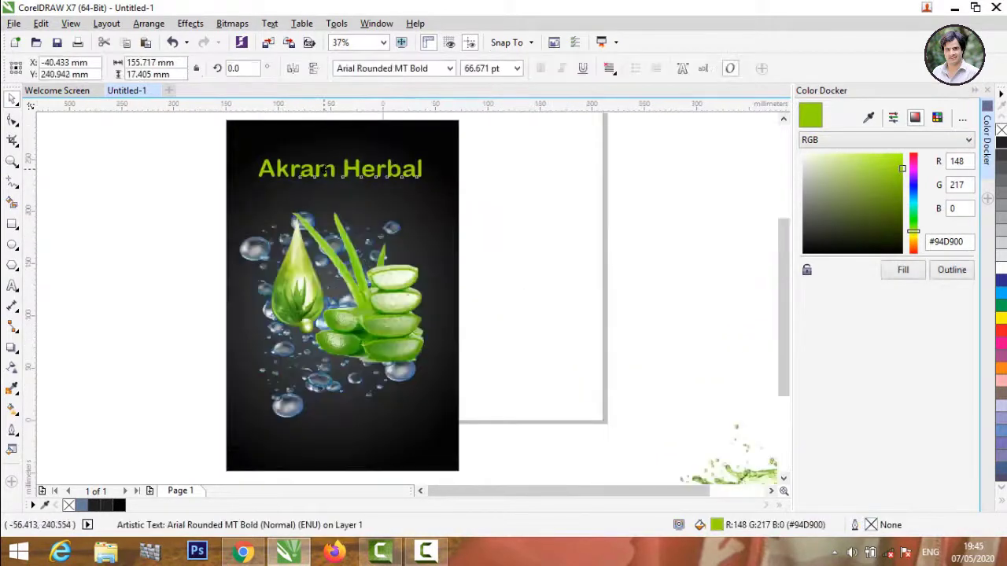
{"action": "left_click", "coordinate": [315, 167]}
{"action": "left_click", "coordinate": [423, 167]}
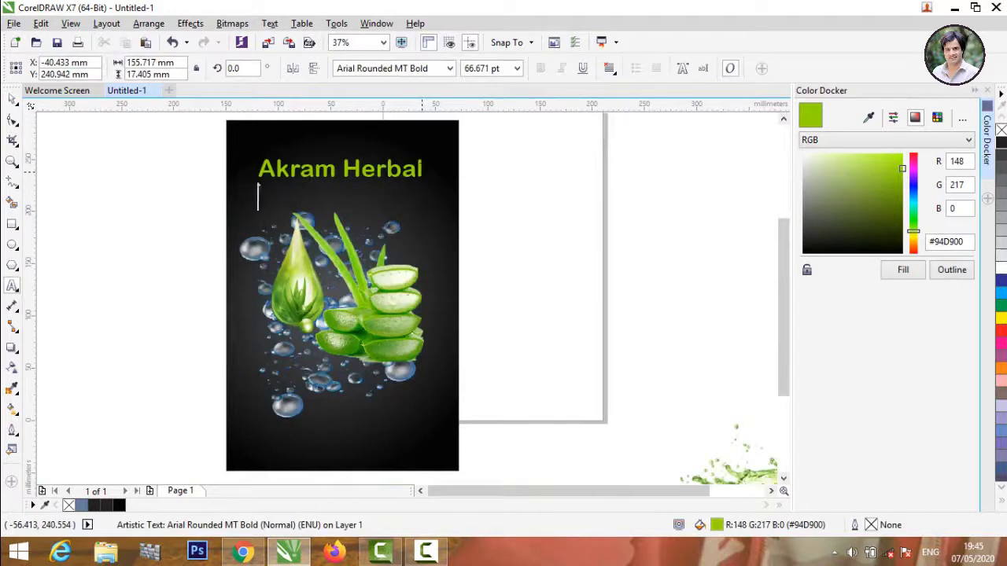
{"action": "type", "text": "Fash "}
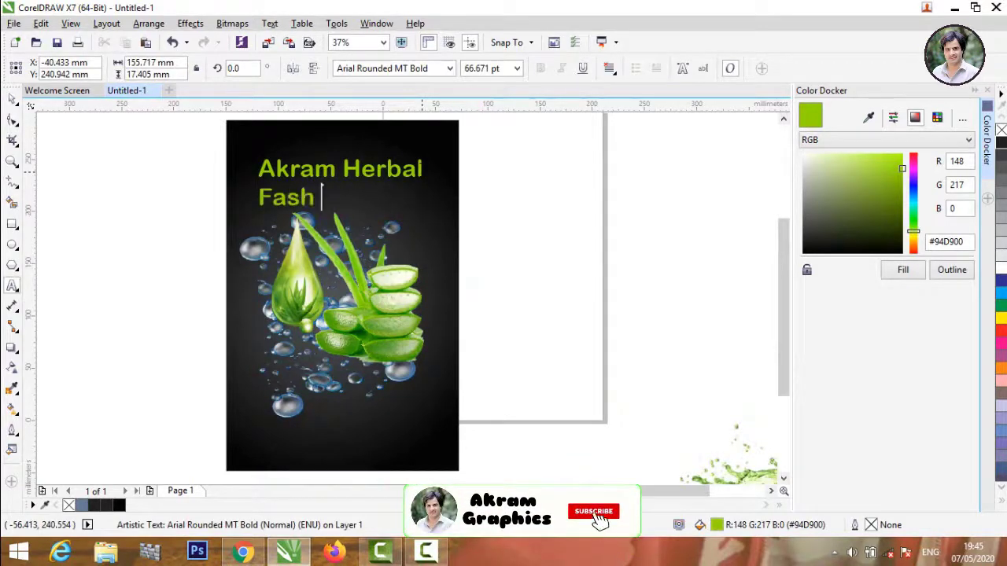
{"action": "type", "text": "Wash"}
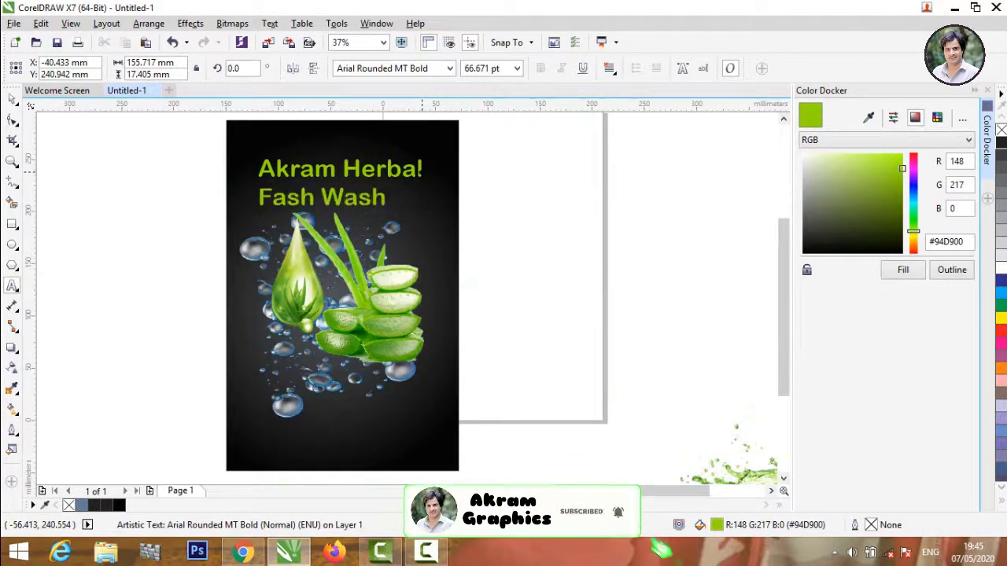
Set the Fash Wash line in Brush Script Std.
{"action": "key", "text": "shift+Left"}
{"action": "key", "text": "shift+Left"}
{"action": "key", "text": "shift+Left"}
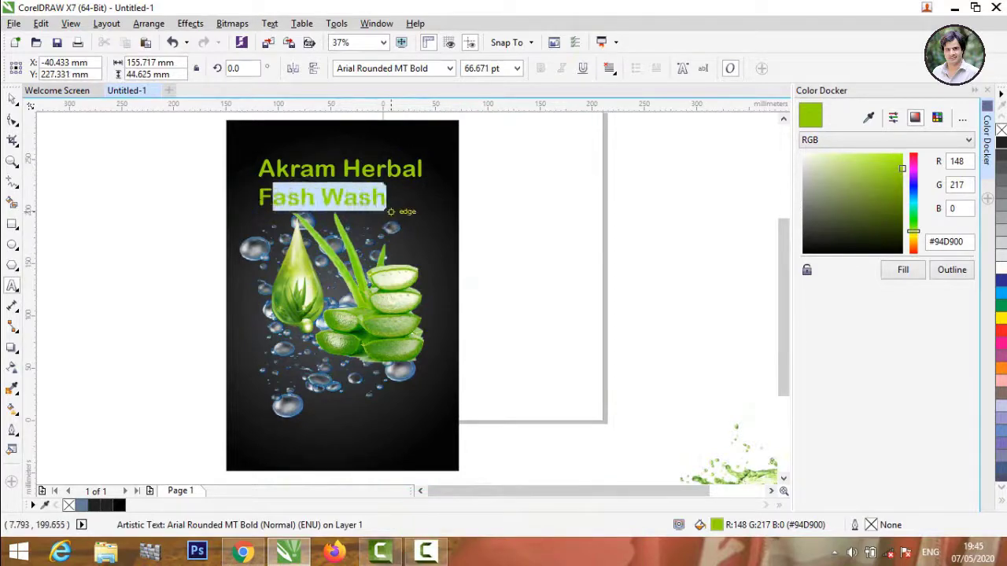
{"action": "key", "text": "shift+Left"}
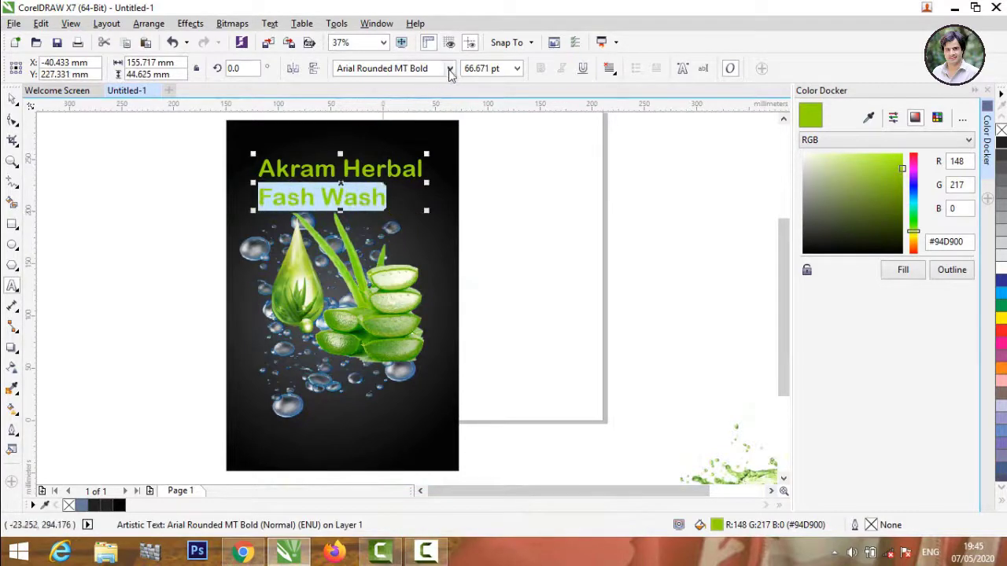
{"action": "left_click", "coordinate": [450, 70]}
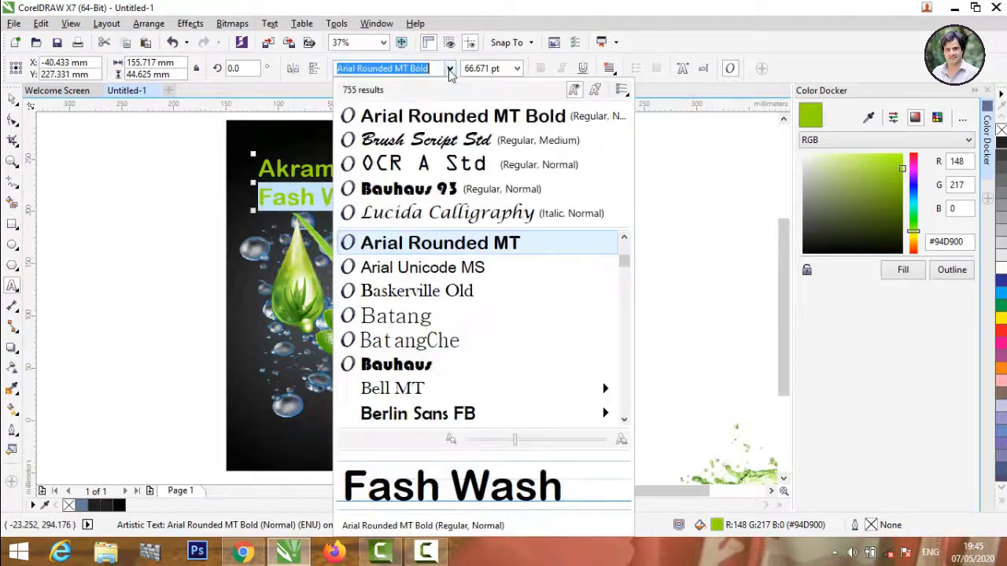
{"action": "left_click", "coordinate": [453, 141]}
{"action": "key", "text": "Left"}
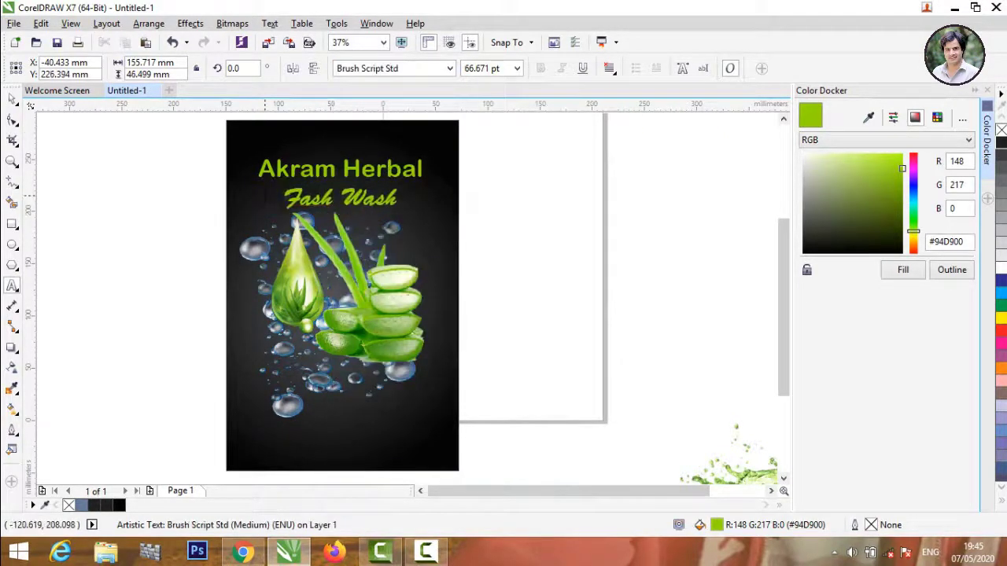
{"action": "left_click", "coordinate": [11, 100]}
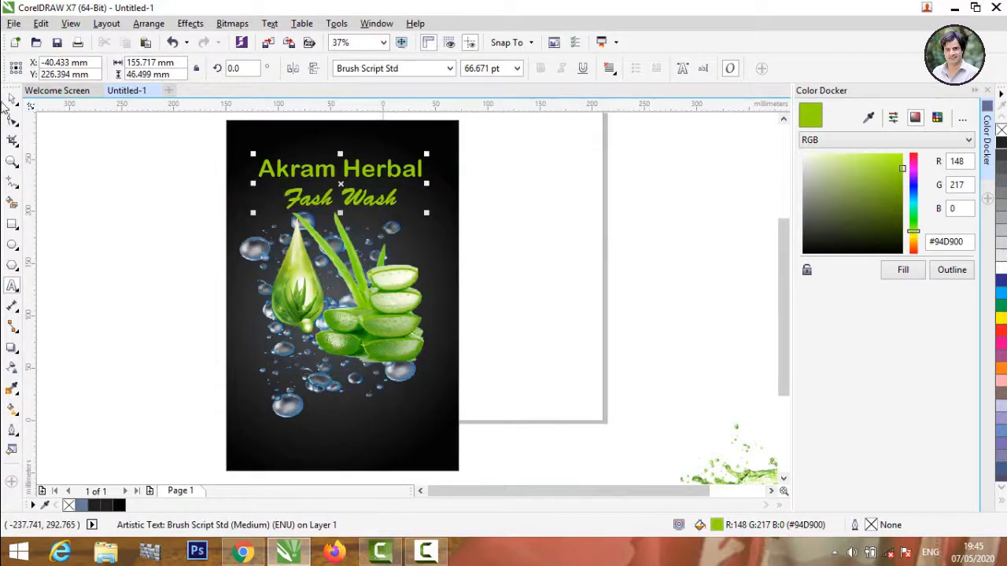
{"action": "left_click", "coordinate": [85, 150]}
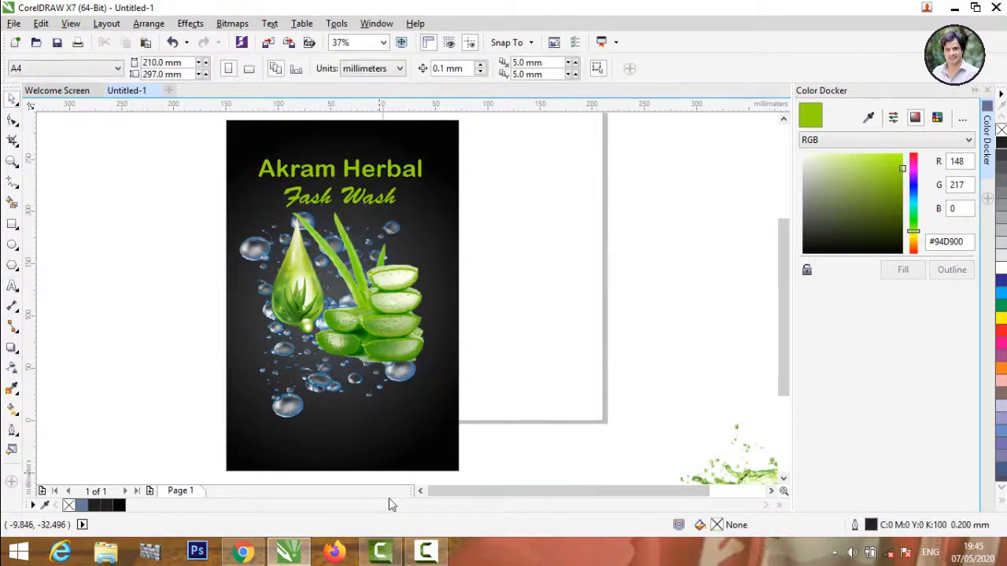
Create the Natural Refreshment text below the label and fill it green.
{"action": "scroll", "coordinate": [350, 242], "scroll_direction": "down", "scroll_amount": 2}
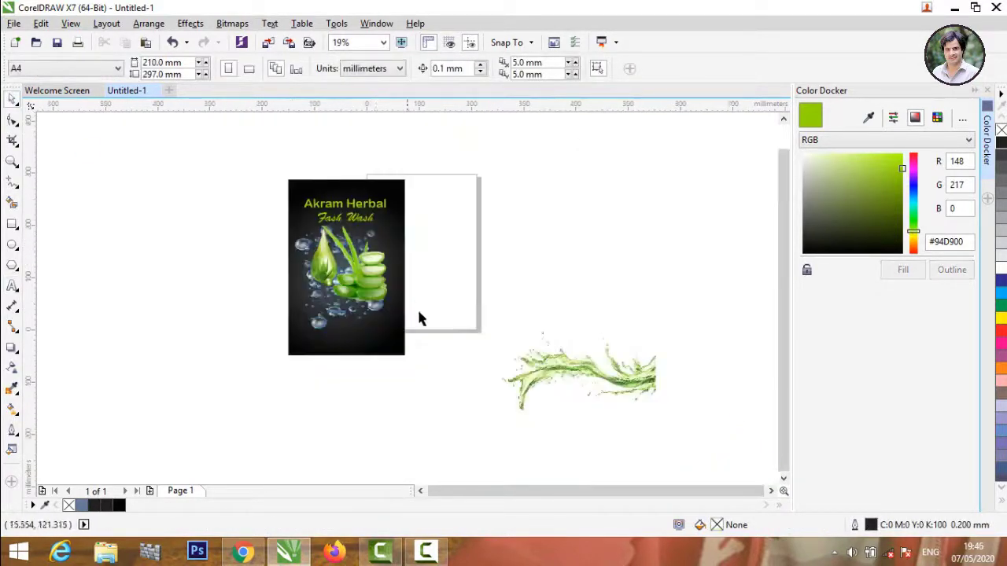
{"action": "scroll", "coordinate": [351, 360], "scroll_direction": "up", "scroll_amount": 2}
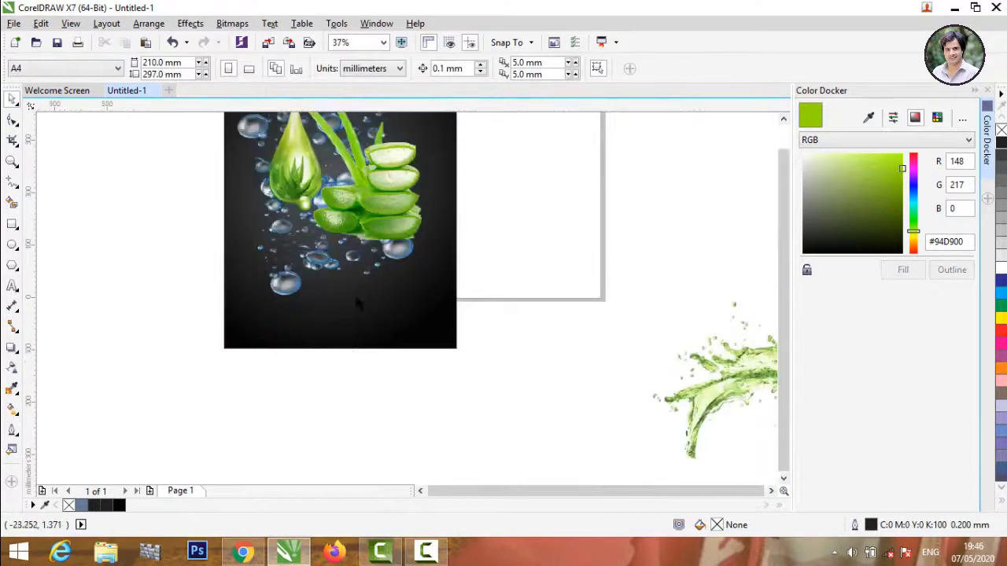
{"action": "scroll", "coordinate": [358, 305], "scroll_direction": "down", "scroll_amount": 2}
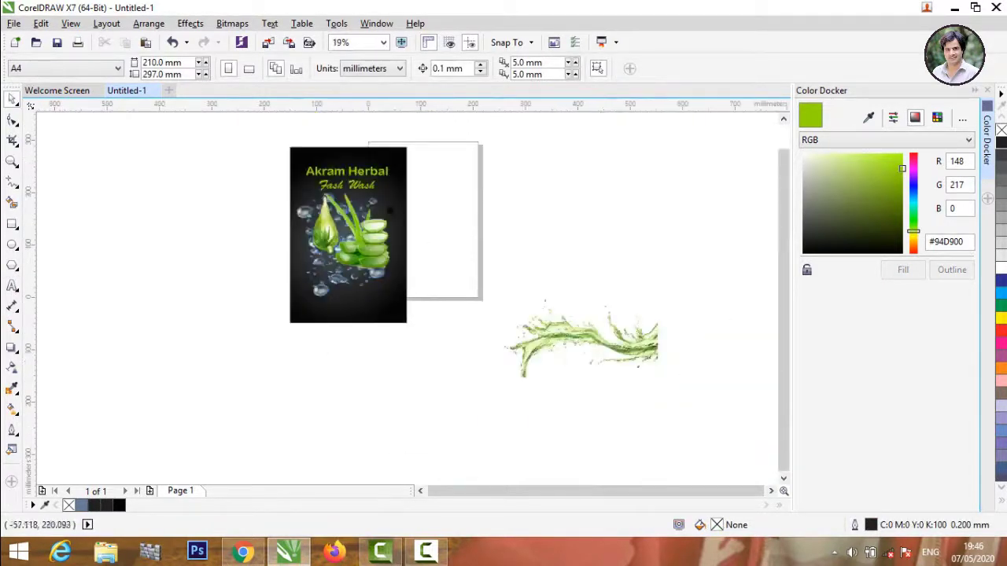
{"action": "scroll", "coordinate": [408, 216], "scroll_direction": "up", "scroll_amount": 2}
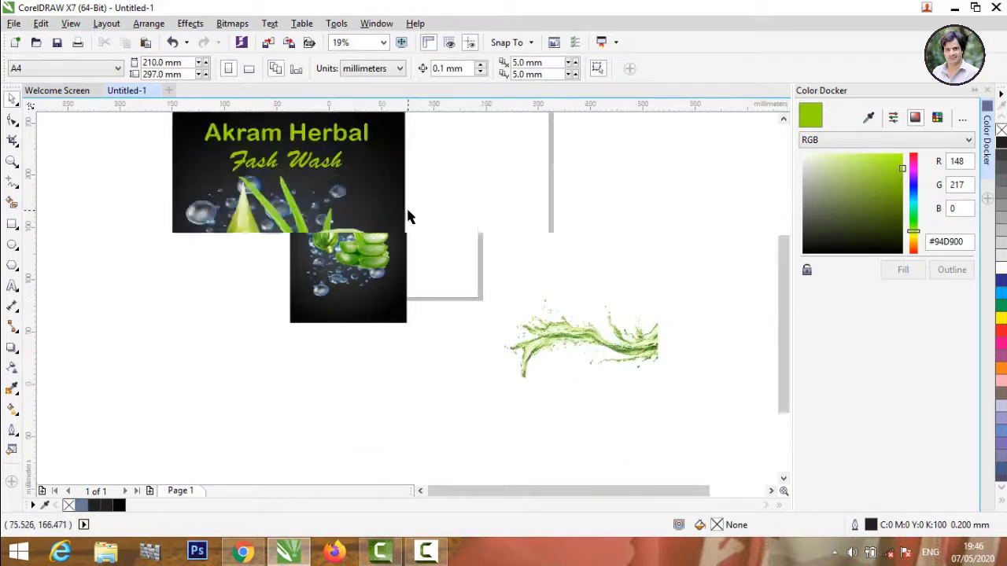
{"action": "scroll", "coordinate": [408, 216], "scroll_direction": "down", "scroll_amount": 2}
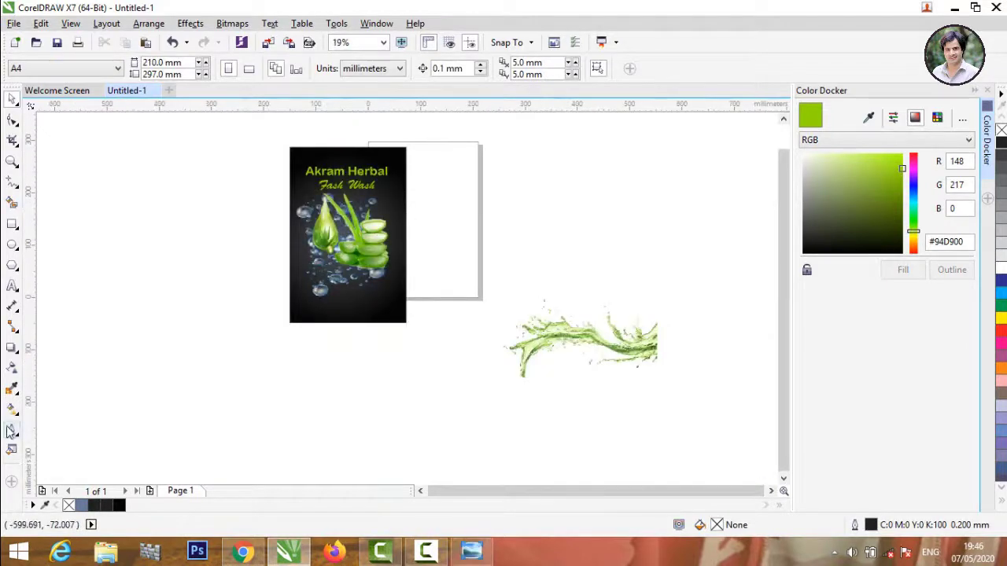
{"action": "left_click", "coordinate": [12, 288]}
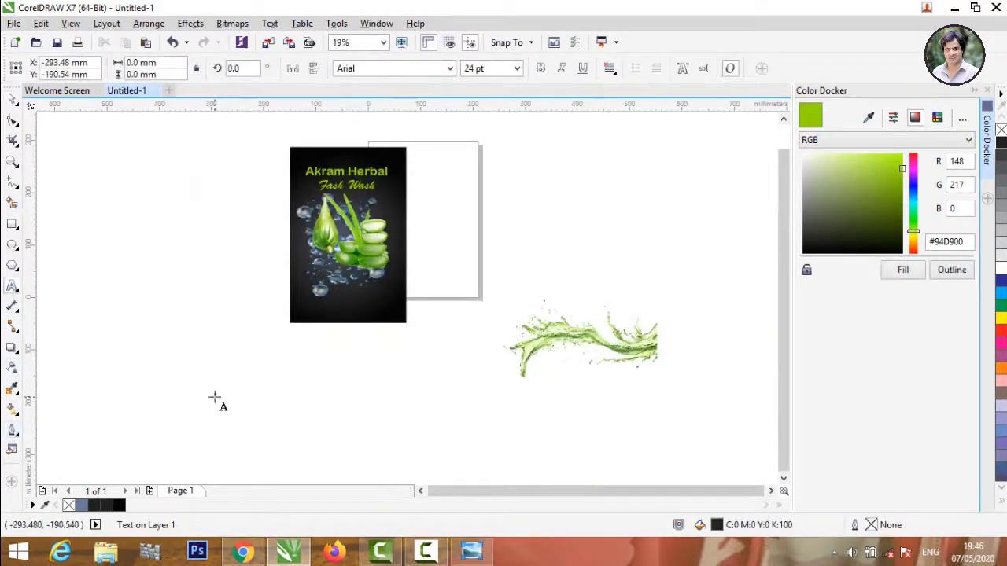
{"action": "left_click", "coordinate": [214, 398]}
{"action": "type", "text": "Natural Refreshment"}
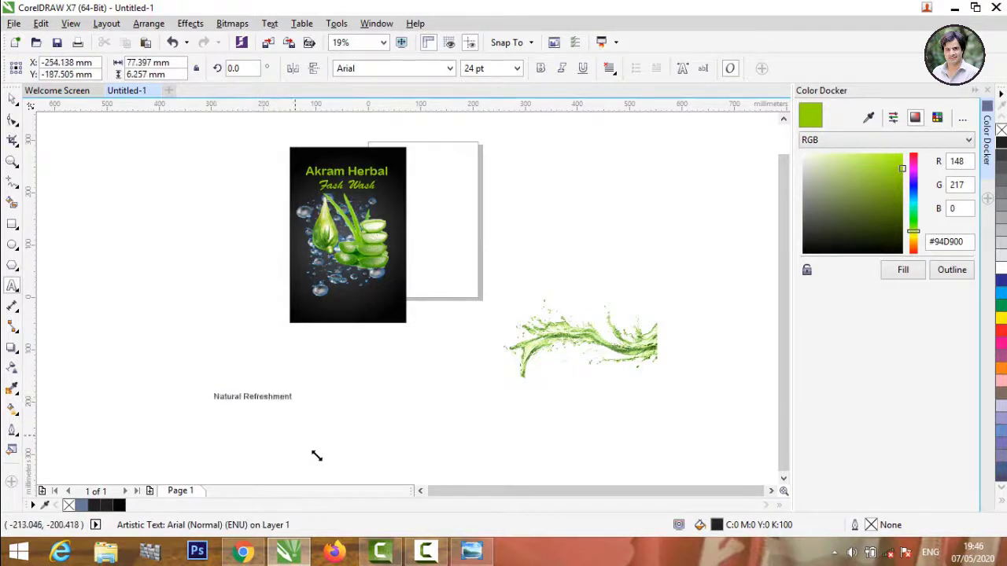
{"action": "mouse_move", "coordinate": [259, 401]}
{"action": "left_mouse_down"}
{"action": "mouse_move", "coordinate": [340, 407]}
{"action": "mouse_move", "coordinate": [213, 398]}
{"action": "left_mouse_up"}
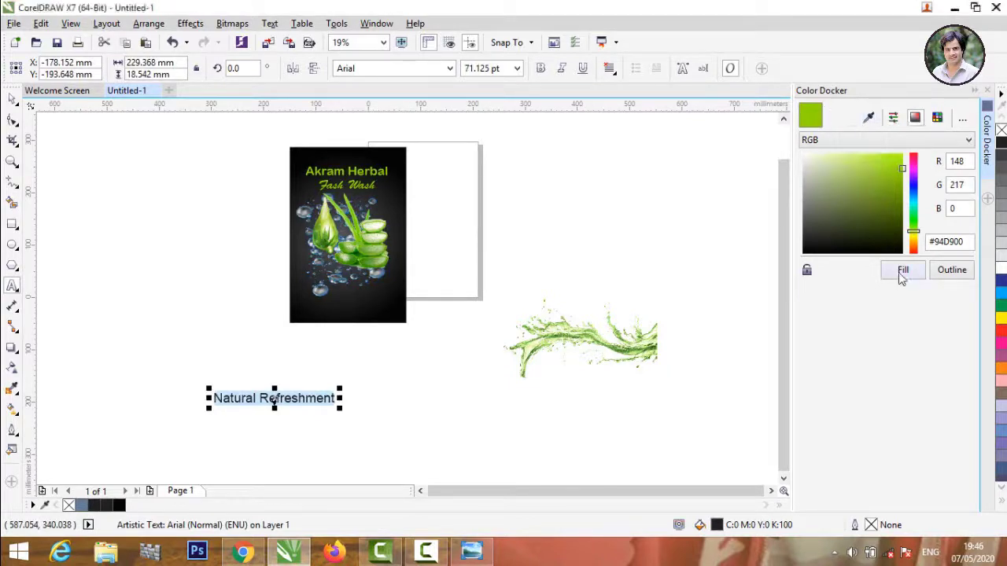
{"action": "left_click", "coordinate": [903, 279]}
{"action": "key", "text": "Escape"}
{"action": "left_click", "coordinate": [11, 99]}
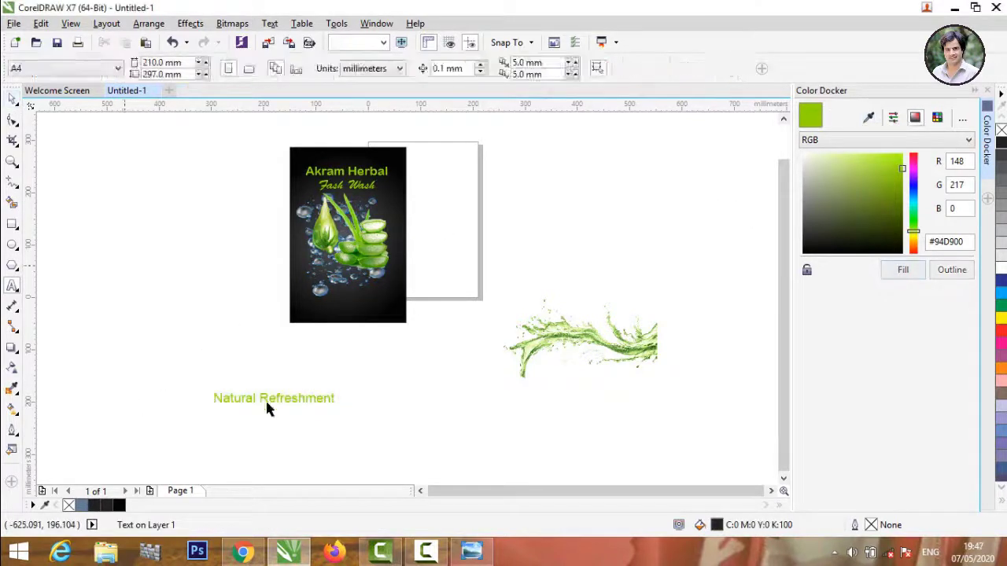
Move Natural Refreshment onto the label's bottom and shrink it to about a third.
{"action": "left_click", "coordinate": [268, 407]}
{"action": "double_click", "coordinate": [299, 399]}
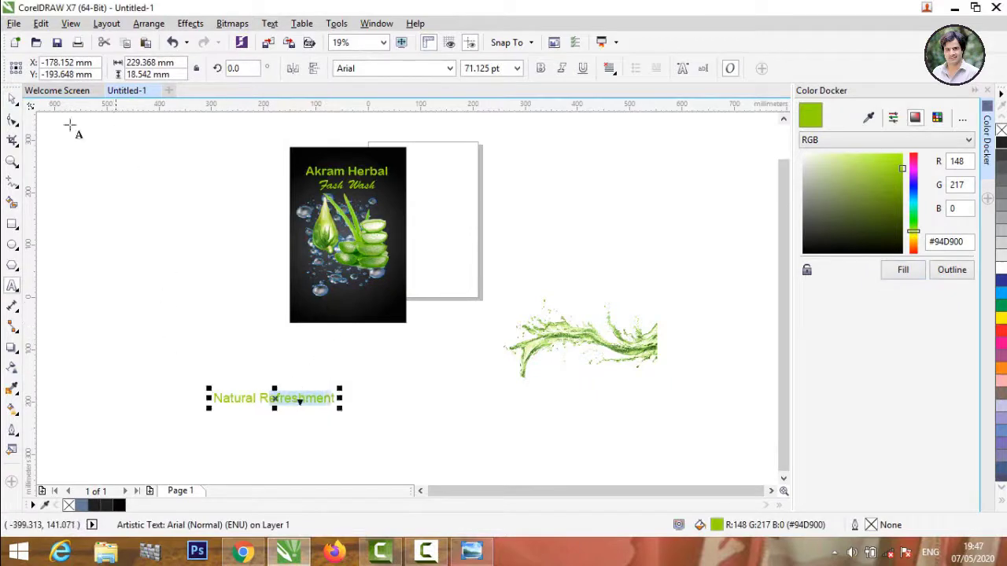
{"action": "left_click", "coordinate": [12, 99]}
{"action": "key", "text": "Escape"}
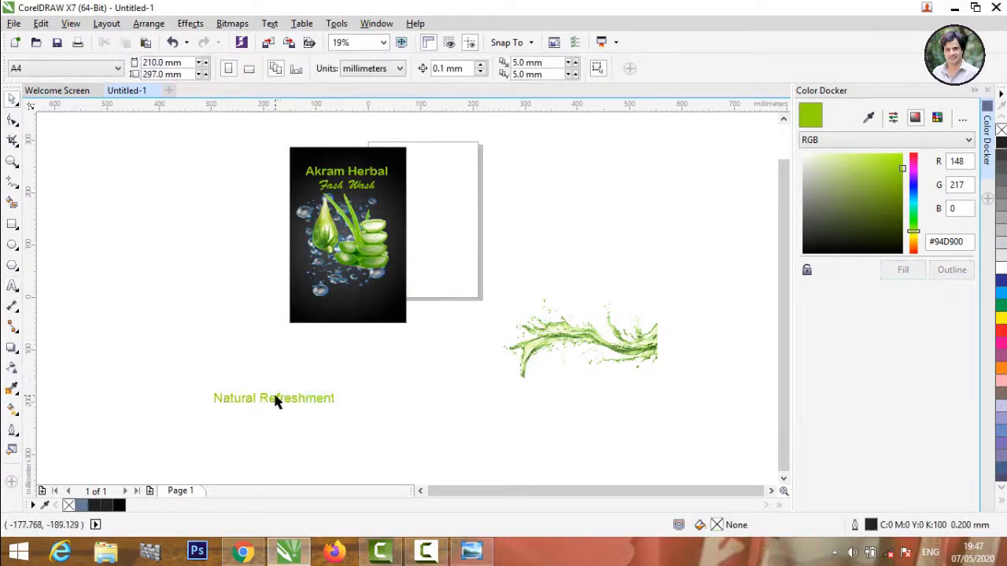
{"action": "left_click_drag", "start_coordinate": [275, 401], "coordinate": [350, 302]}
{"action": "scroll", "coordinate": [346, 305], "scroll_direction": "up", "scroll_amount": 4}
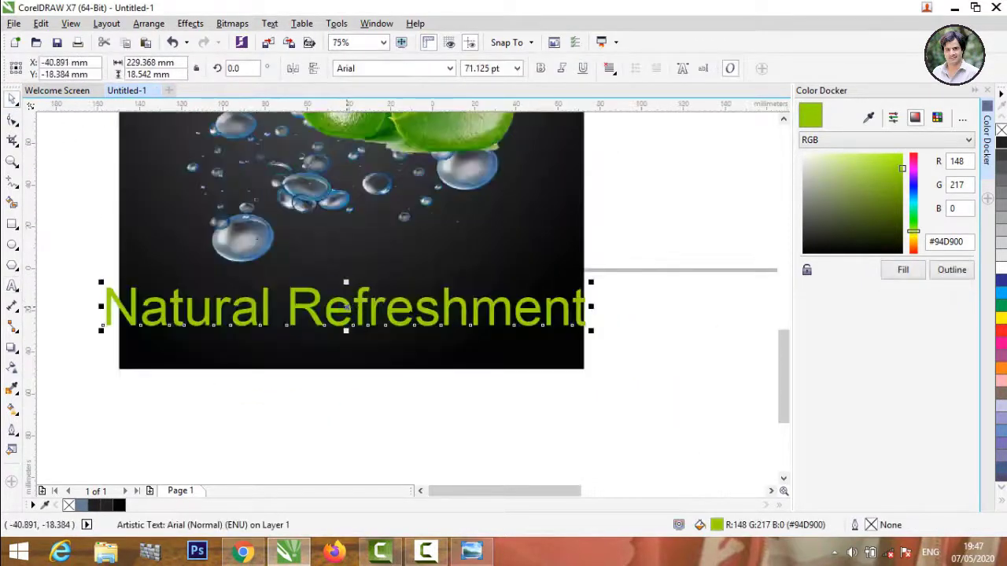
{"action": "left_click_drag", "start_coordinate": [591, 331], "coordinate": [477, 308]}
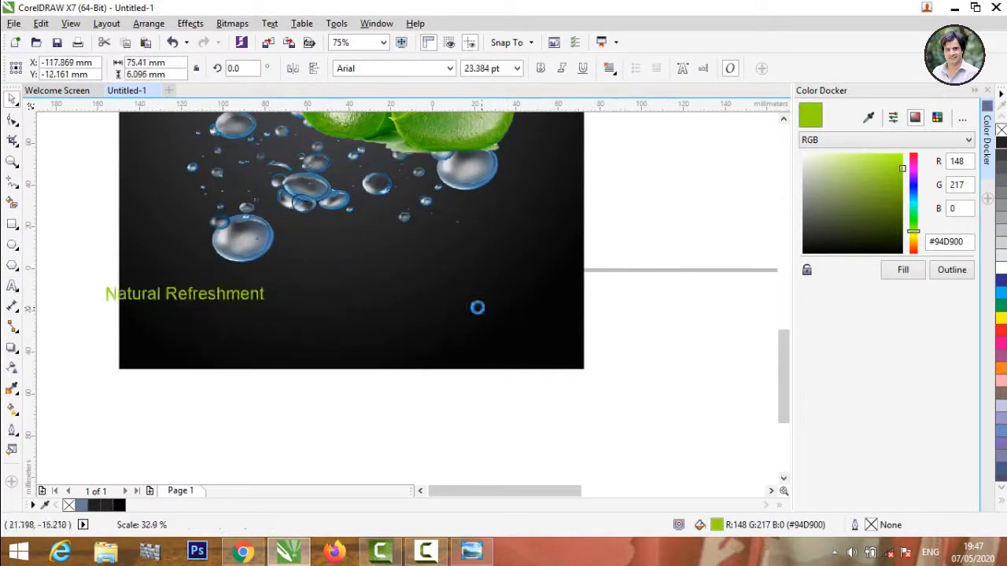
{"action": "left_click_drag", "start_coordinate": [189, 294], "coordinate": [231, 294]}
{"action": "key", "text": "Escape"}
{"action": "scroll", "coordinate": [311, 386], "scroll_direction": "down", "scroll_amount": 2}
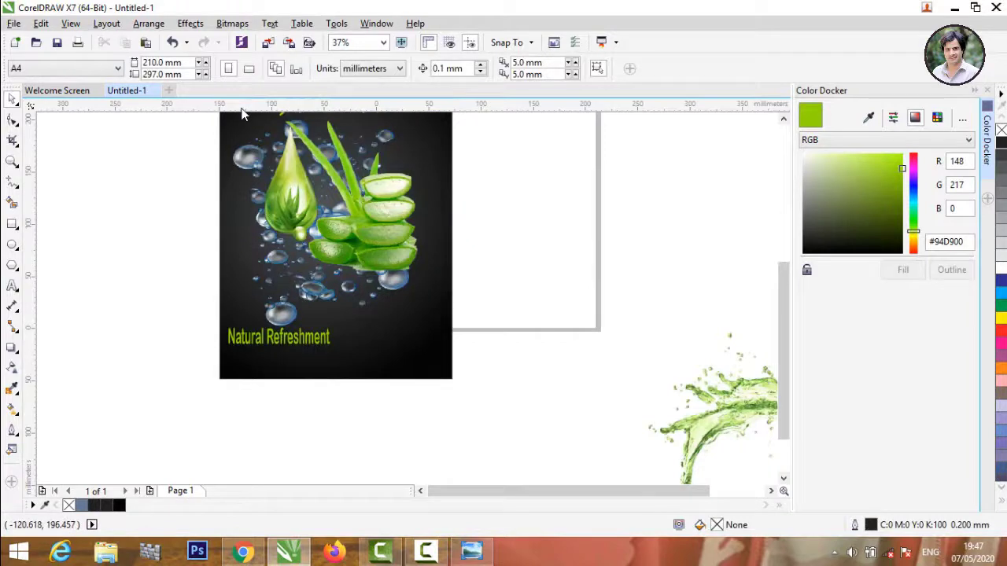
Type the Net Weight text and fill it with a darker green.
{"action": "left_click", "coordinate": [13, 287]}
{"action": "left_click", "coordinate": [100, 355]}
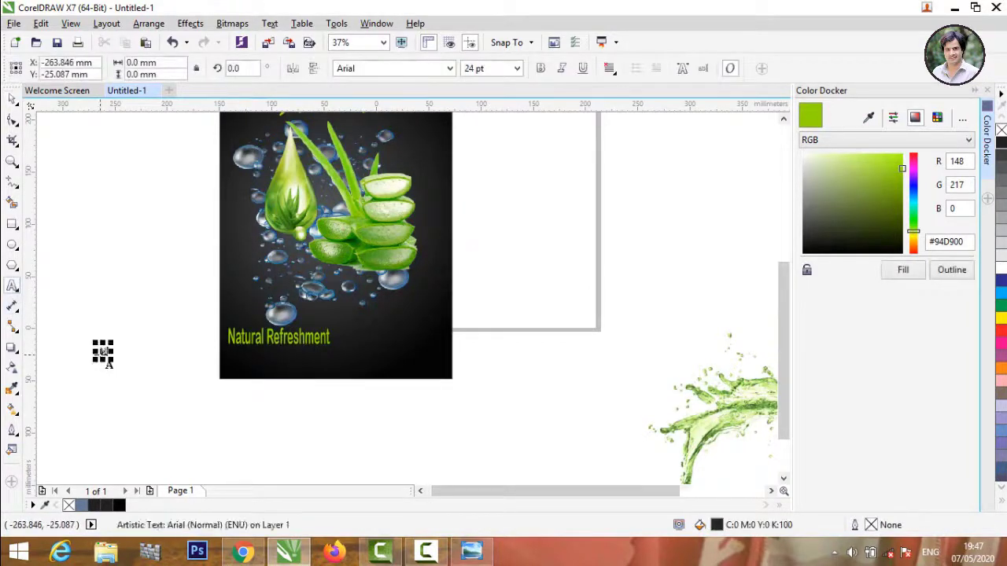
{"action": "type", "text": "Net Weight"}
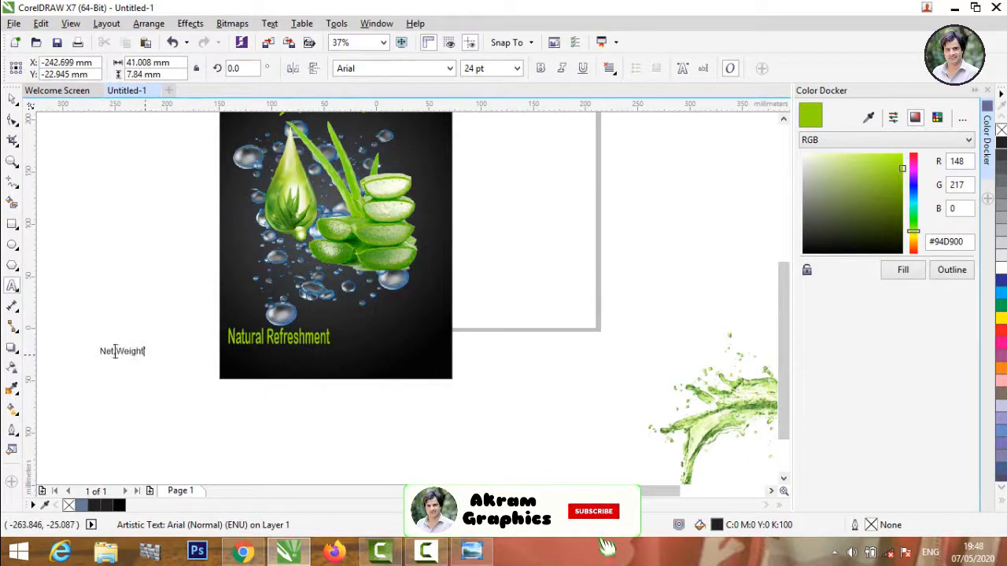
{"action": "key", "text": "ctrl+a"}
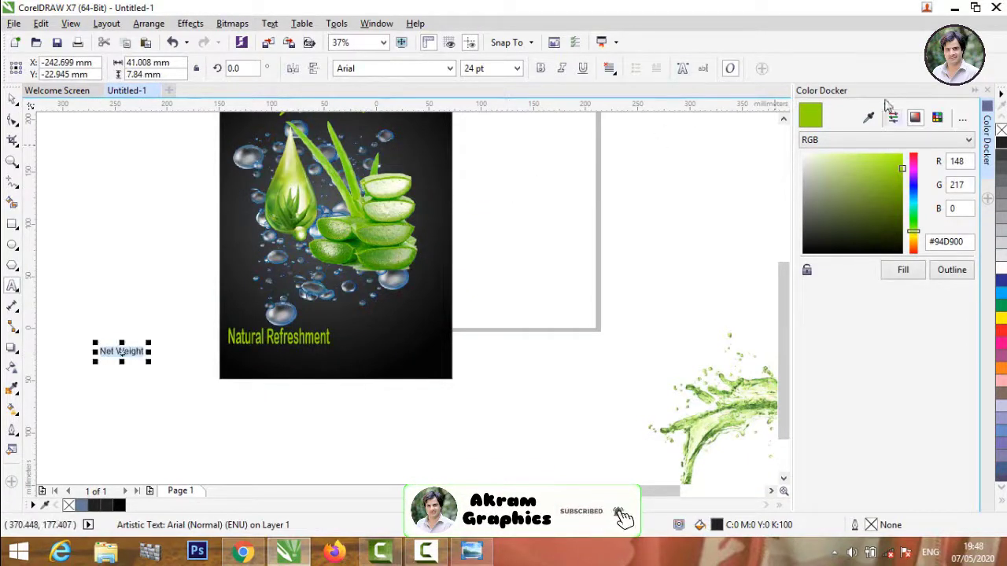
{"action": "left_click", "coordinate": [899, 181]}
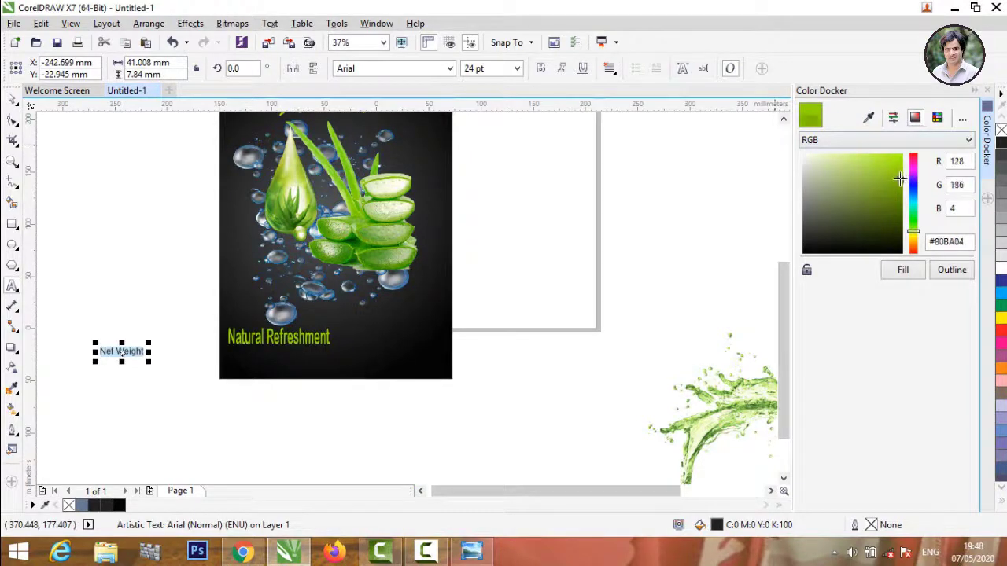
{"action": "left_click", "coordinate": [903, 272]}
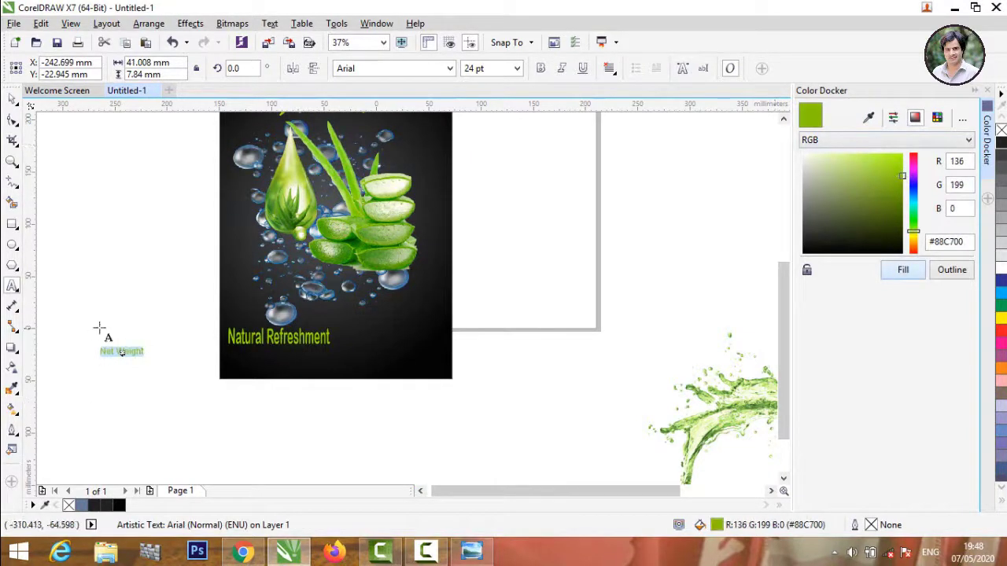
Move Net Weight onto the label beside Natural Refreshment, trying flips before restoring orientation.
{"action": "left_click", "coordinate": [14, 96]}
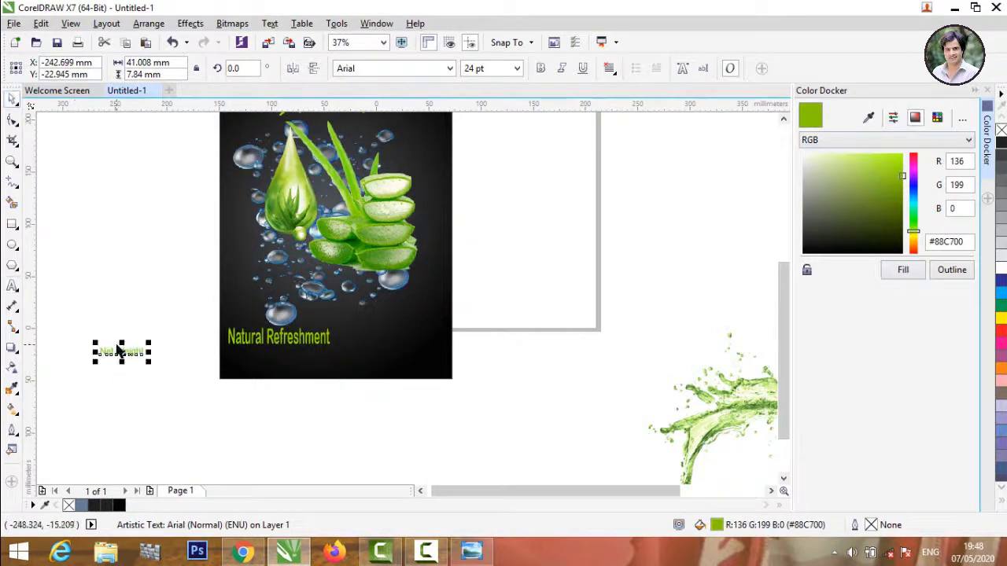
{"action": "left_click_drag", "start_coordinate": [118, 350], "coordinate": [370, 342]}
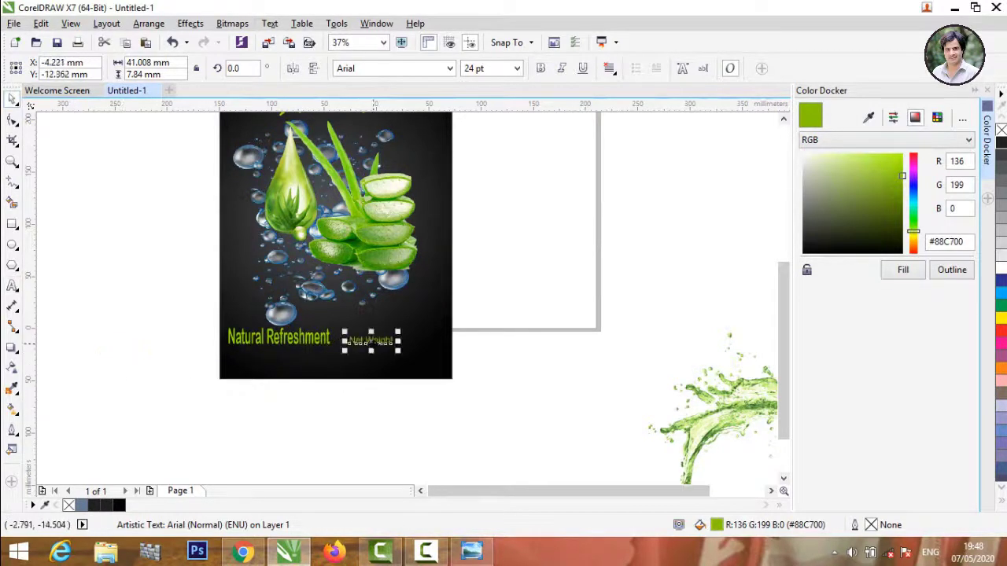
{"action": "left_click", "coordinate": [313, 69]}
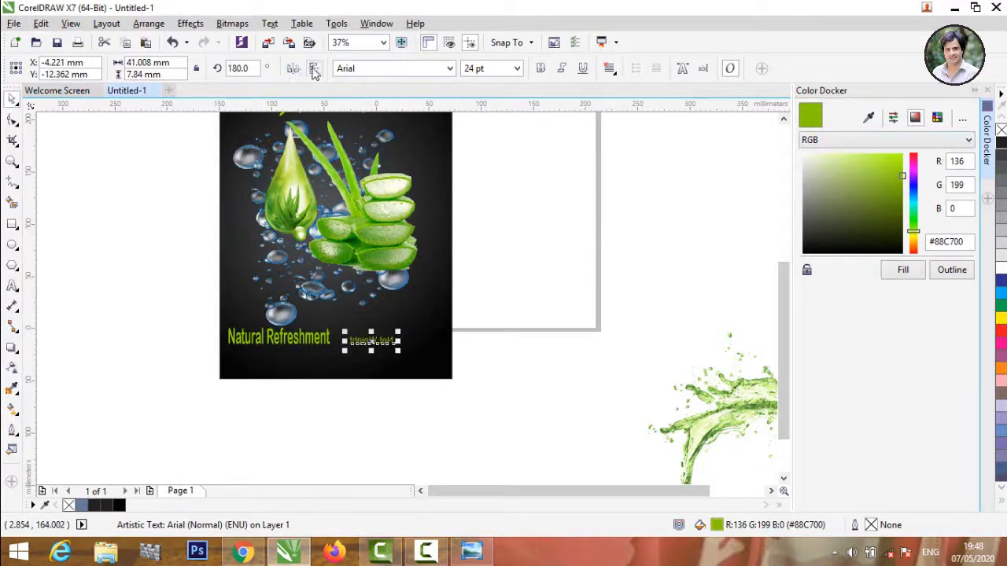
{"action": "left_click", "coordinate": [313, 70]}
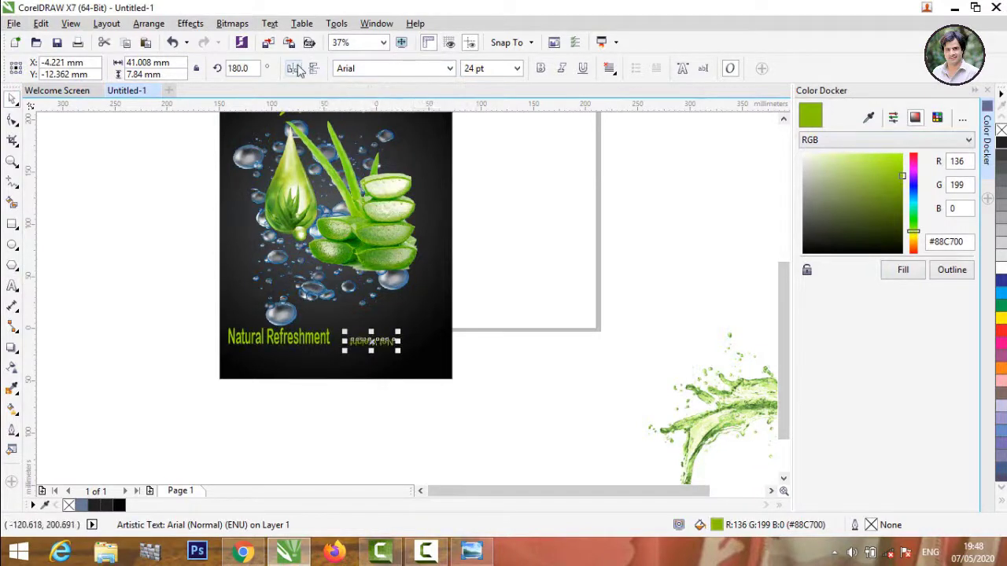
{"action": "left_click", "coordinate": [313, 69]}
{"action": "left_click", "coordinate": [307, 69]}
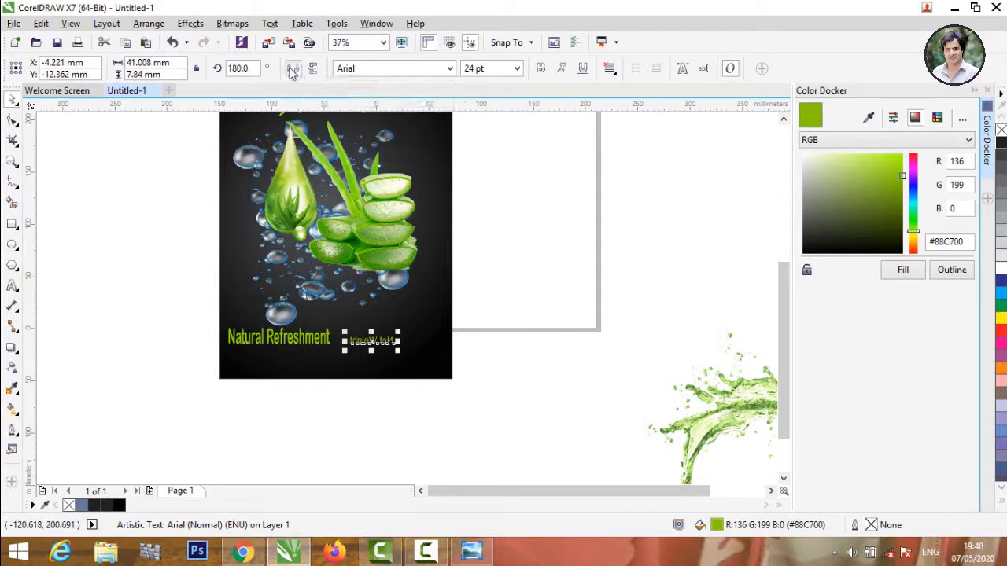
{"action": "left_click", "coordinate": [292, 70]}
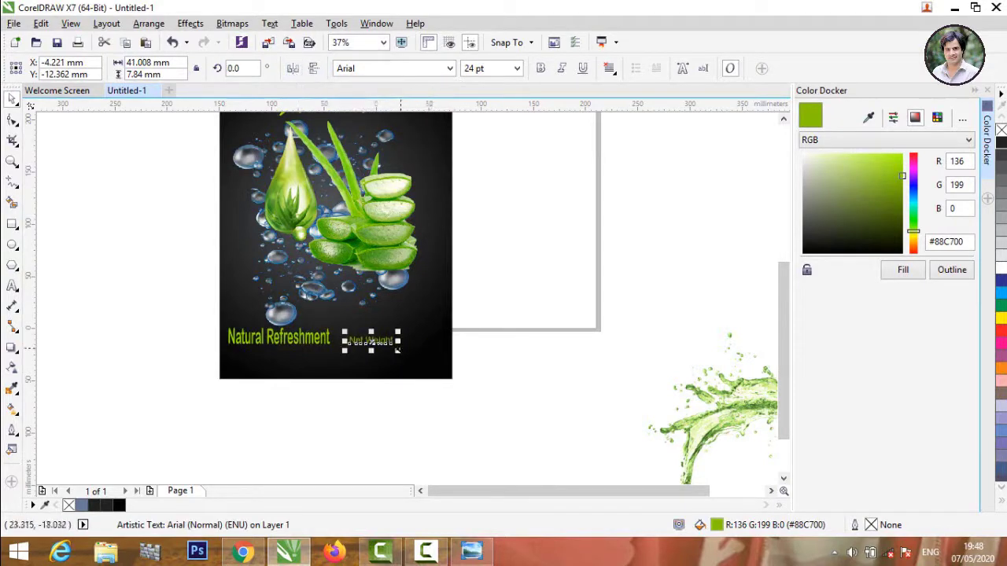
Enlarge Net Weight, rotate it about 90° and place it along the label's right edge.
{"action": "left_click_drag", "start_coordinate": [398, 351], "coordinate": [412, 354]}
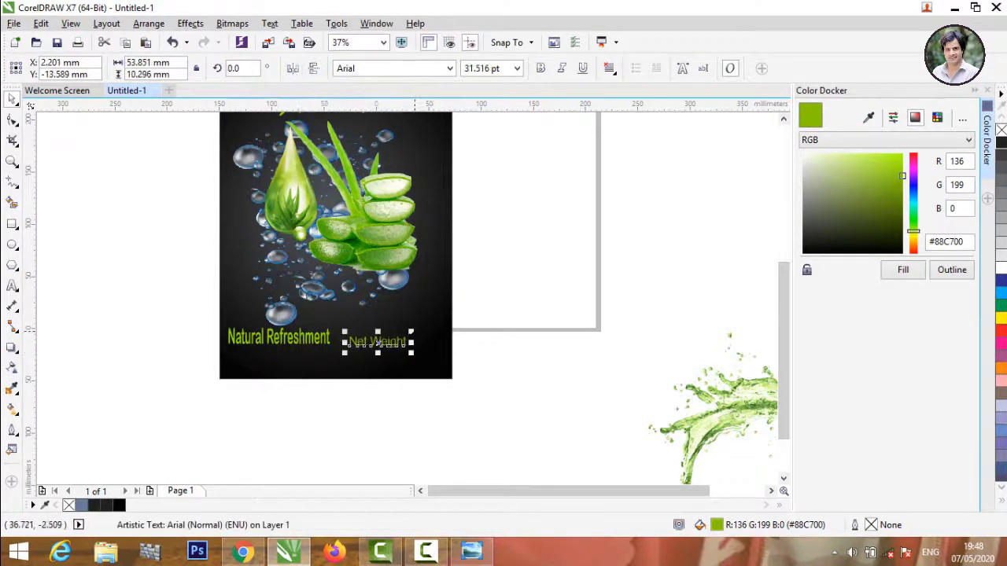
{"action": "left_click", "coordinate": [378, 344]}
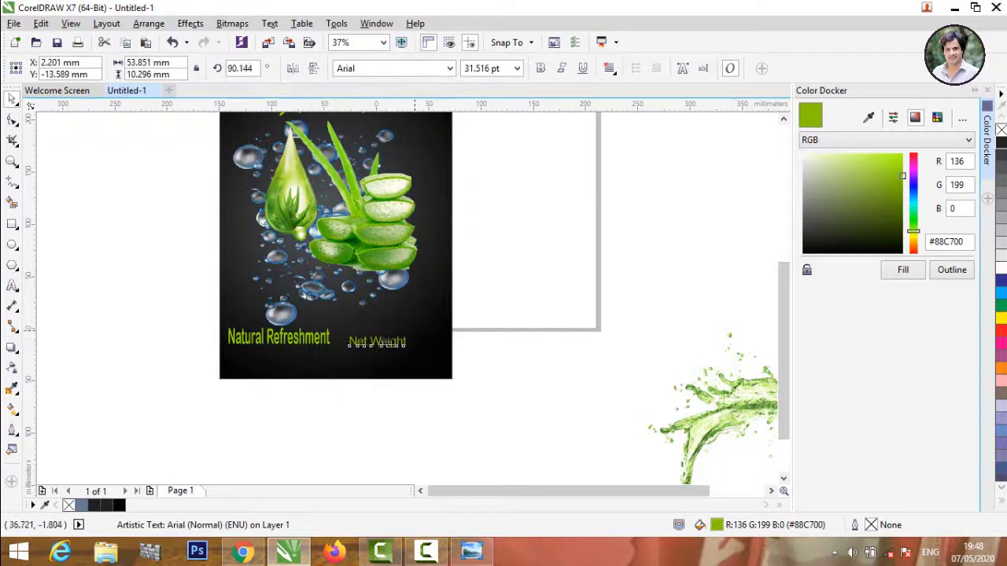
{"action": "left_click_drag", "start_coordinate": [412, 334], "coordinate": [366, 307]}
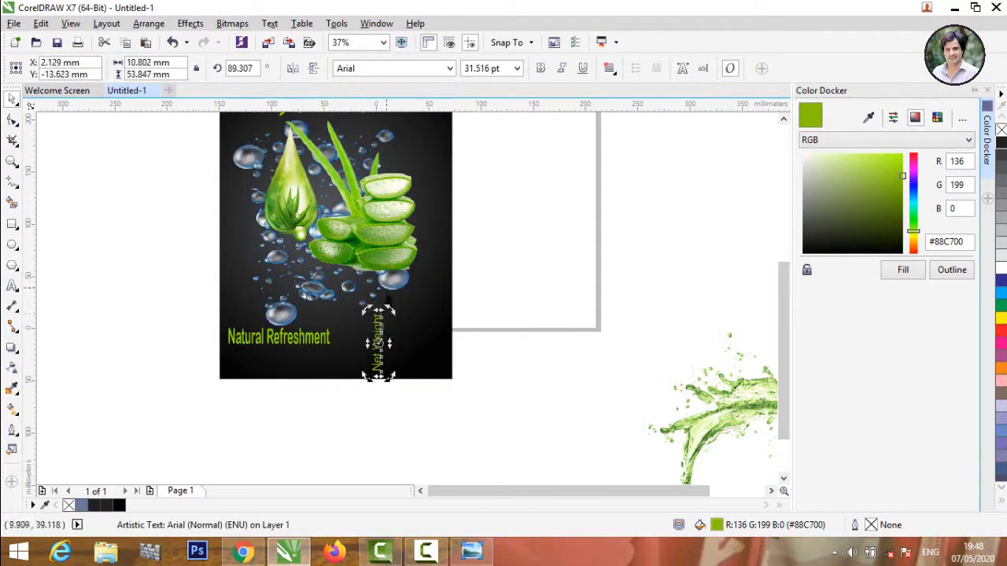
{"action": "left_click_drag", "start_coordinate": [378, 342], "coordinate": [429, 325]}
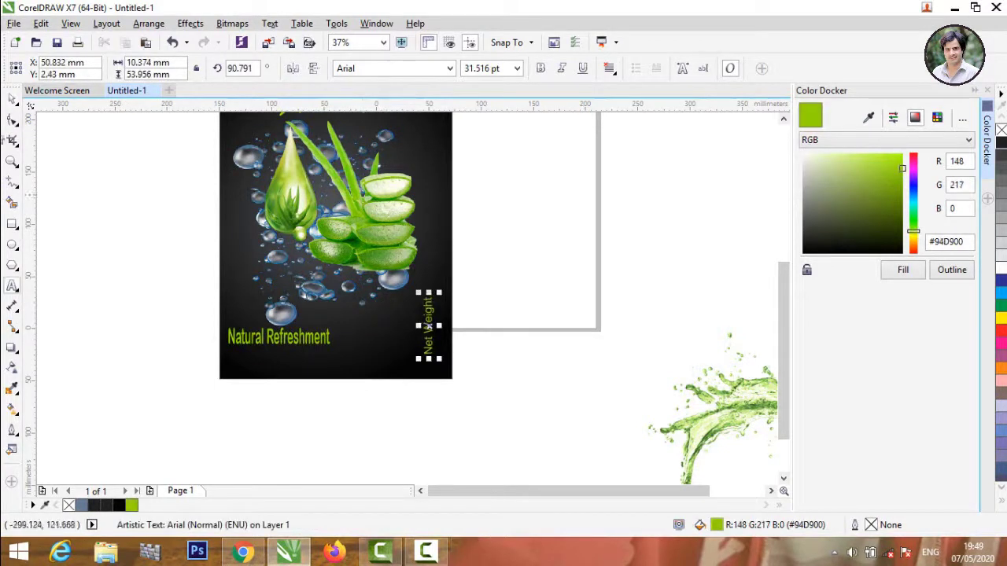
{"action": "key", "text": "Escape"}
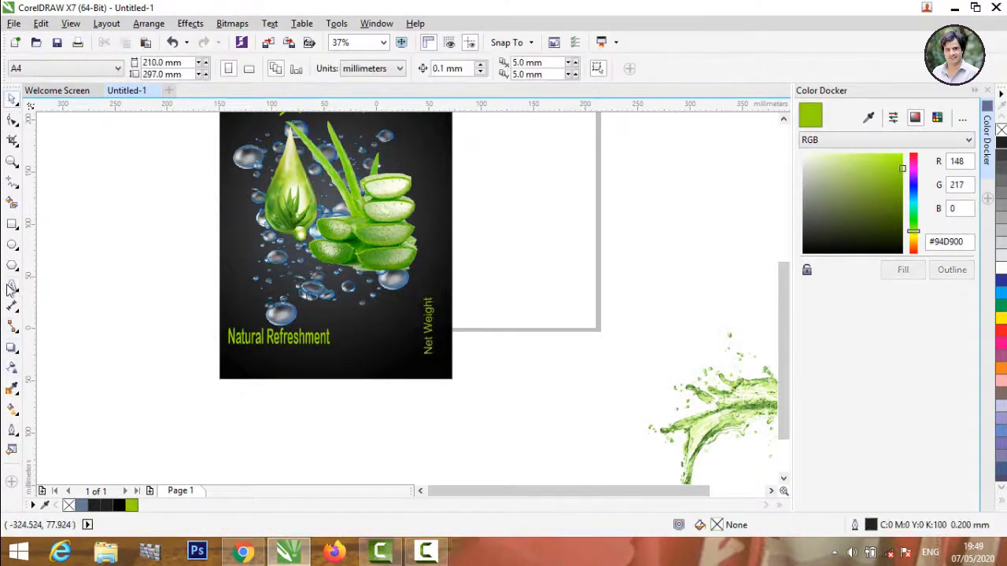
{"action": "left_click", "coordinate": [12, 287]}
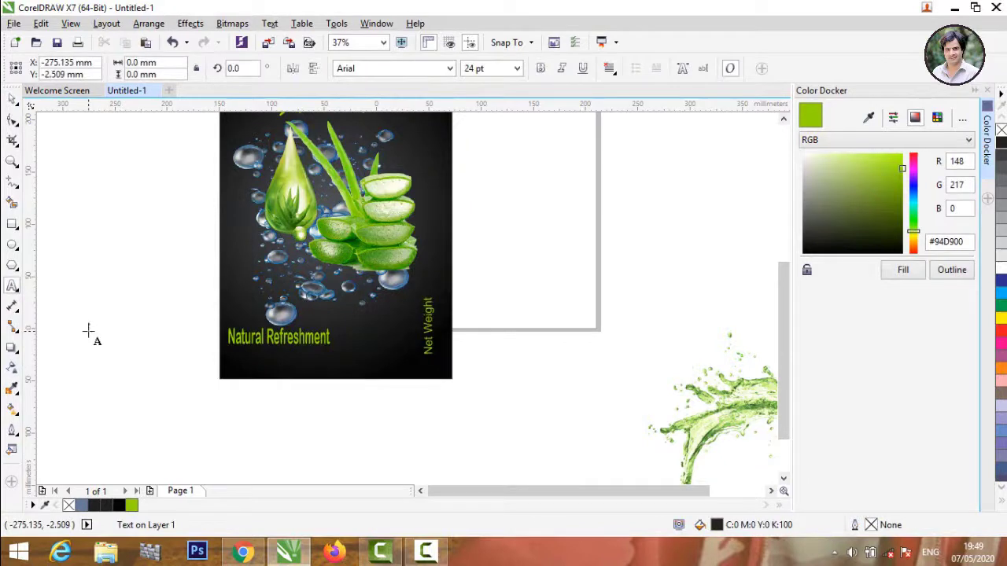
Create the 150ml/50.07 volume text and fill it green.
{"action": "left_click", "coordinate": [88, 330]}
{"action": "type", "text": "150ml/50.07"}
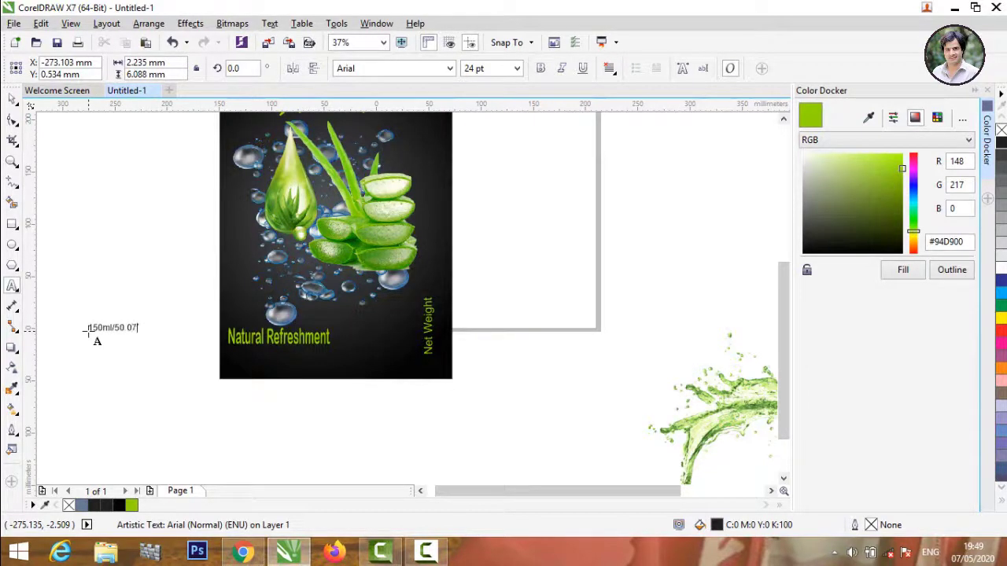
{"action": "key", "text": "Escape"}
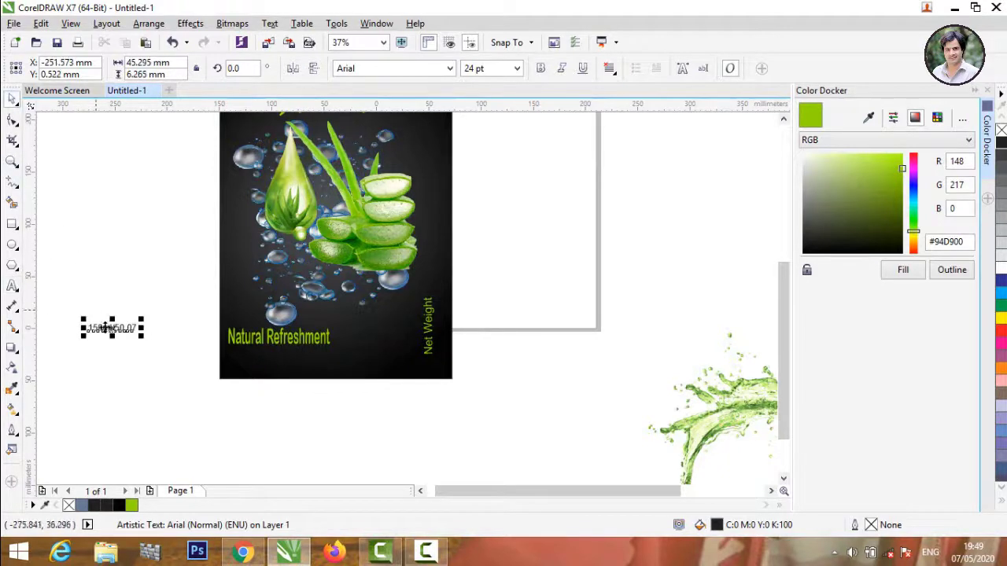
{"action": "key", "text": "Delete"}
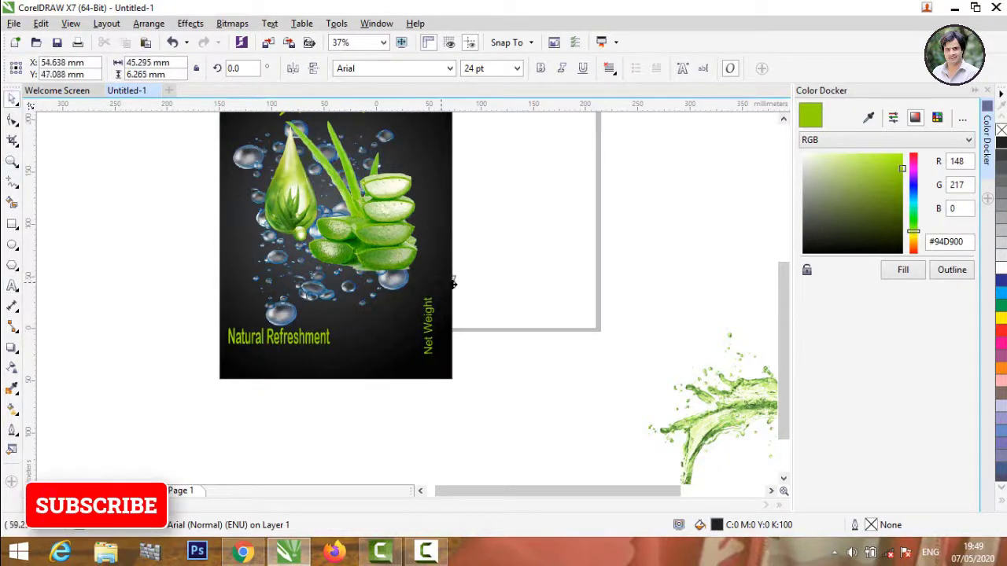
{"action": "key", "text": "ctrl+z"}
{"action": "type", "text": "50.07"}
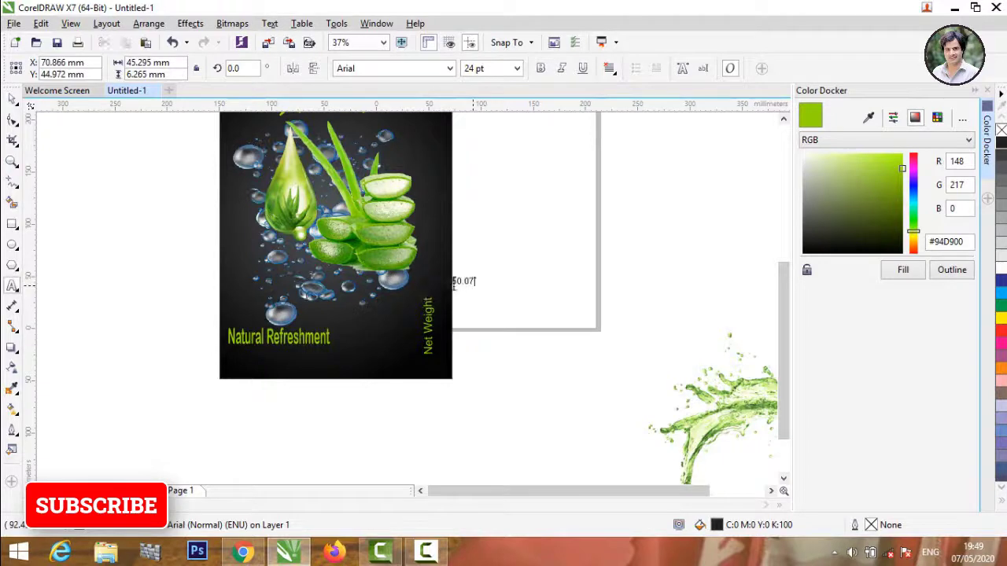
{"action": "left_click_drag", "start_coordinate": [477, 281], "coordinate": [423, 281]}
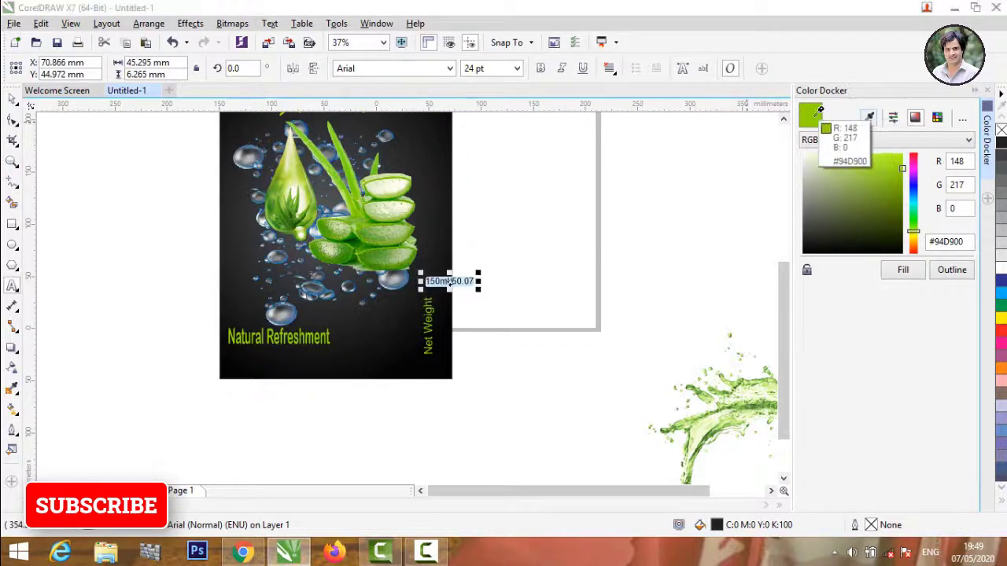
{"action": "left_click", "coordinate": [903, 270]}
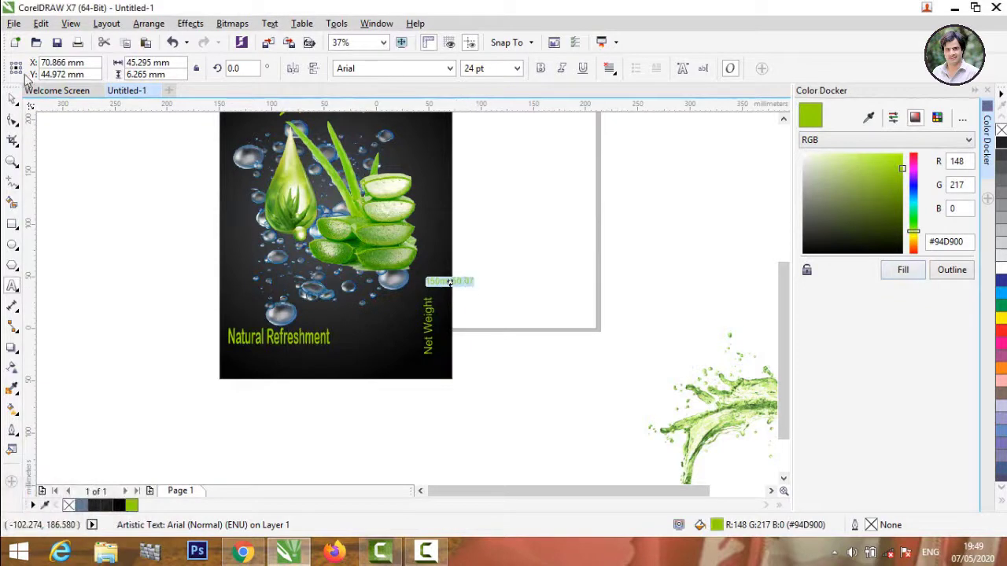
Enlarge 150ml/50.07, rotate it to about 90° and set it after Net Weight.
{"action": "left_click", "coordinate": [13, 97]}
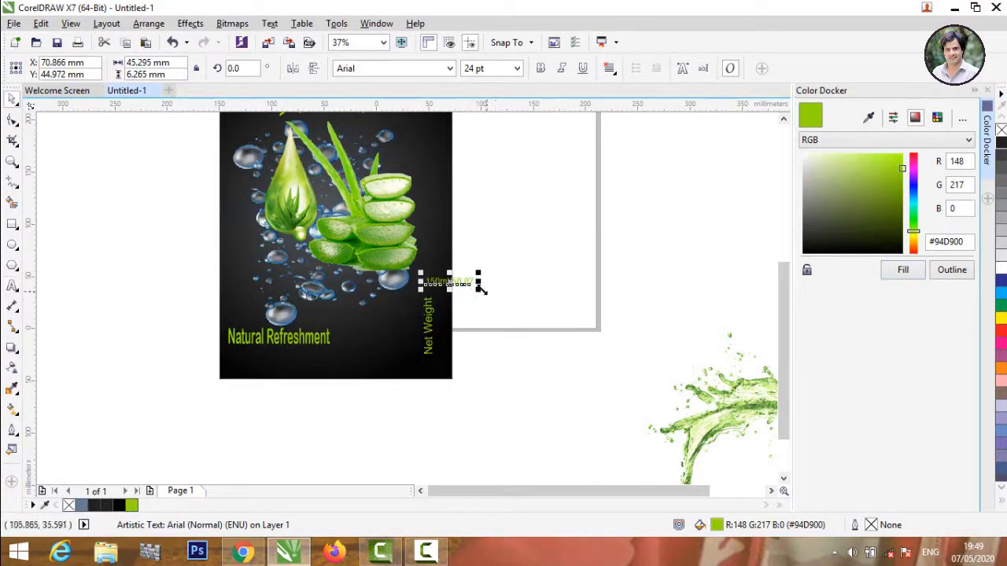
{"action": "mouse_move", "coordinate": [477, 289]}
{"action": "left_mouse_down"}
{"action": "mouse_move", "coordinate": [572, 347]}
{"action": "mouse_move", "coordinate": [635, 364]}
{"action": "left_mouse_up"}
{"action": "left_click", "coordinate": [663, 296]}
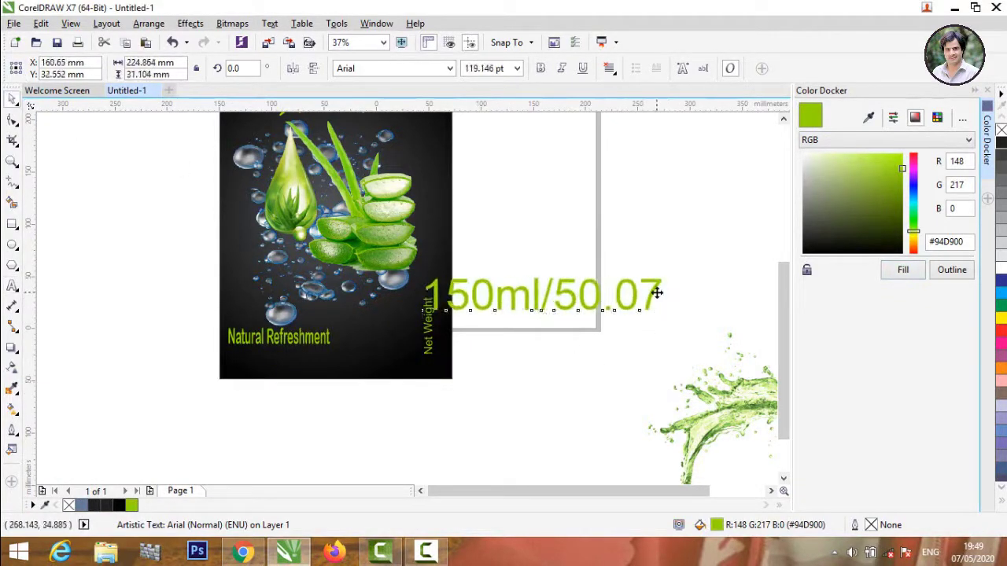
{"action": "left_click_drag", "start_coordinate": [668, 272], "coordinate": [519, 187]}
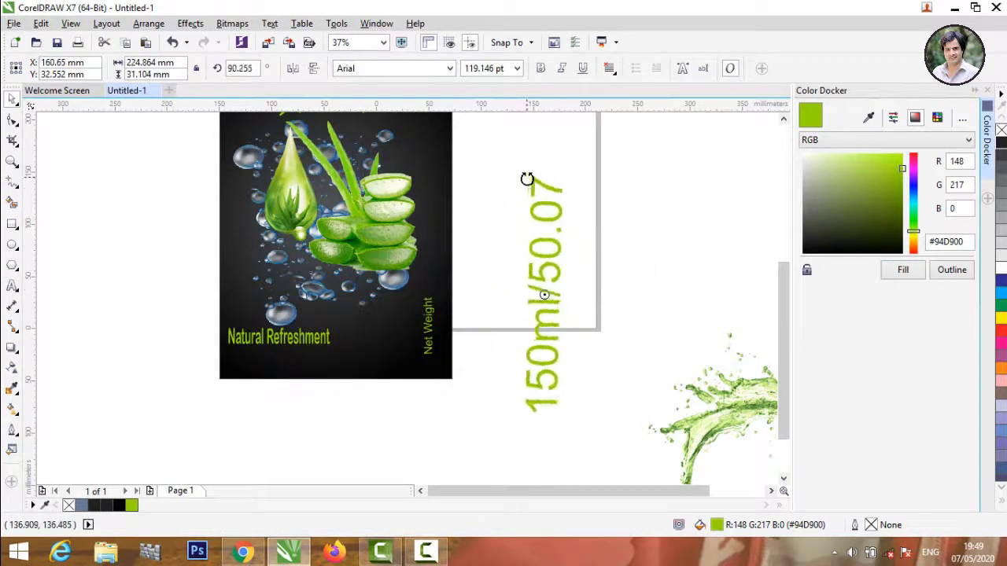
{"action": "mouse_move", "coordinate": [519, 187]}
{"action": "left_mouse_down"}
{"action": "mouse_move", "coordinate": [537, 192]}
{"action": "mouse_move", "coordinate": [529, 402]}
{"action": "mouse_move", "coordinate": [427, 259]}
{"action": "left_mouse_up"}
{"action": "left_click", "coordinate": [551, 191]}
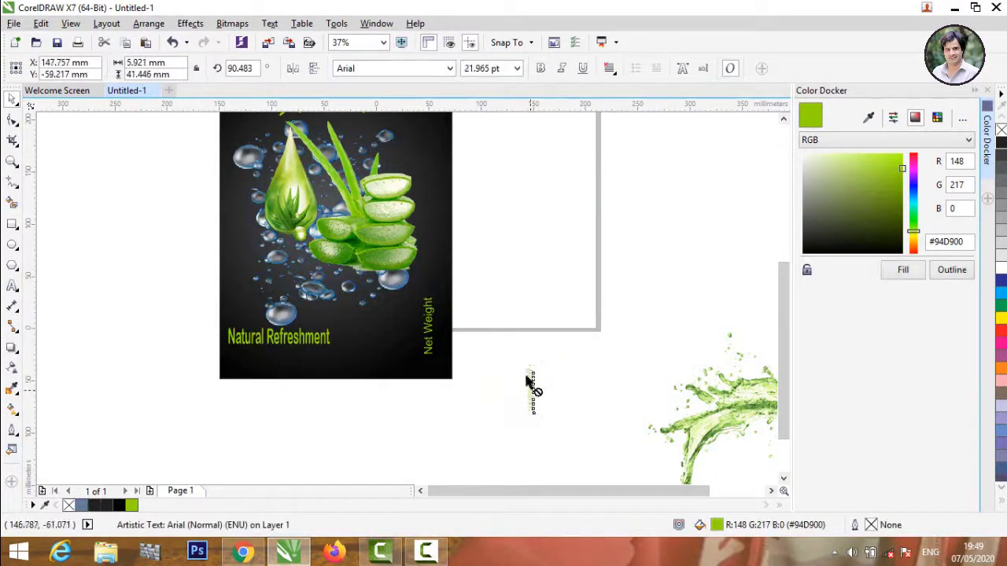
{"action": "scroll", "coordinate": [434, 302], "scroll_direction": "up", "scroll_amount": 3}
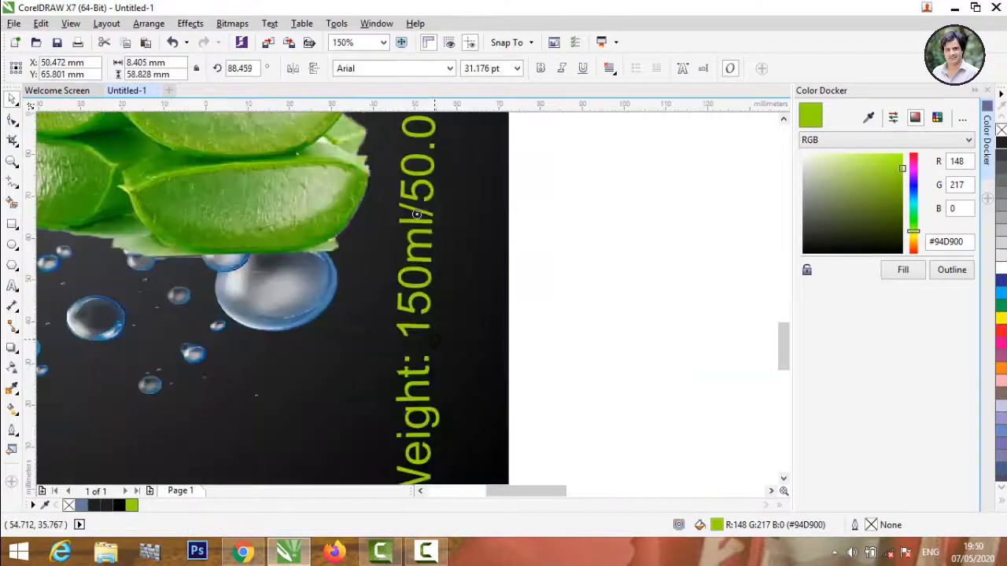
{"action": "left_click", "coordinate": [520, 297]}
{"action": "scroll", "coordinate": [508, 295], "scroll_direction": "up", "scroll_amount": 1}
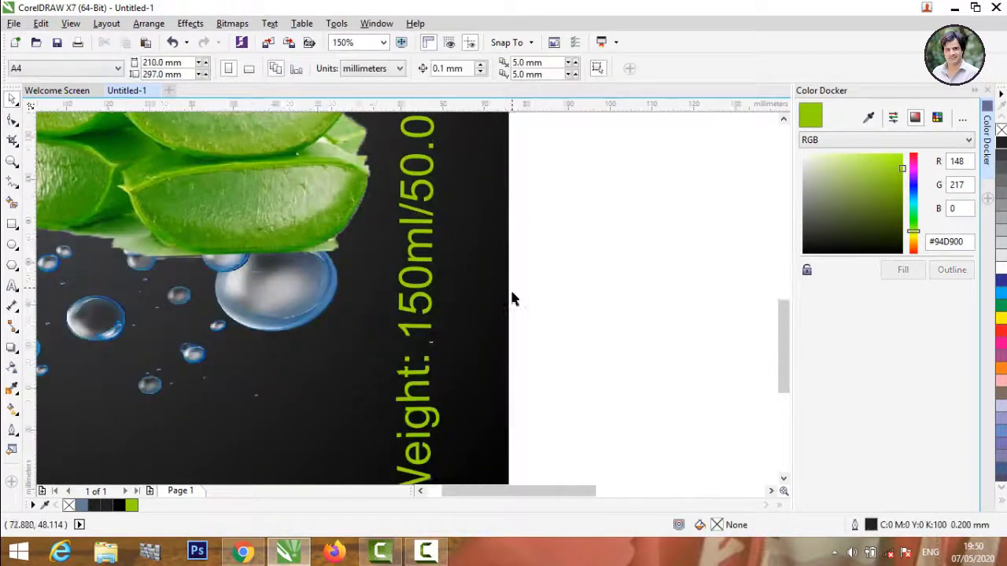
Select the label's eight objects and set their outline width to None.
{"action": "scroll", "coordinate": [510, 292], "scroll_direction": "down", "scroll_amount": 3}
{"action": "scroll", "coordinate": [506, 265], "scroll_direction": "down", "scroll_amount": 2}
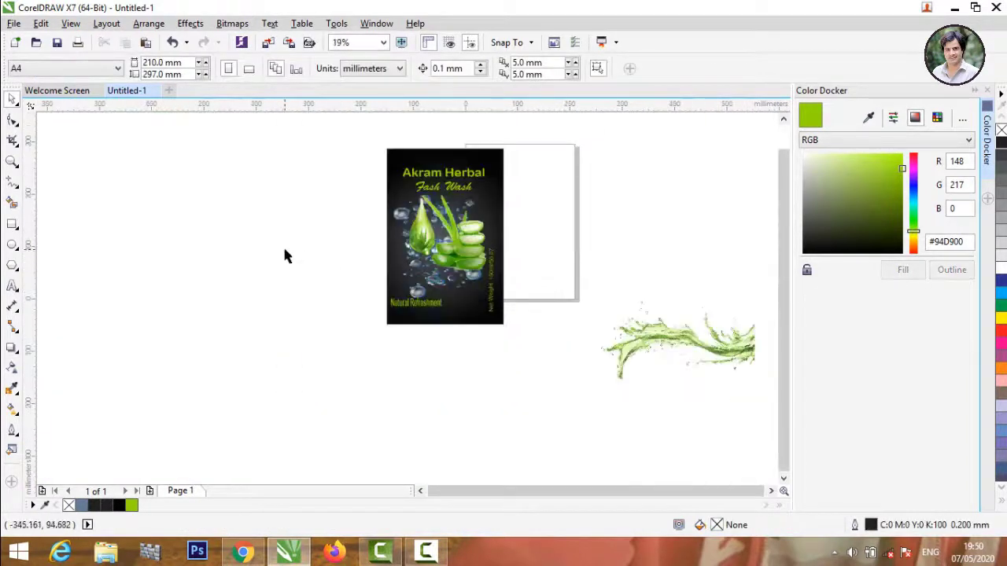
{"action": "scroll", "coordinate": [522, 149], "scroll_direction": "up", "scroll_amount": 1}
{"action": "scroll", "coordinate": [524, 157], "scroll_direction": "down", "scroll_amount": 1}
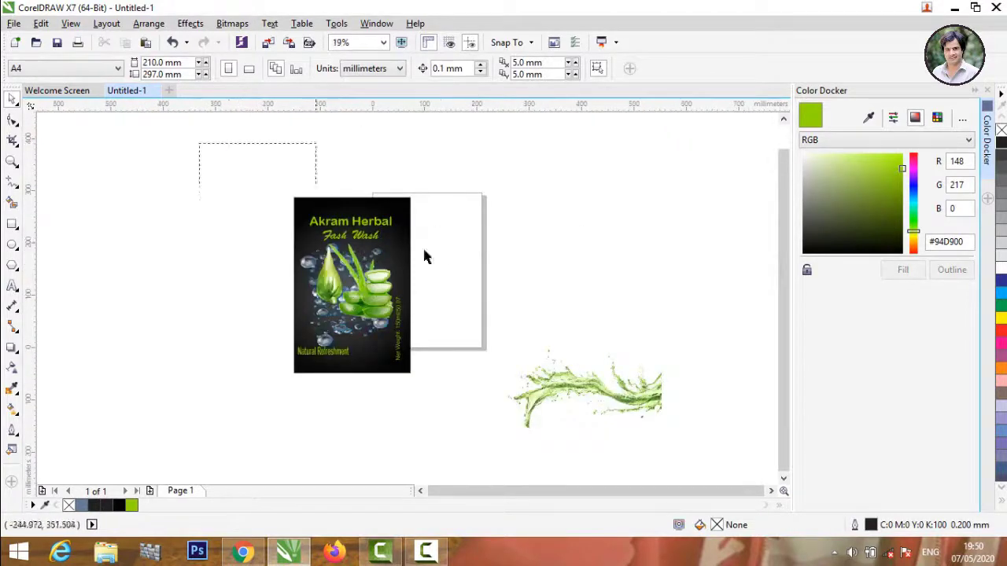
{"action": "left_click_drag", "start_coordinate": [425, 257], "coordinate": [472, 464]}
{"action": "left_click", "coordinate": [622, 70]}
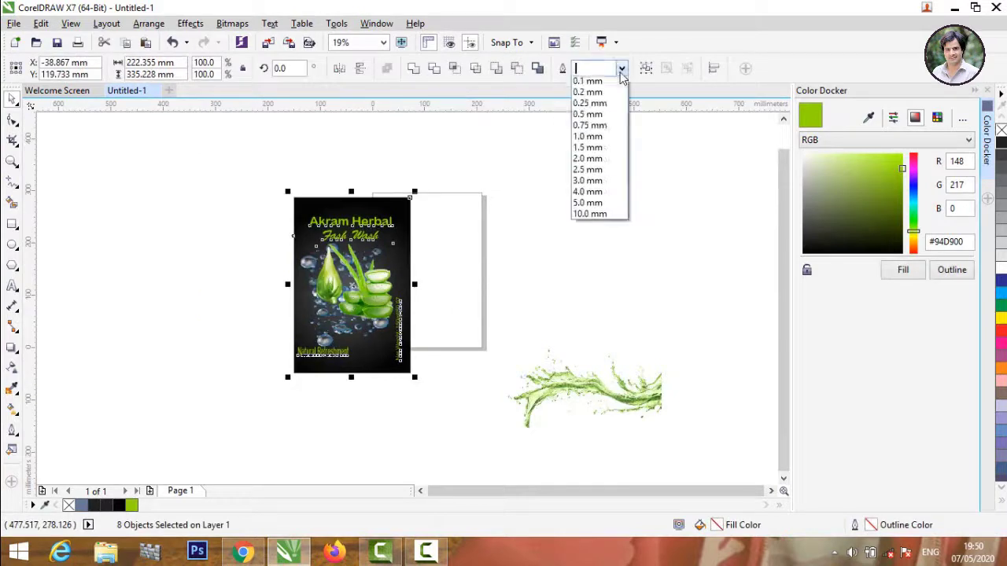
{"action": "left_click", "coordinate": [591, 76]}
Group the eight label objects and move the group left off the page.
{"action": "left_click", "coordinate": [646, 69]}
{"action": "left_click", "coordinate": [622, 172]}
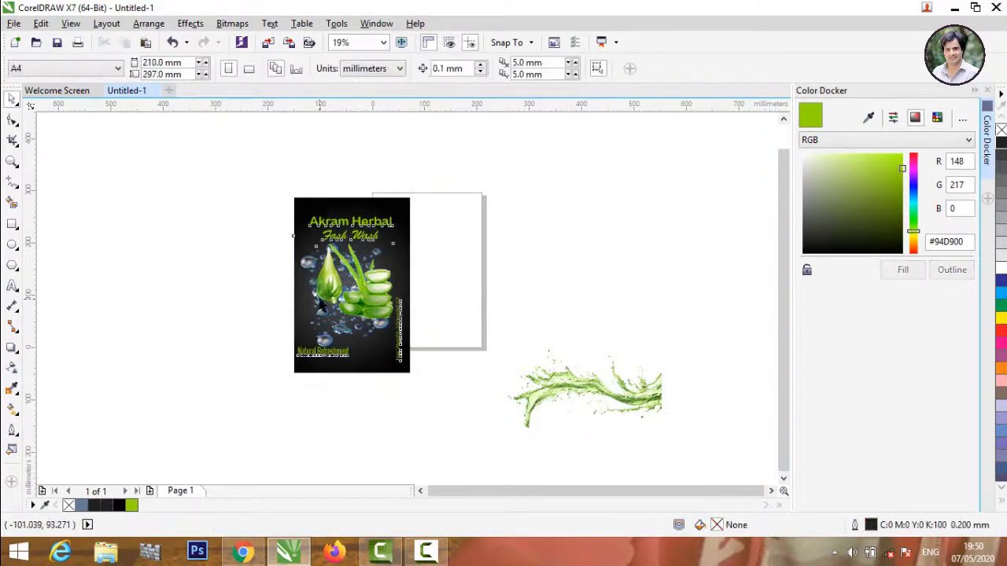
{"action": "left_click_drag", "start_coordinate": [393, 310], "coordinate": [304, 299]}
{"action": "left_click", "coordinate": [333, 303]}
{"action": "left_click", "coordinate": [202, 285]}
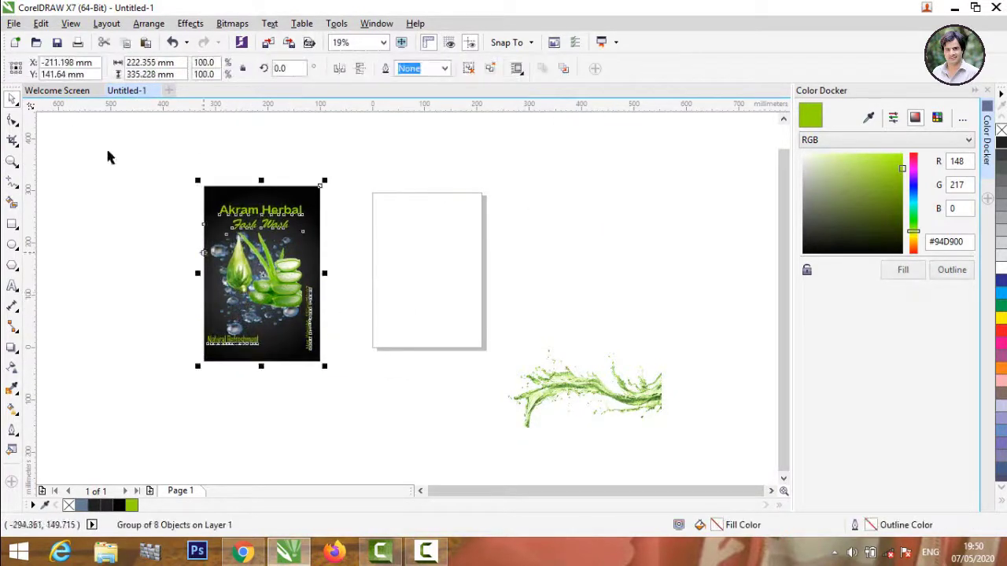
{"action": "left_click", "coordinate": [13, 22]}
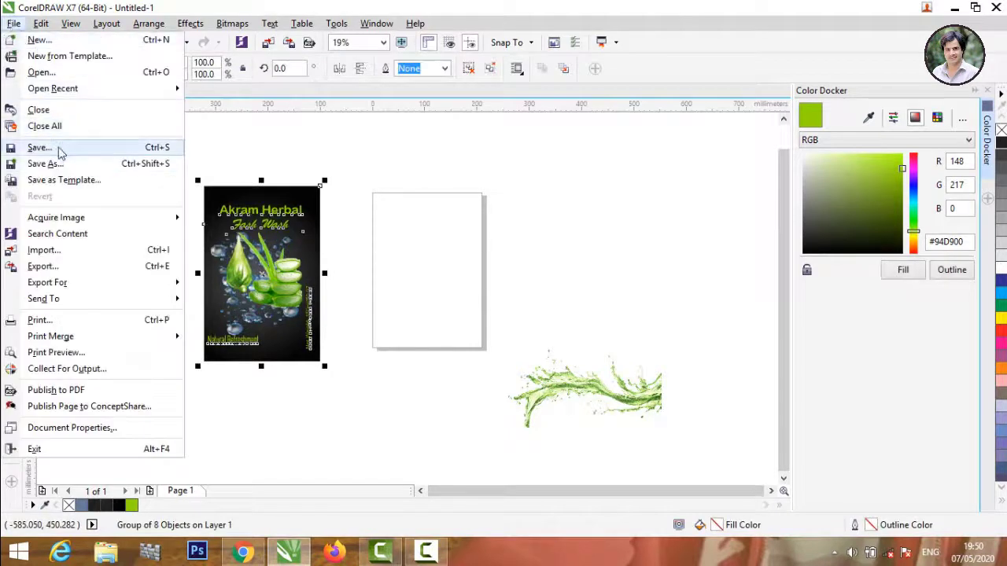
{"action": "left_click", "coordinate": [79, 266]}
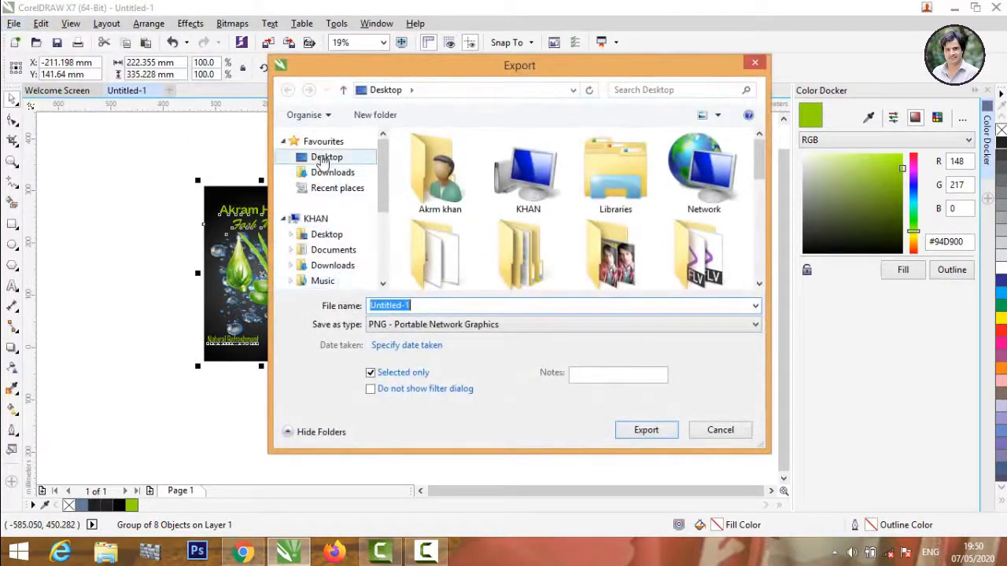
{"action": "left_click", "coordinate": [327, 158]}
{"action": "left_click", "coordinate": [457, 306]}
{"action": "key", "text": "ctrl+a"}
{"action": "key", "text": "BackSpace"}
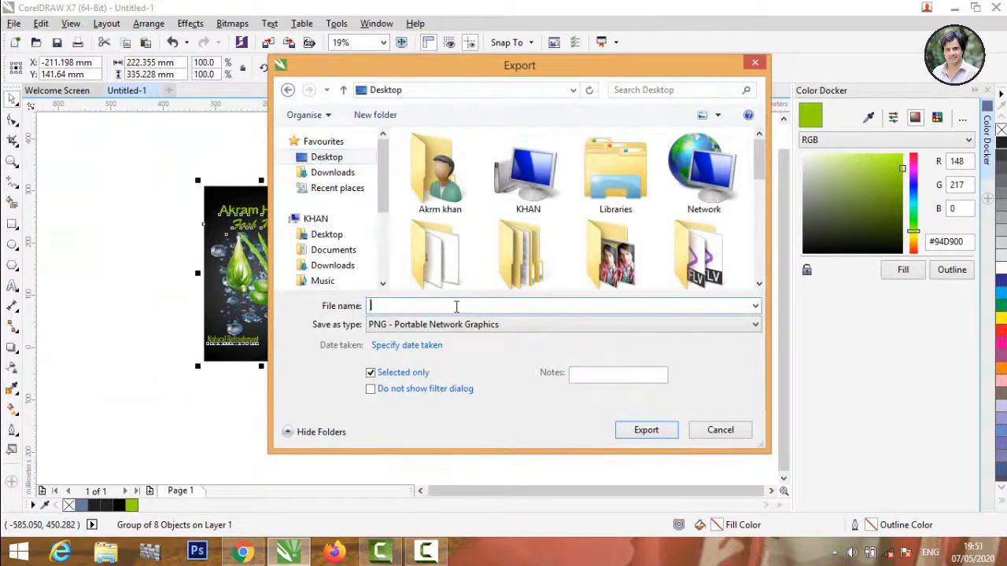
{"action": "type", "text": "al"}
{"action": "key", "text": "BackSpace"}
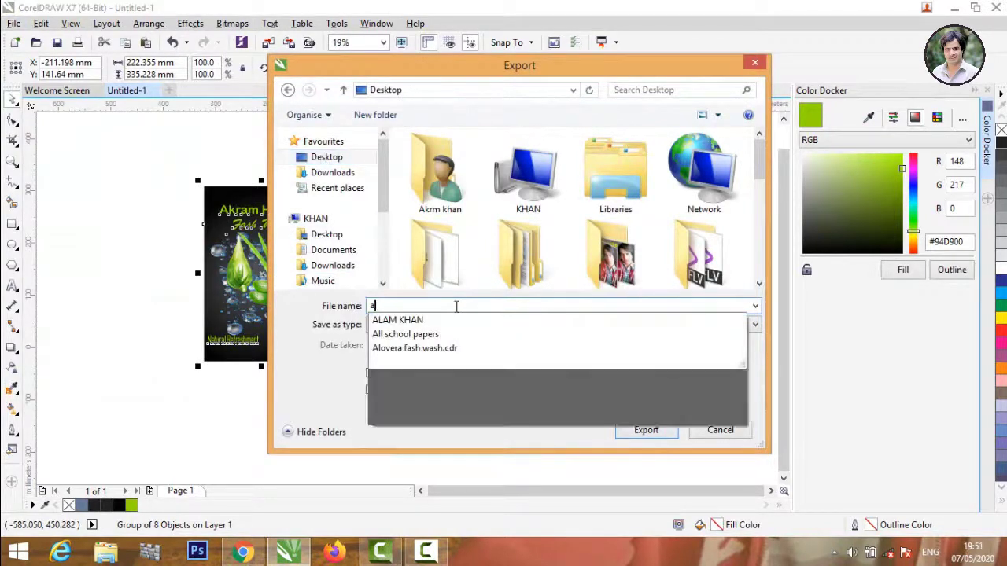
{"action": "type", "text": "kram khah"}
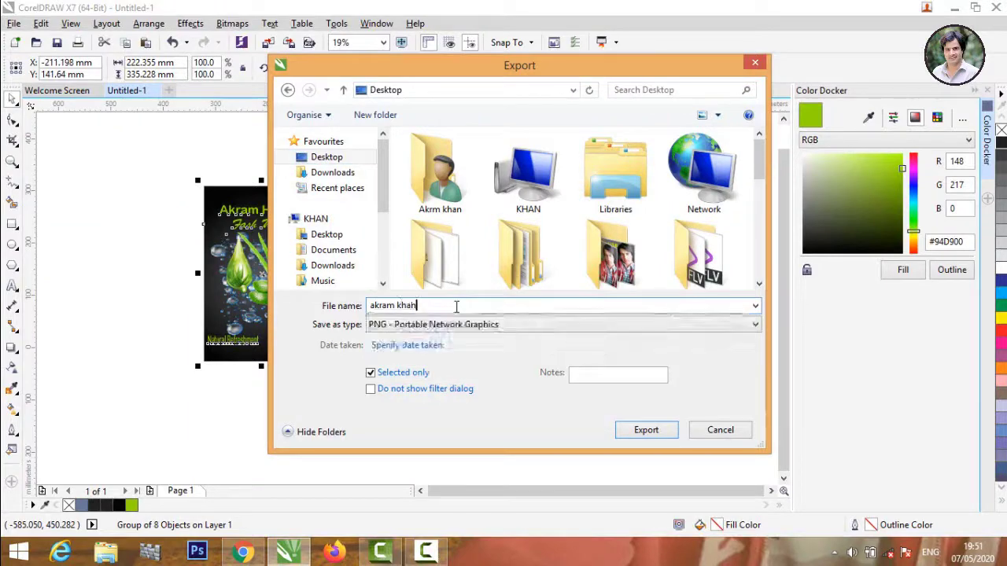
{"action": "left_click", "coordinate": [647, 432]}
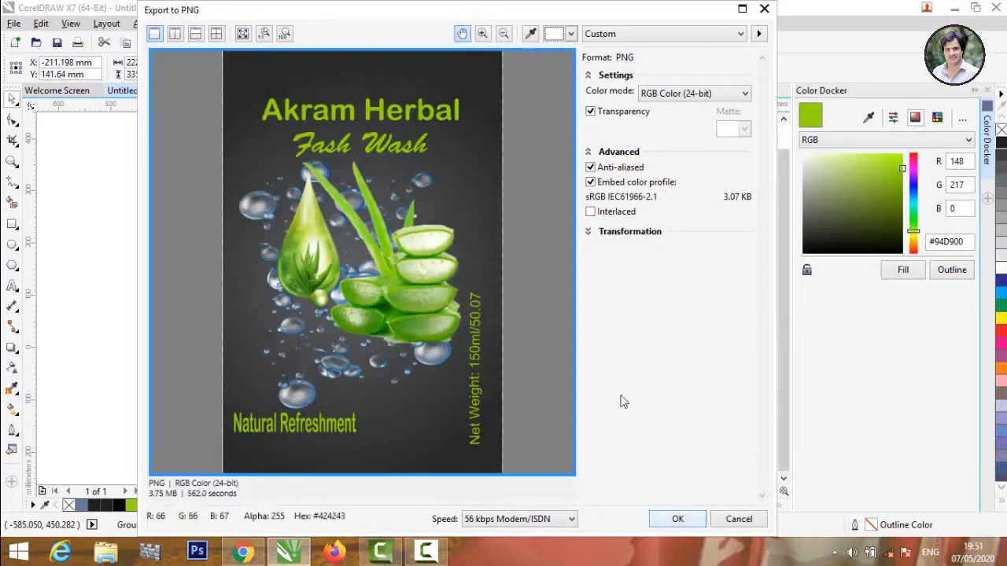
{"action": "left_click", "coordinate": [681, 523]}
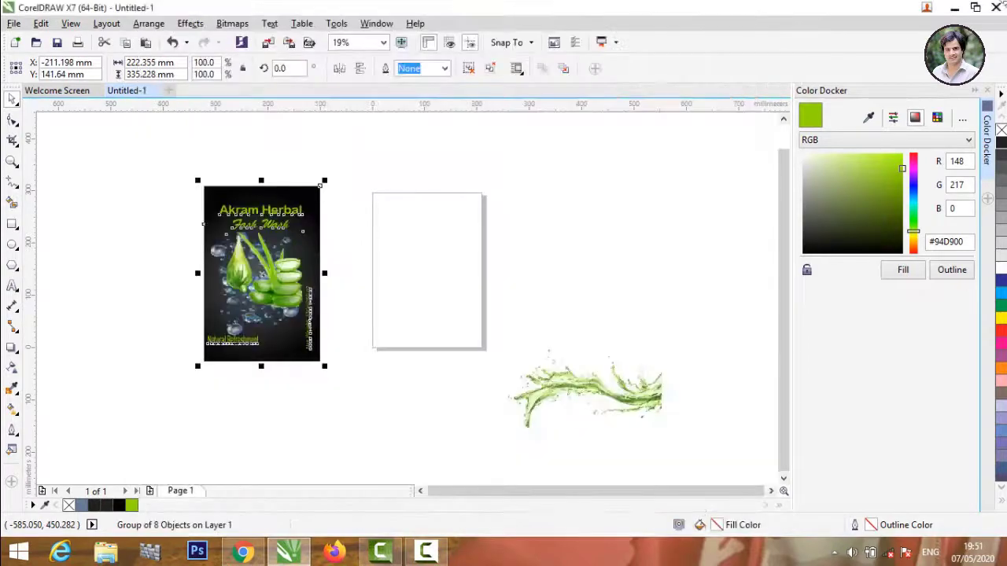
Minimize CorelDRAW, launch Photoshop, minimize it and bring the Packaging folder forward.
{"action": "left_click", "coordinate": [954, 8]}
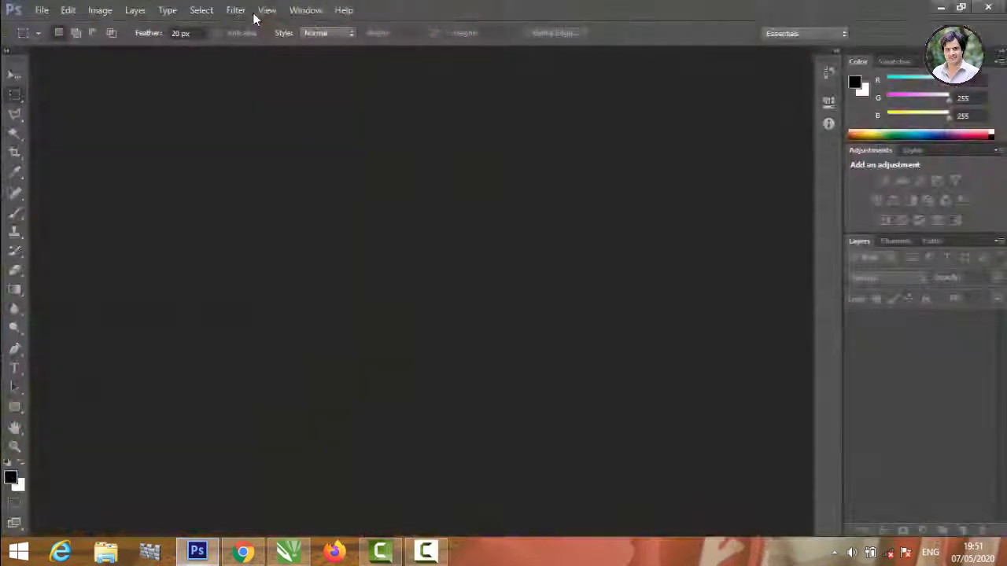
{"action": "left_click", "coordinate": [258, 12]}
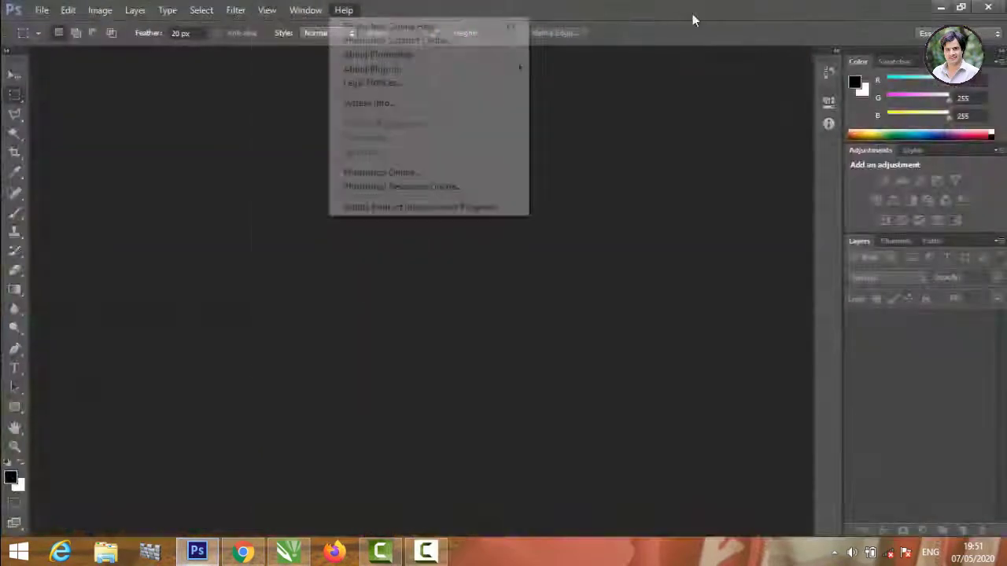
{"action": "left_click", "coordinate": [944, 12]}
{"action": "left_click", "coordinate": [941, 9]}
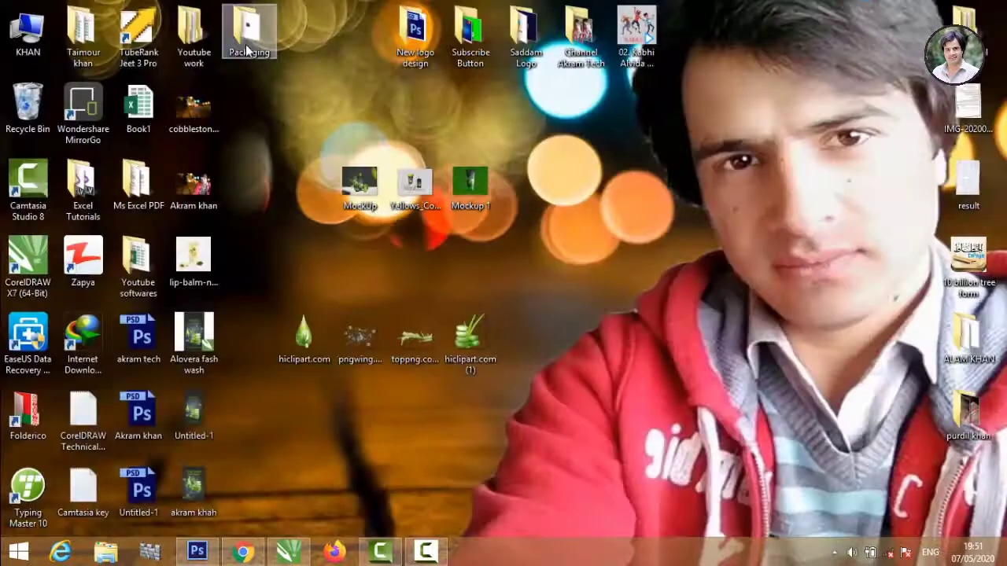
{"action": "key", "text": "alt+Tab"}
Browse to Packaging > Cosmetic > 2 and drag Cosmetic.psd into Photoshop.
{"action": "double_click", "coordinate": [307, 185]}
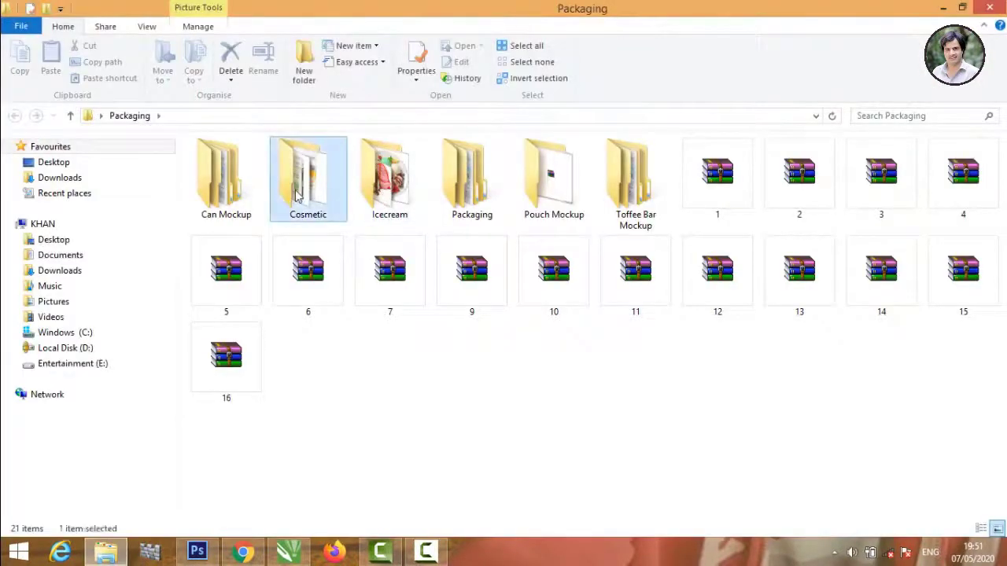
{"action": "double_click", "coordinate": [225, 201]}
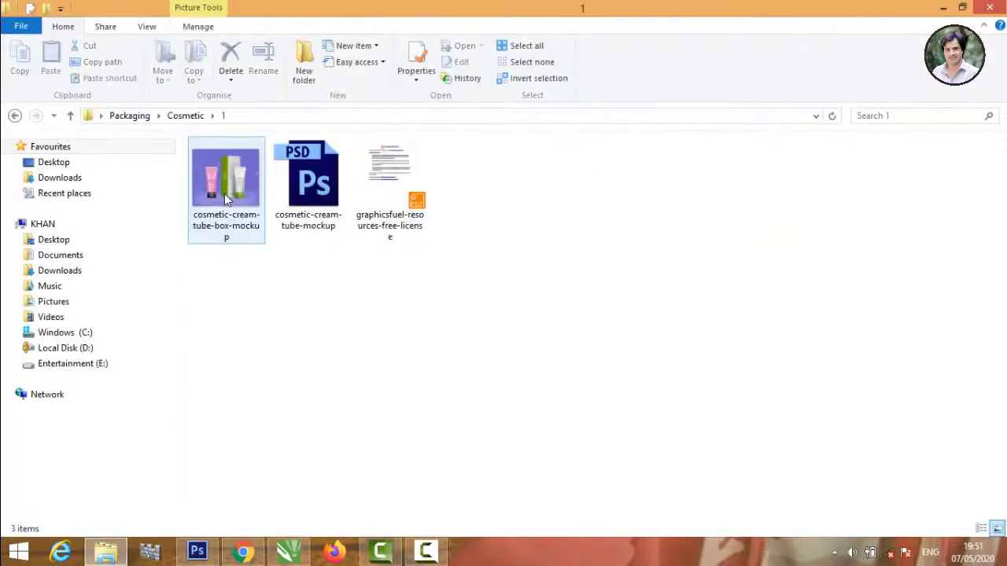
{"action": "left_click", "coordinate": [15, 121]}
{"action": "double_click", "coordinate": [307, 180]}
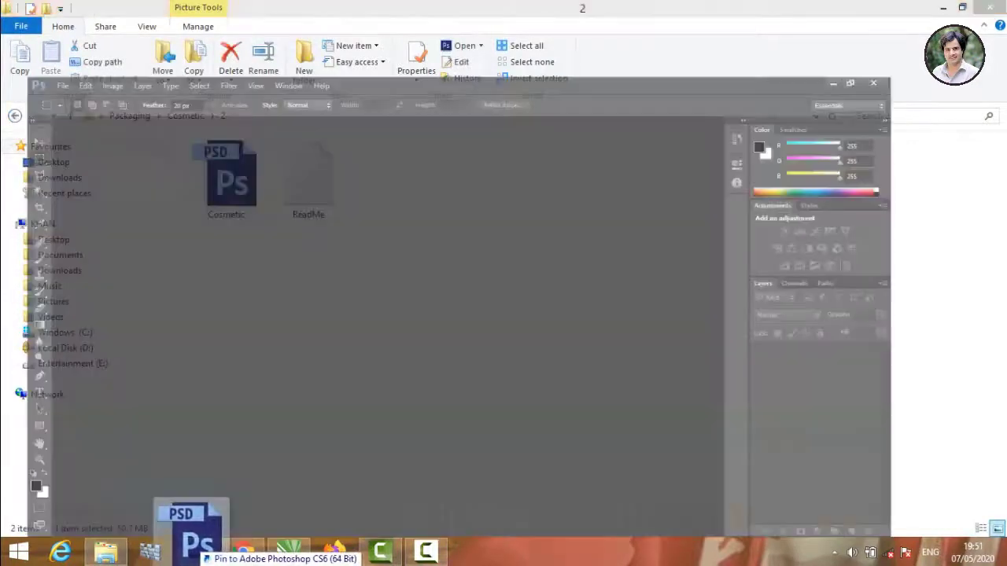
{"action": "left_click_drag", "start_coordinate": [229, 176], "coordinate": [351, 277]}
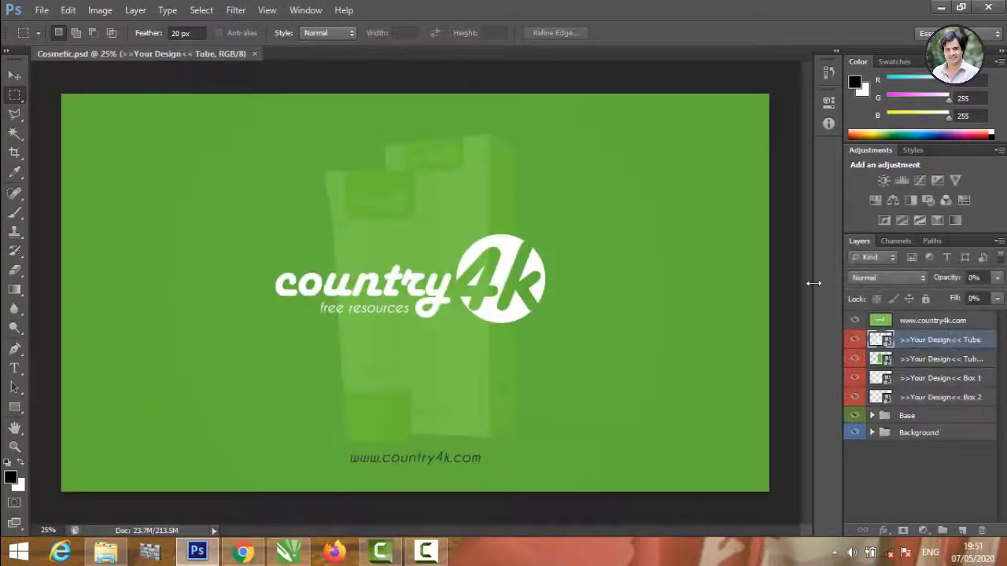
{"action": "left_click", "coordinate": [854, 321]}
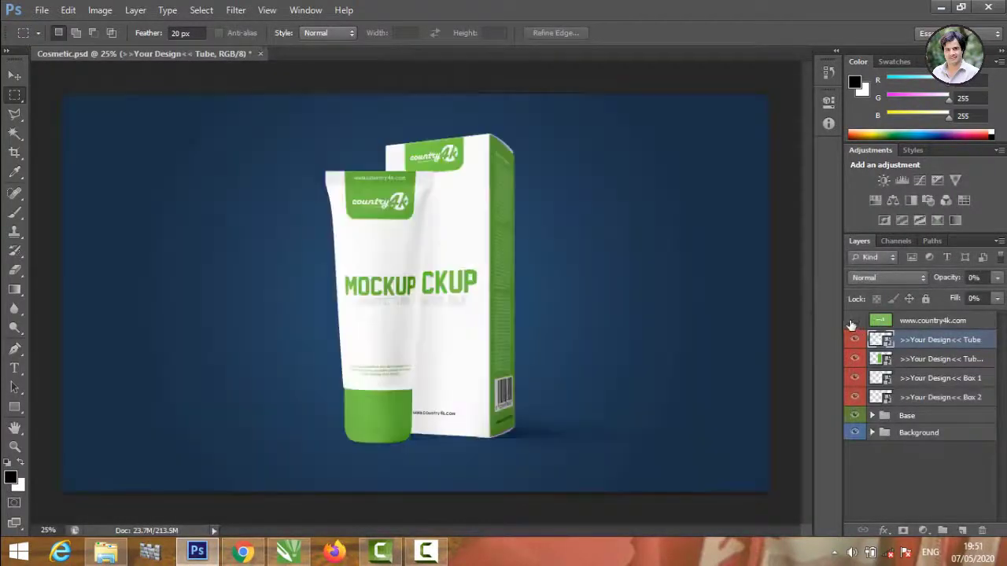
{"action": "left_click", "coordinate": [899, 323]}
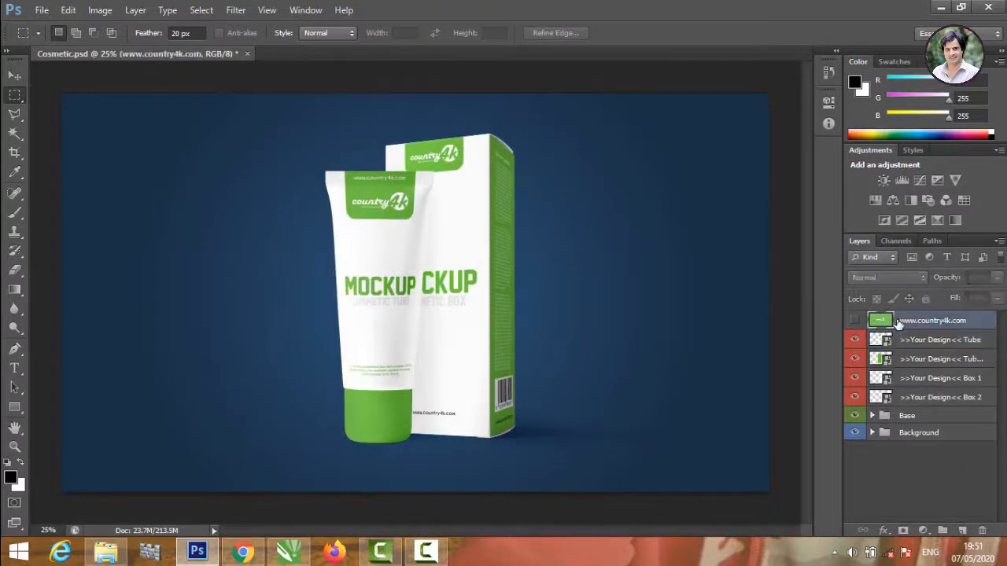
{"action": "right_click", "coordinate": [899, 323]}
{"action": "left_click", "coordinate": [813, 96]}
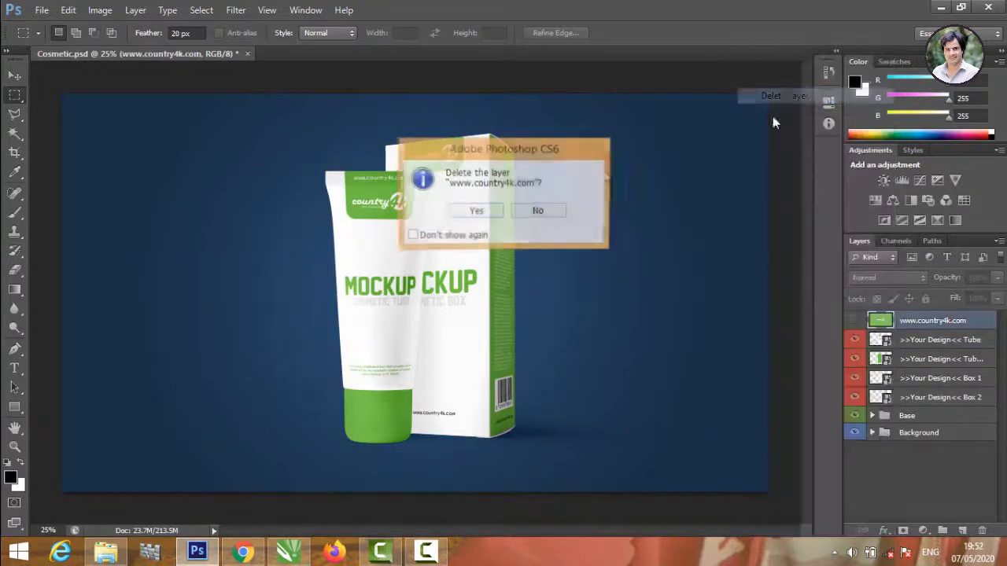
{"action": "left_click", "coordinate": [471, 212]}
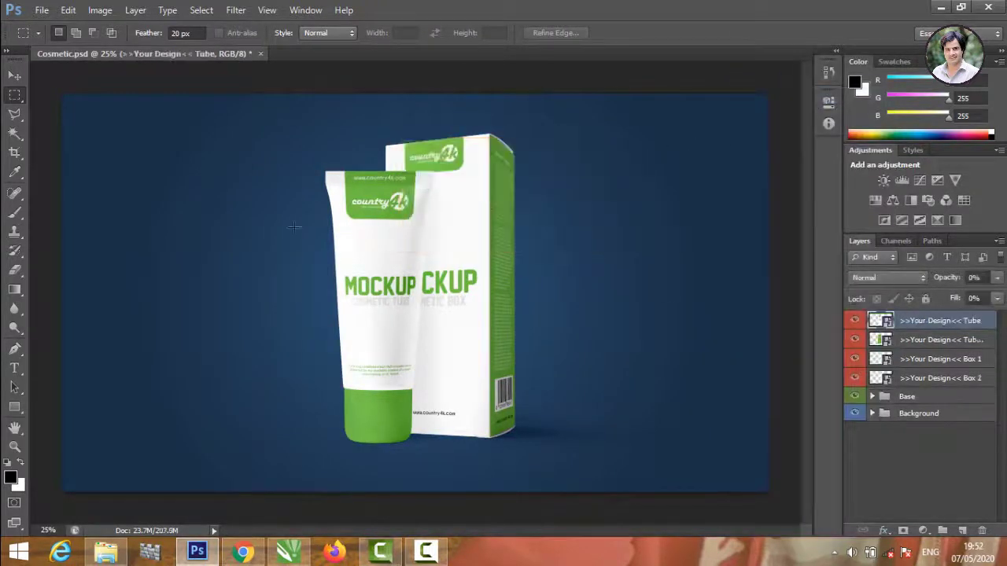
{"action": "left_click", "coordinate": [14, 75]}
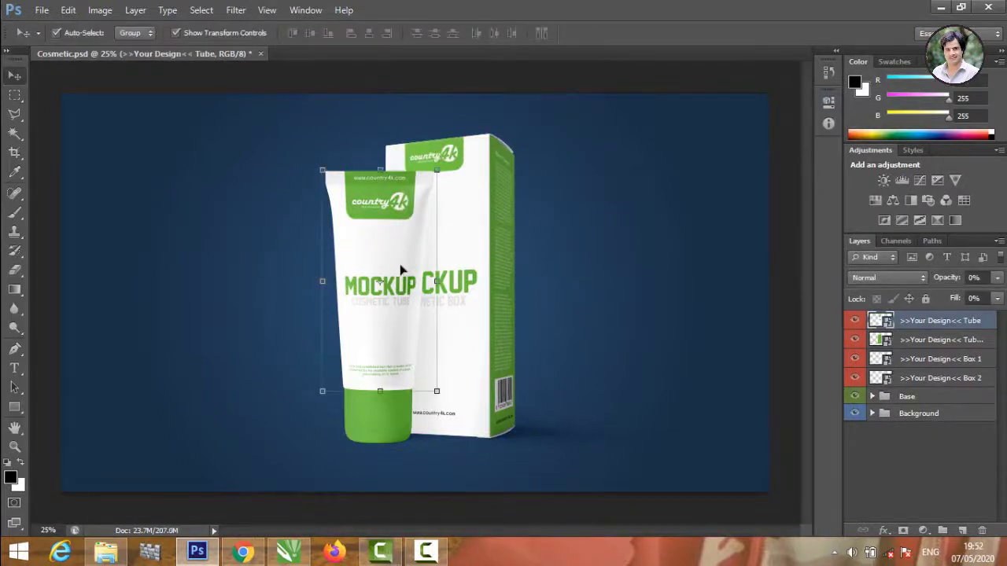
{"action": "double_click", "coordinate": [878, 321]}
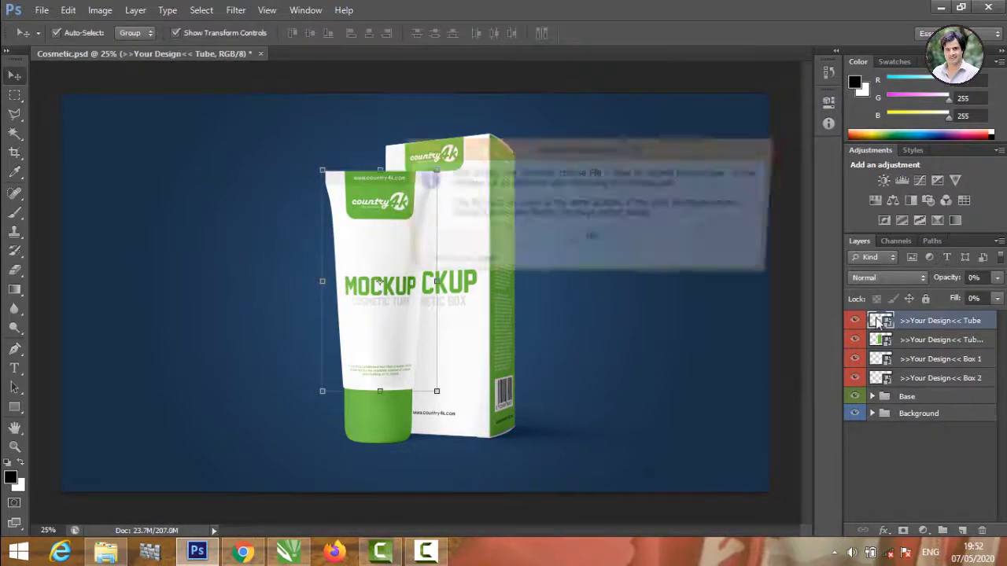
Drag the akram khah PNG label into the tube's placeholder design.
{"action": "left_click", "coordinate": [591, 240]}
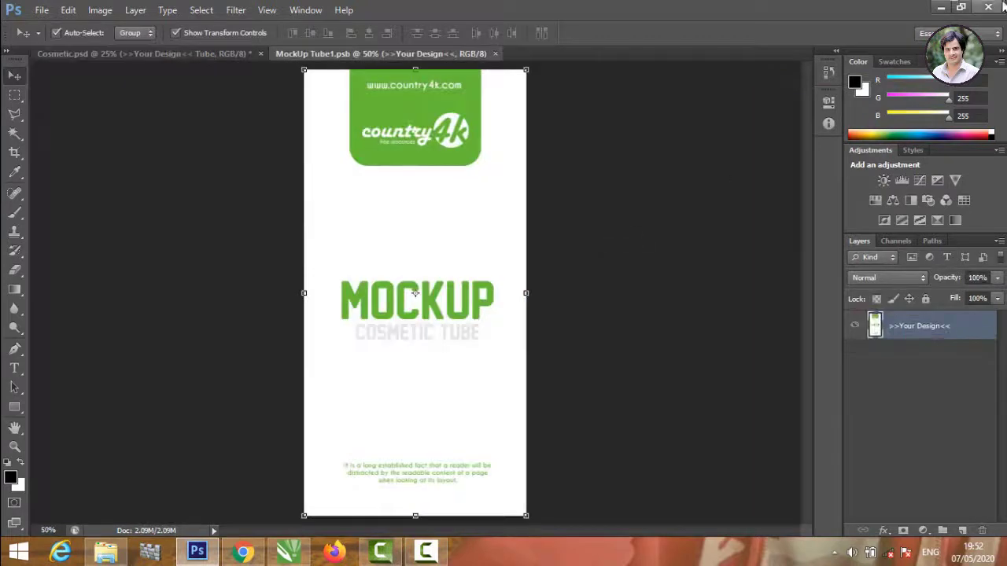
{"action": "left_click", "coordinate": [942, 8]}
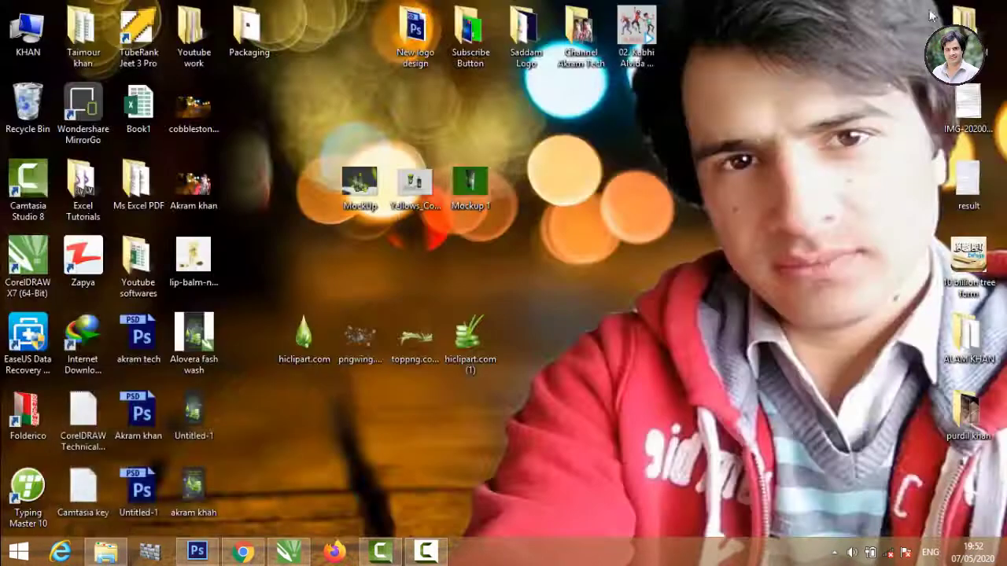
{"action": "mouse_move", "coordinate": [193, 489]}
{"action": "left_mouse_down"}
{"action": "mouse_move", "coordinate": [304, 492]}
{"action": "mouse_move", "coordinate": [209, 553]}
{"action": "mouse_move", "coordinate": [322, 321]}
{"action": "left_mouse_up"}
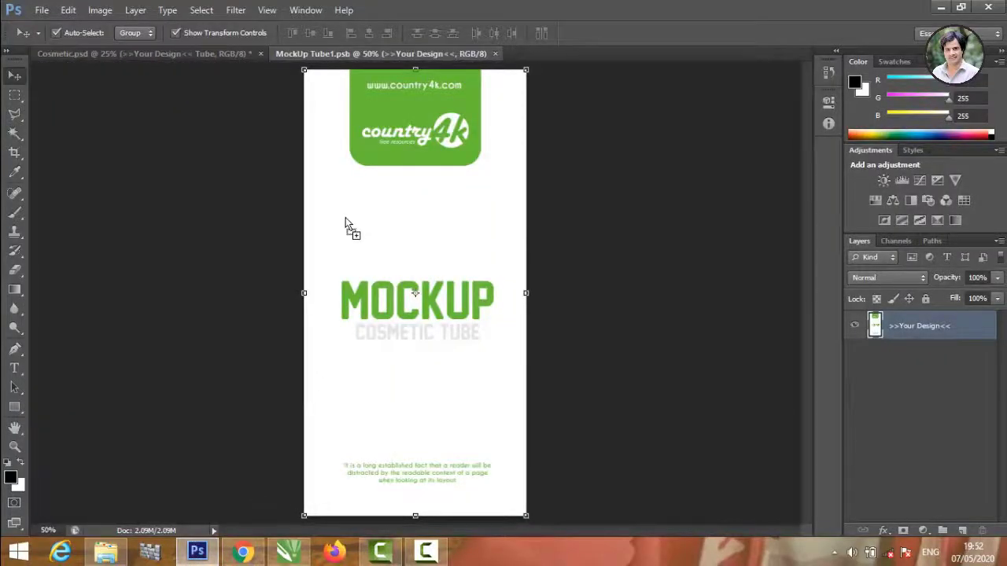
{"action": "left_click_drag", "start_coordinate": [345, 217], "coordinate": [346, 217]}
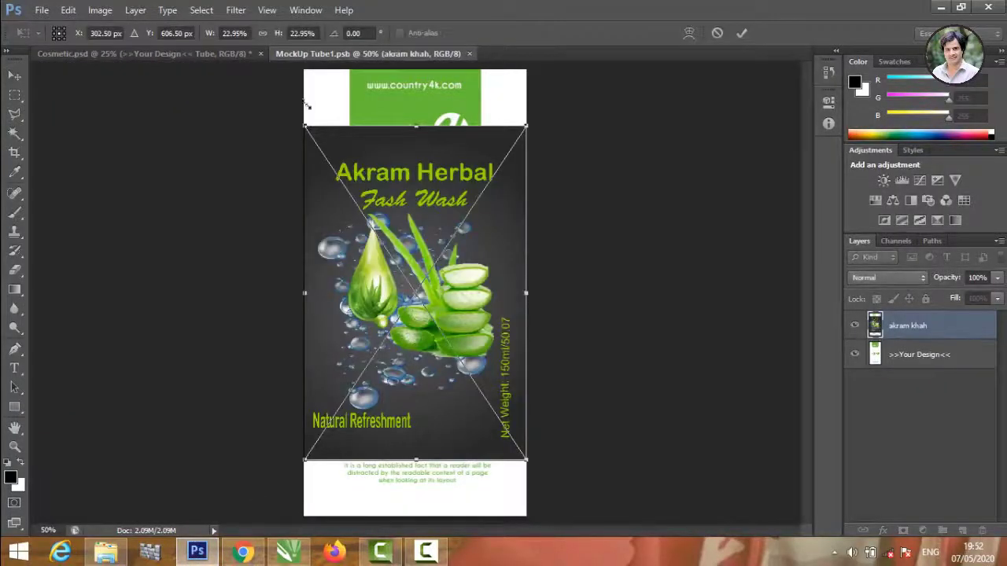
Free-transform the label to fill the tube design's full height and width, then commit.
{"action": "left_click_drag", "start_coordinate": [309, 105], "coordinate": [305, 70]}
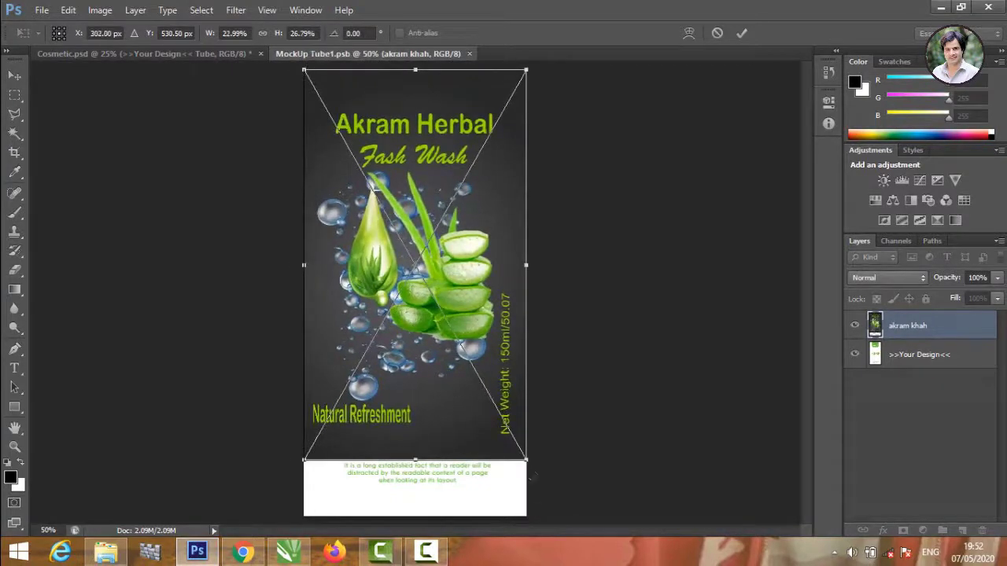
{"action": "left_click_drag", "start_coordinate": [525, 461], "coordinate": [524, 516]}
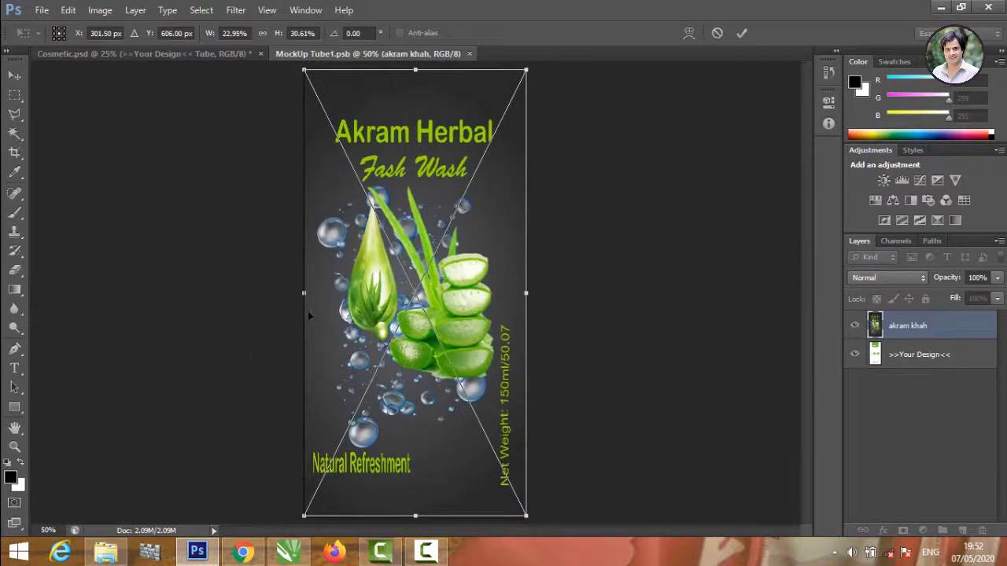
{"action": "left_click_drag", "start_coordinate": [306, 293], "coordinate": [293, 293]}
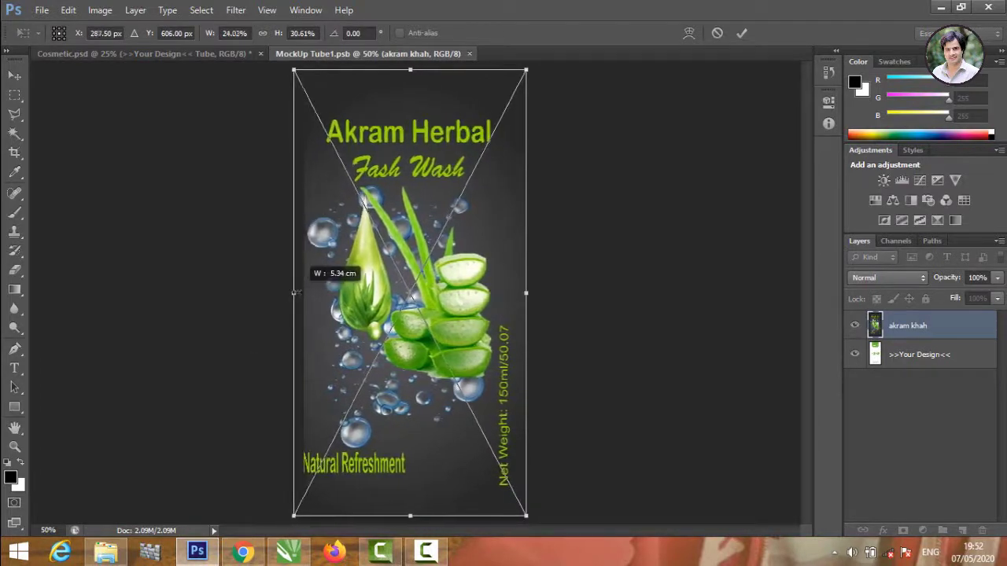
{"action": "left_click_drag", "start_coordinate": [382, 290], "coordinate": [385, 291]}
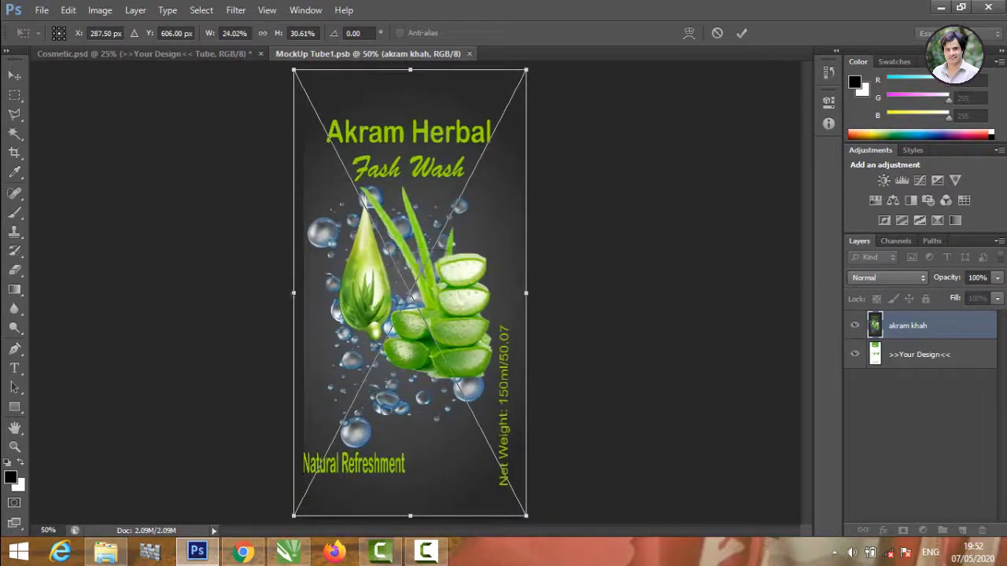
{"action": "left_click_drag", "start_coordinate": [293, 293], "coordinate": [304, 292]}
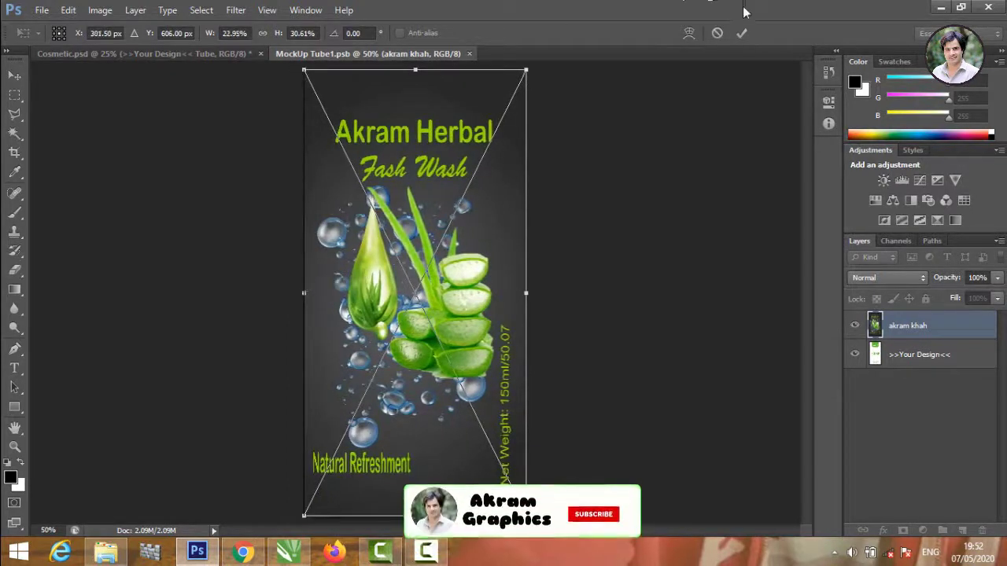
{"action": "left_click", "coordinate": [740, 34]}
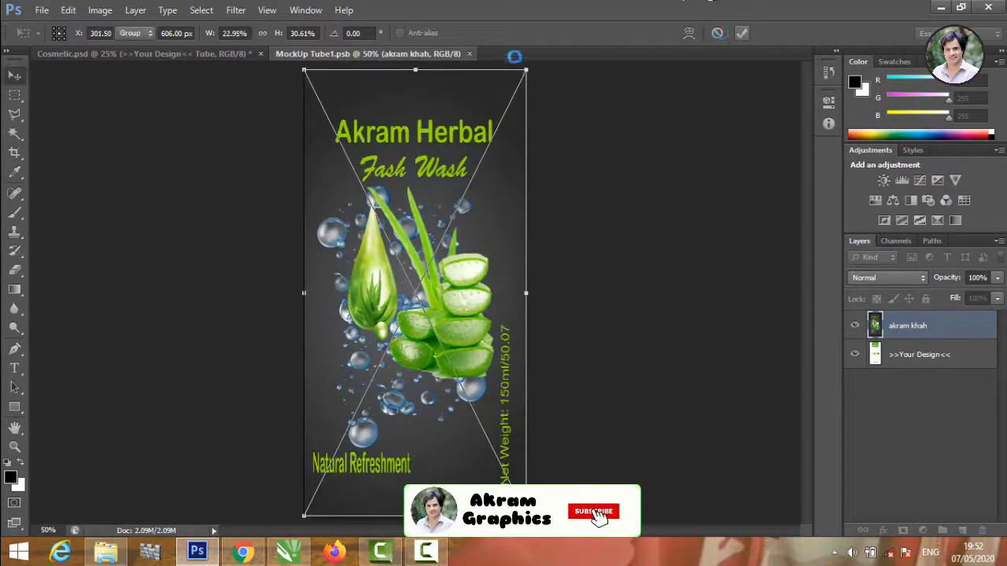
Close the tube smart object, saving the changes, and select the Box 1 layer.
{"action": "left_click", "coordinate": [474, 54]}
{"action": "left_click", "coordinate": [487, 214]}
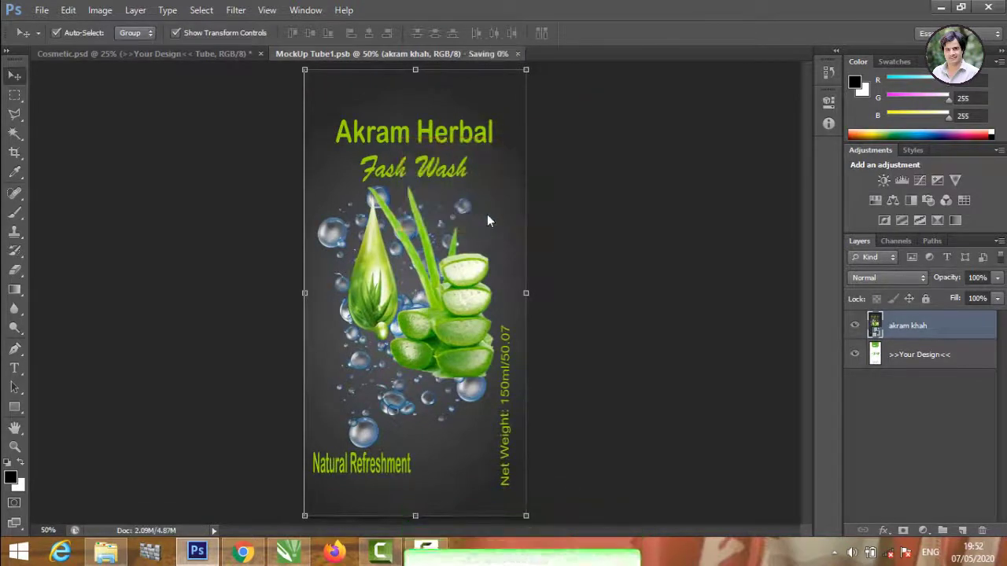
{"action": "left_click", "coordinate": [476, 260]}
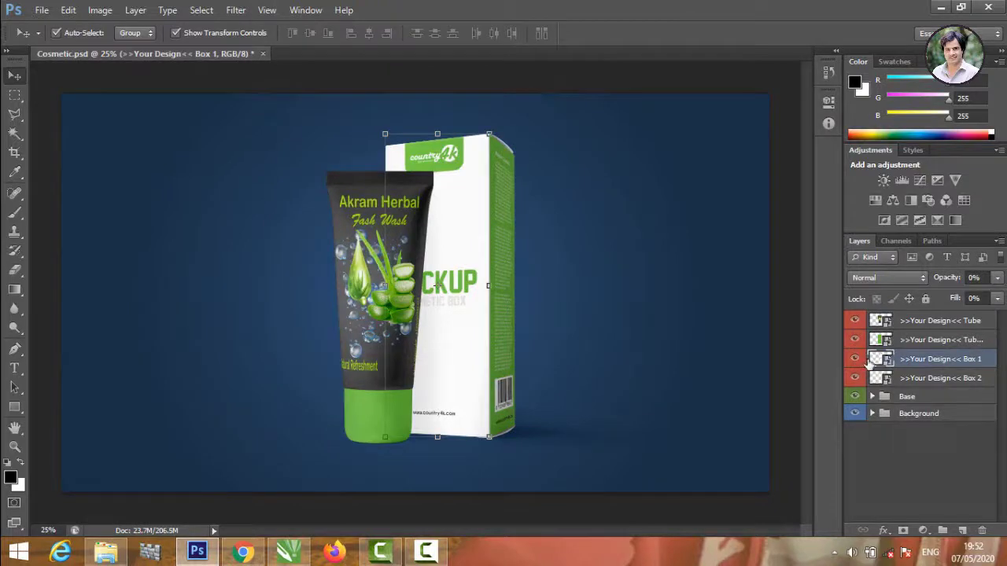
{"action": "double_click", "coordinate": [878, 360]}
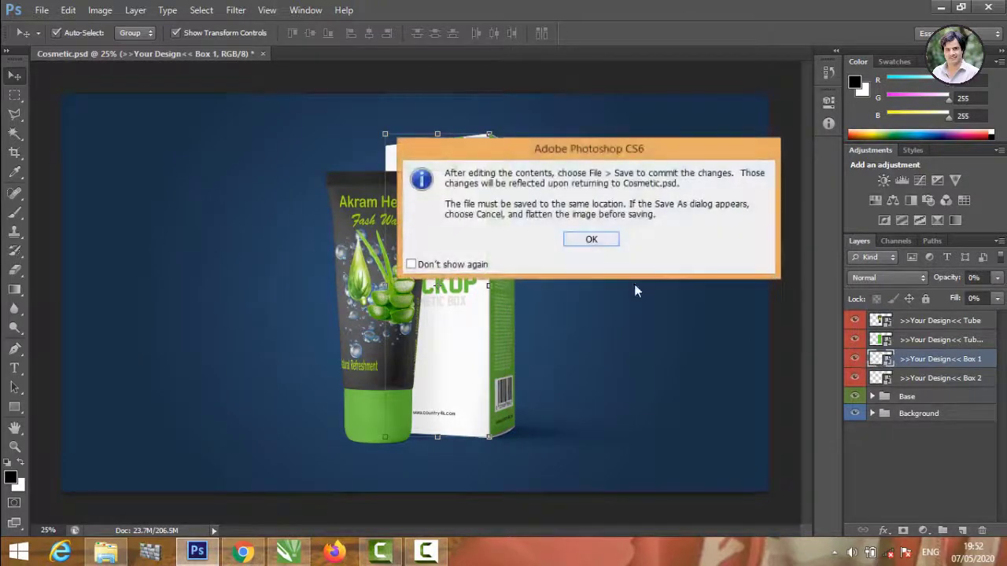
{"action": "left_click", "coordinate": [591, 240]}
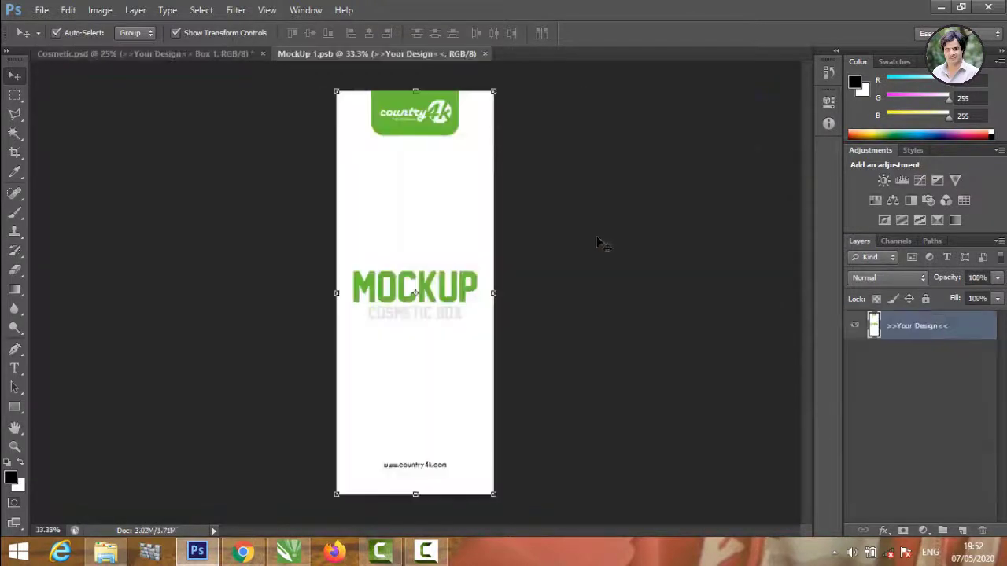
{"action": "left_click", "coordinate": [941, 9]}
{"action": "left_click_drag", "start_coordinate": [302, 496], "coordinate": [194, 538]}
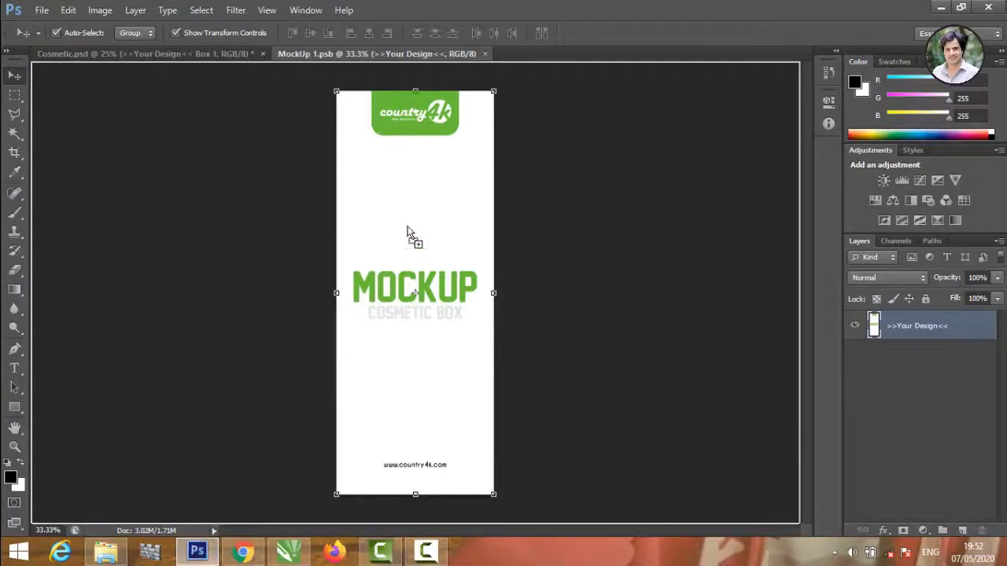
{"action": "left_click_drag", "start_coordinate": [193, 537], "coordinate": [408, 225]}
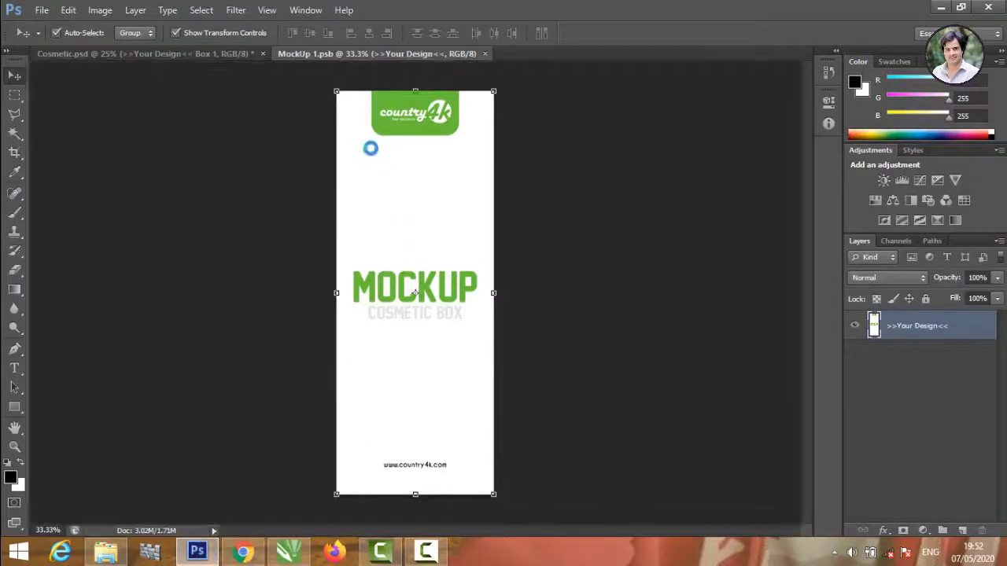
Stretch the label over the box design's top and bottom, commit, and save the smart object.
{"action": "left_click_drag", "start_coordinate": [415, 173], "coordinate": [416, 91]}
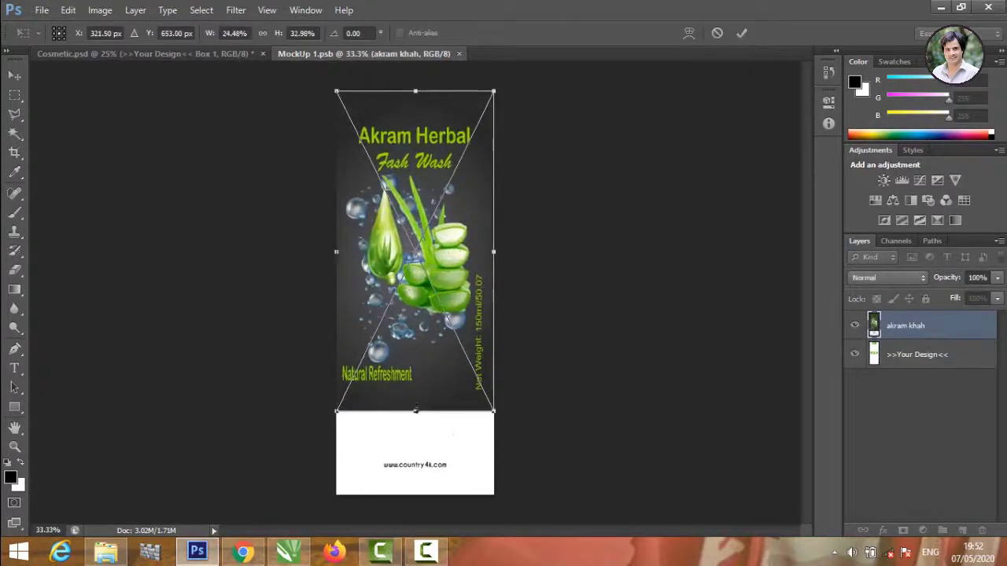
{"action": "left_click_drag", "start_coordinate": [416, 409], "coordinate": [415, 494]}
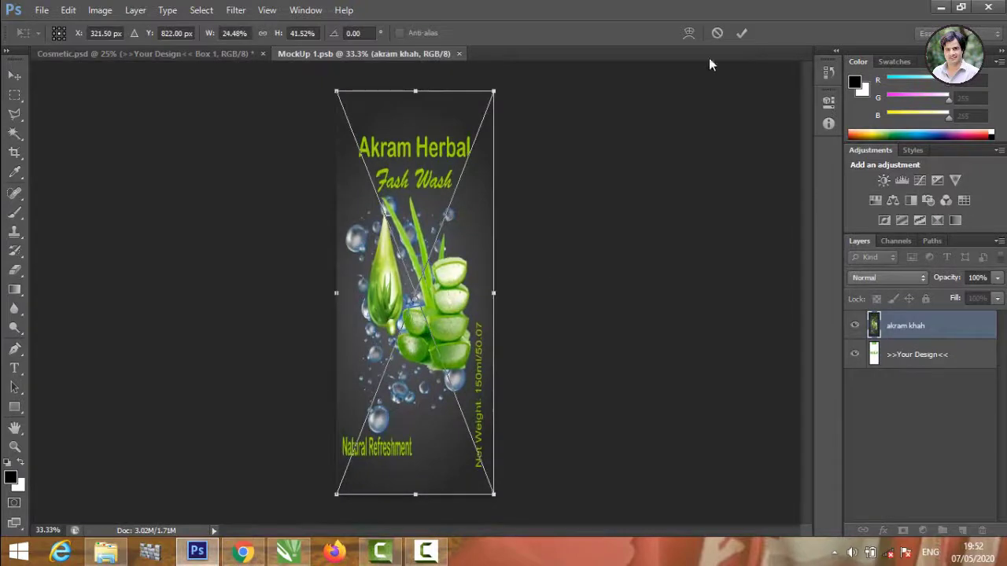
{"action": "left_click", "coordinate": [741, 32]}
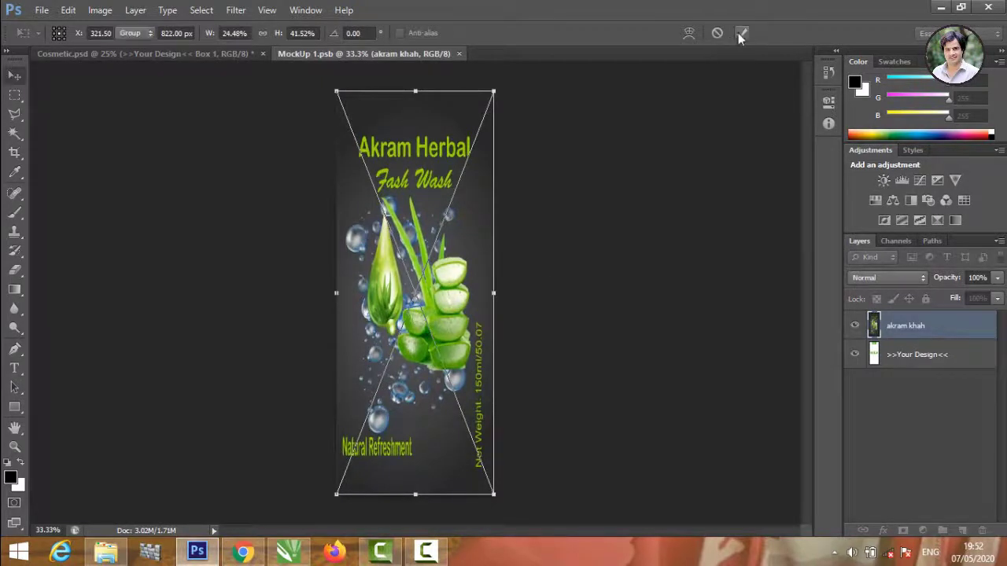
{"action": "left_click", "coordinate": [465, 53]}
{"action": "left_click", "coordinate": [476, 212]}
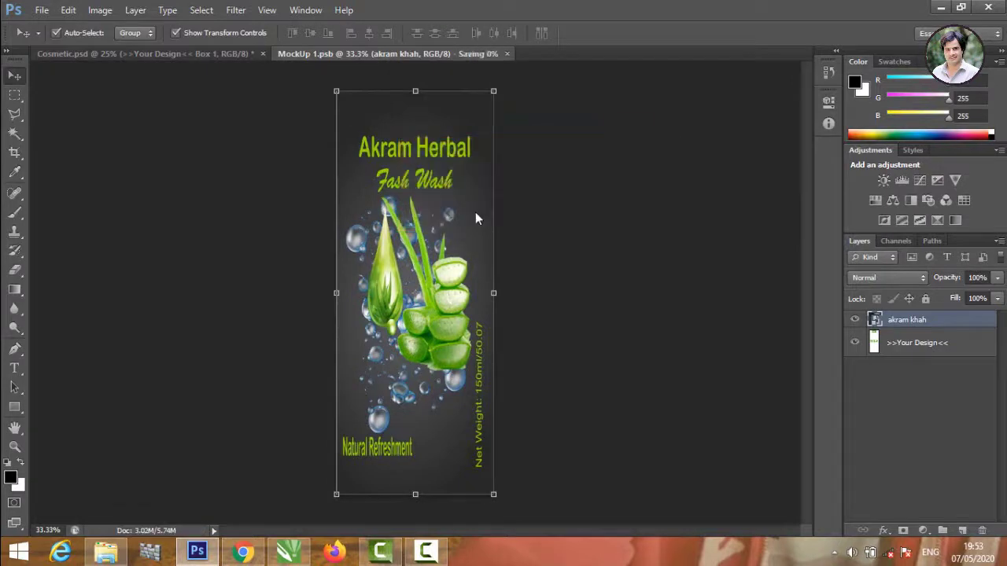
{"action": "left_click", "coordinate": [457, 374]}
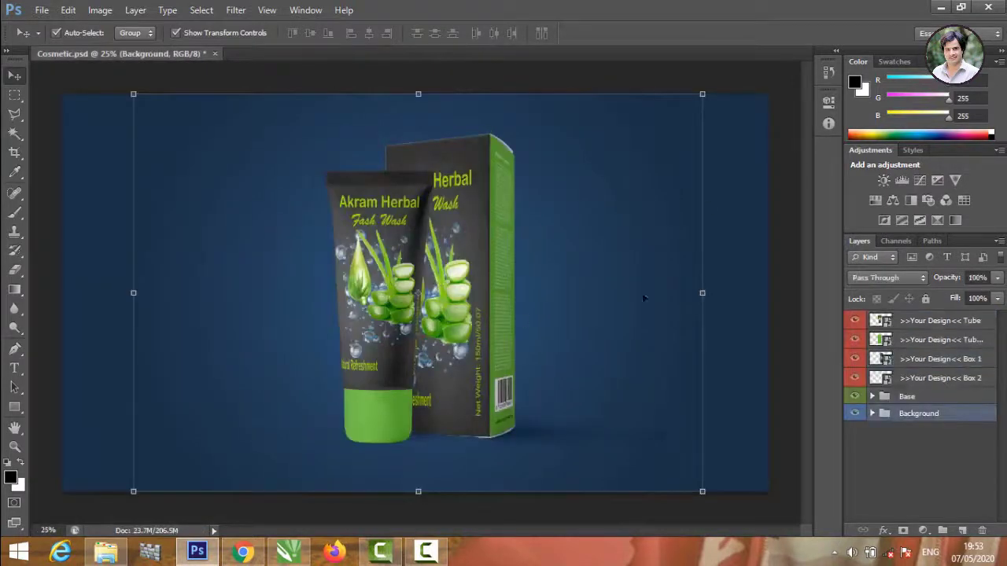
Set the Background group's Color fill layer to green #3fa668.
{"action": "left_click", "coordinate": [890, 416], "text": "ctrl"}
{"action": "left_click", "coordinate": [872, 414]}
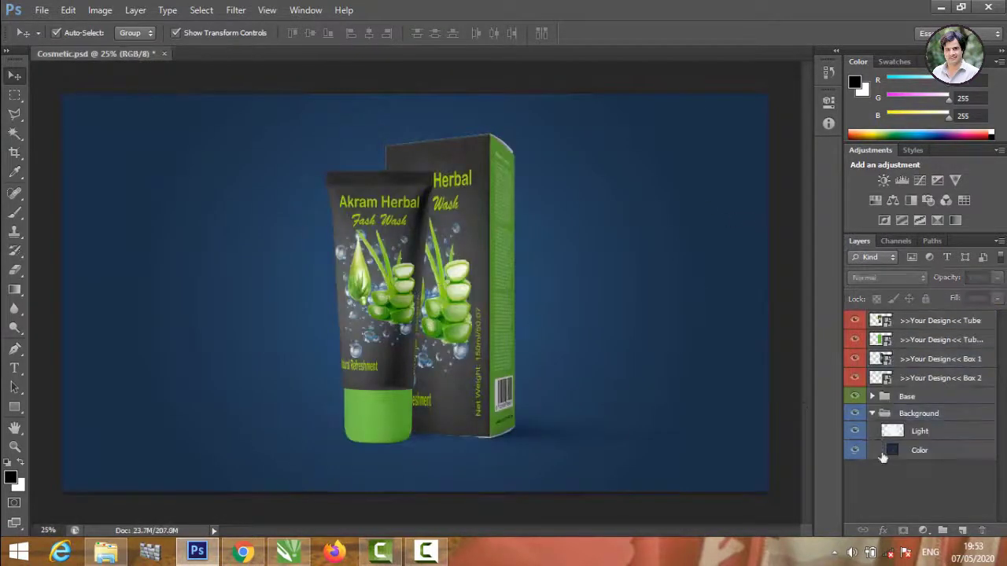
{"action": "double_click", "coordinate": [891, 450]}
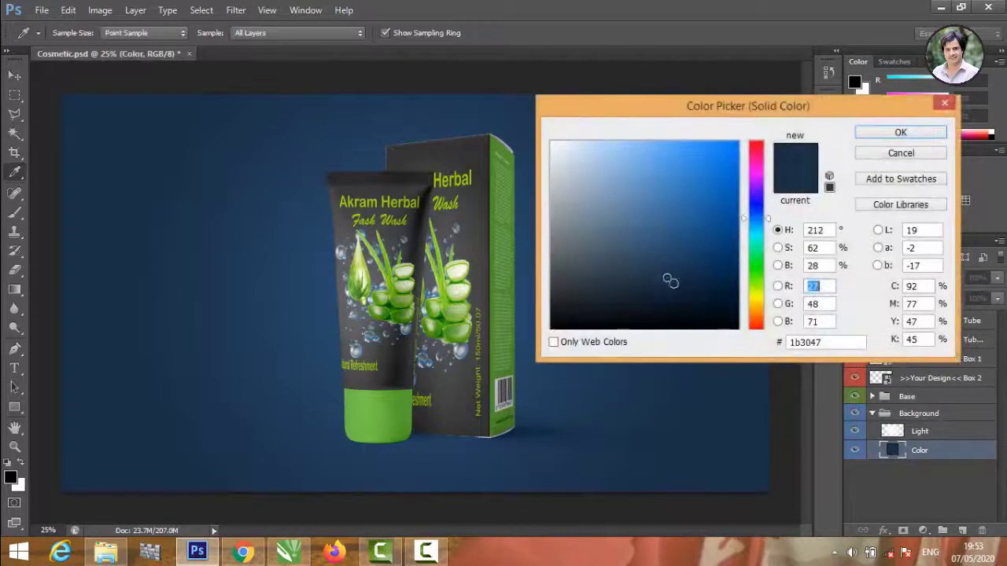
{"action": "mouse_move", "coordinate": [666, 281]}
{"action": "left_mouse_down"}
{"action": "mouse_move", "coordinate": [703, 244]}
{"action": "mouse_move", "coordinate": [621, 200]}
{"action": "mouse_move", "coordinate": [666, 207]}
{"action": "left_mouse_up"}
{"action": "left_click", "coordinate": [755, 253]}
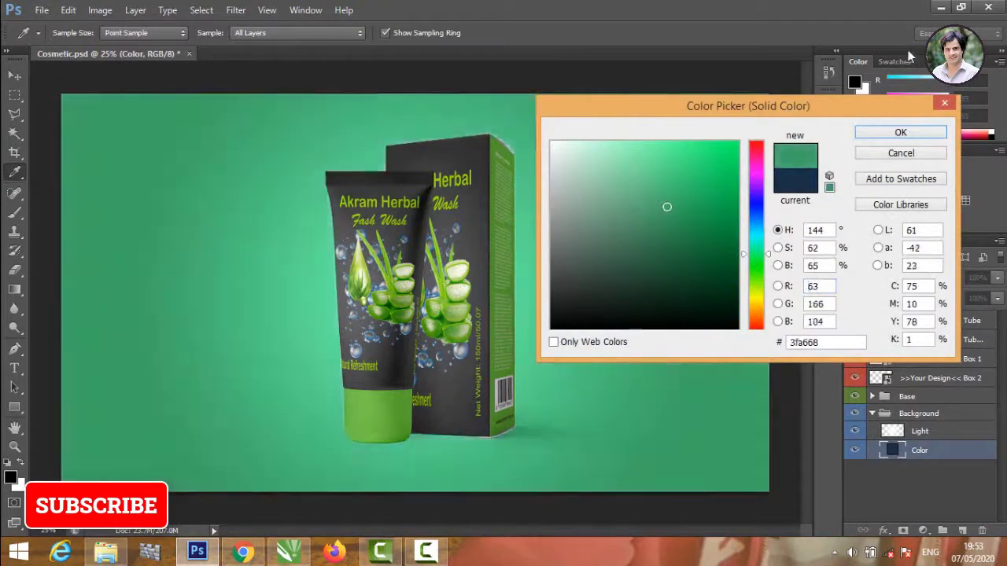
{"action": "left_click", "coordinate": [913, 129]}
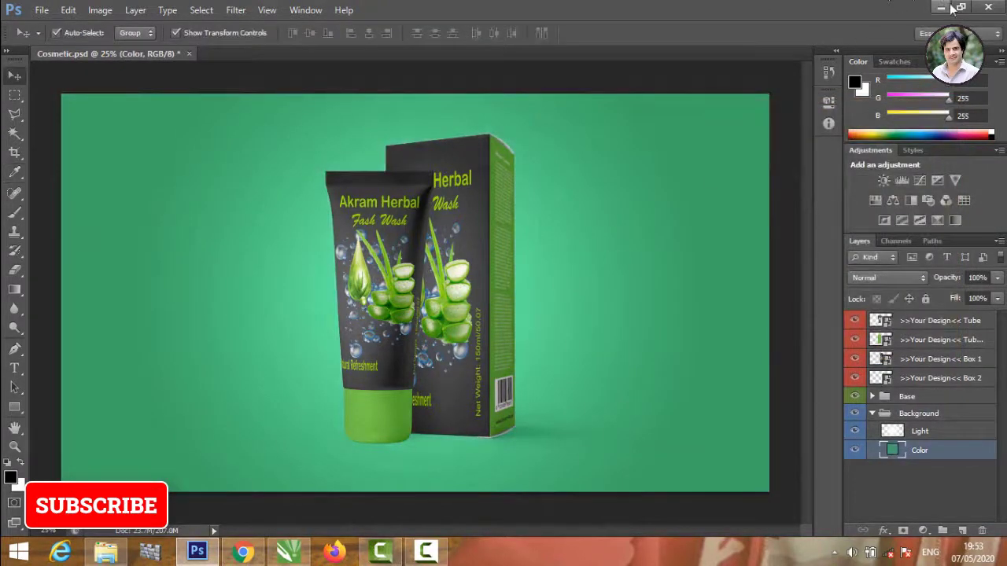